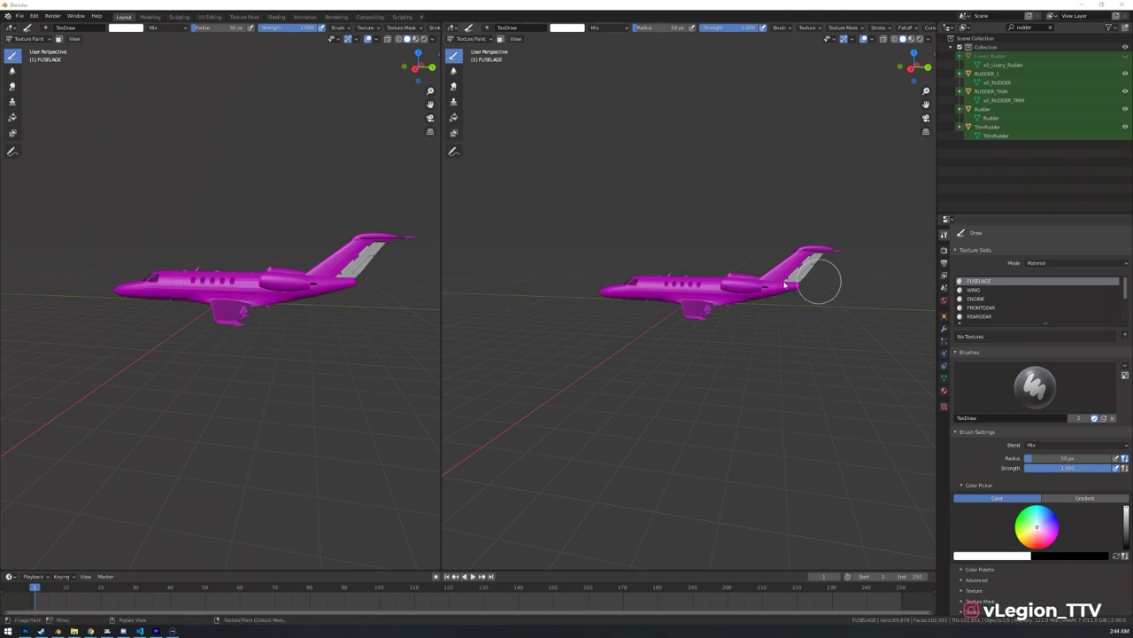
{"action": "scroll", "coordinate": [780, 230], "scroll_direction": "down", "scroll_amount": 1}
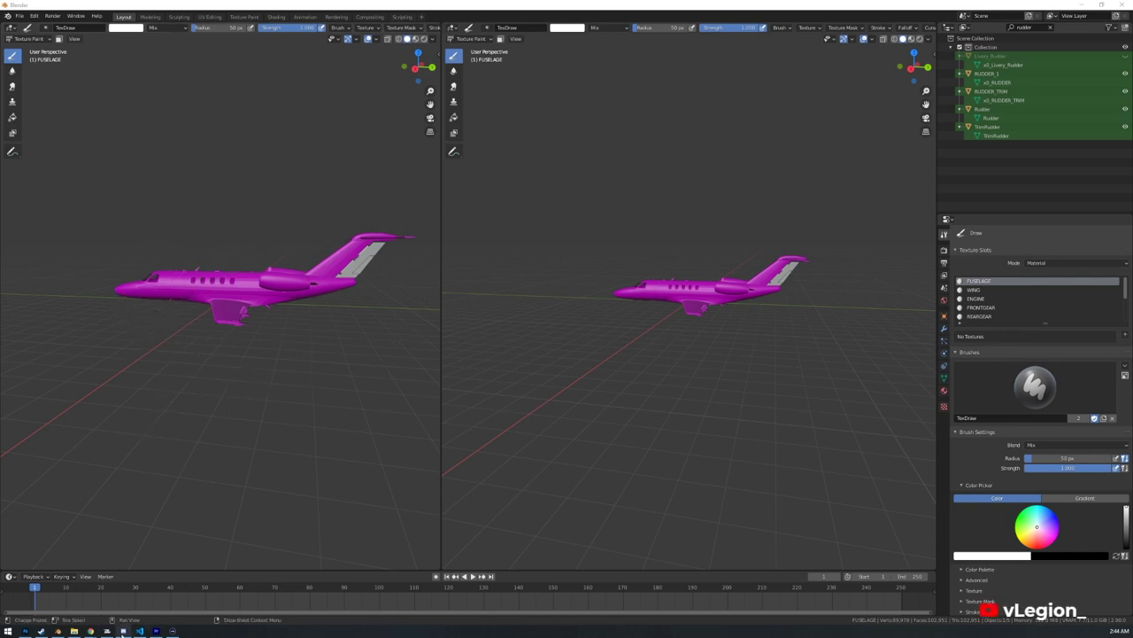
{"action": "key", "text": "alt+Tab"}
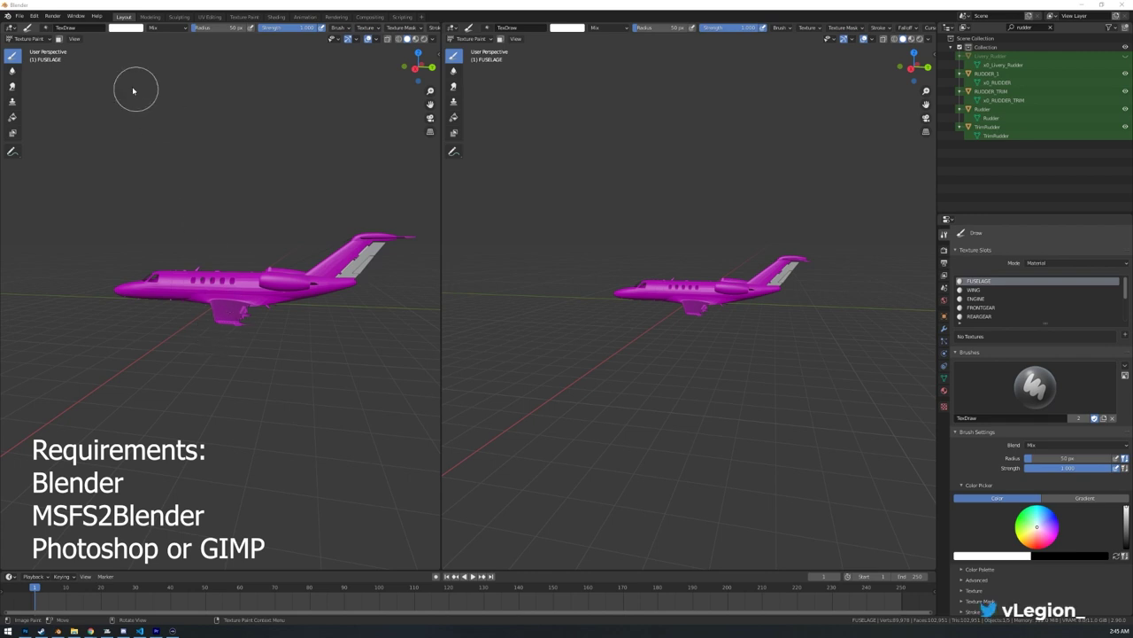
- Create a new General file and delete the default camera, cube and light
{"action": "left_click", "coordinate": [23, 15]}
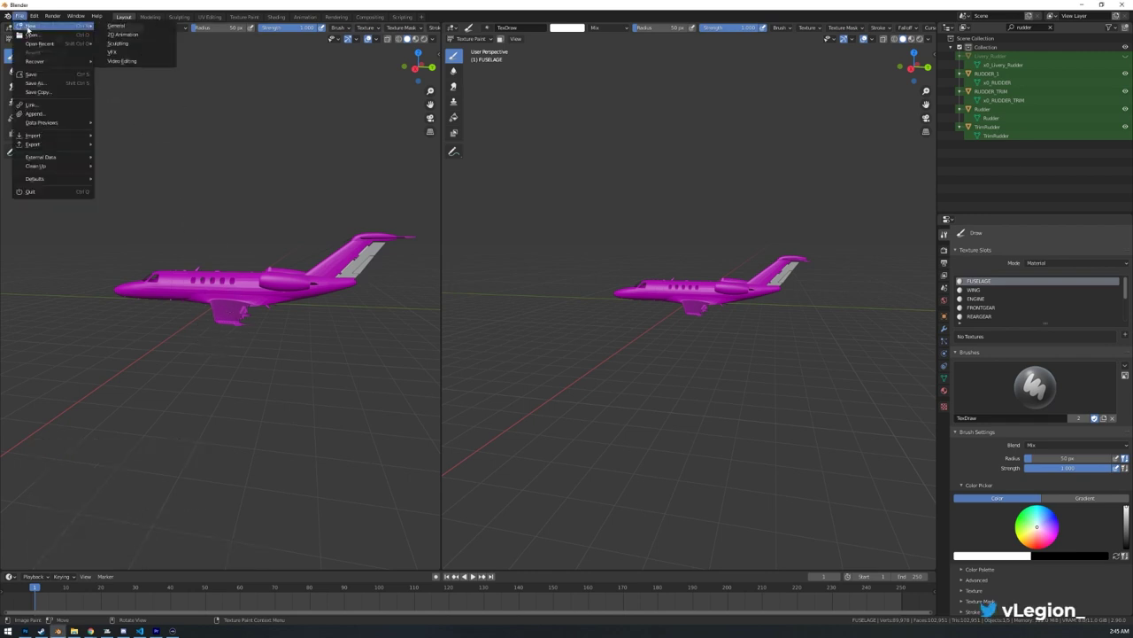
{"action": "left_click", "coordinate": [114, 27]}
{"action": "left_click", "coordinate": [580, 333]}
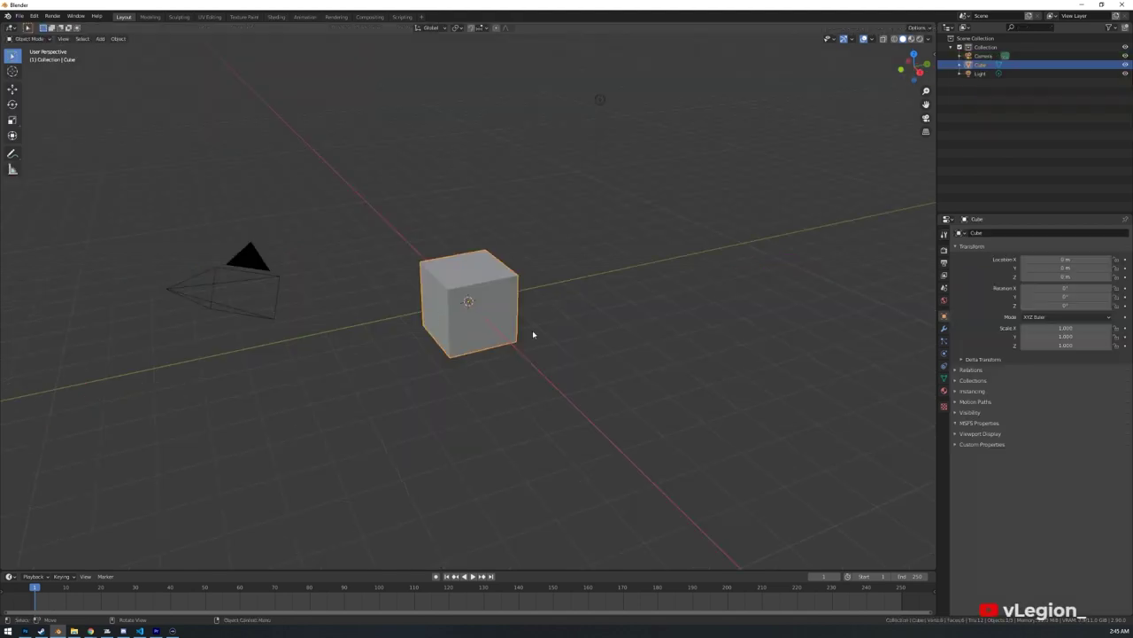
{"action": "left_click_drag", "start_coordinate": [744, 392], "coordinate": [107, 44]}
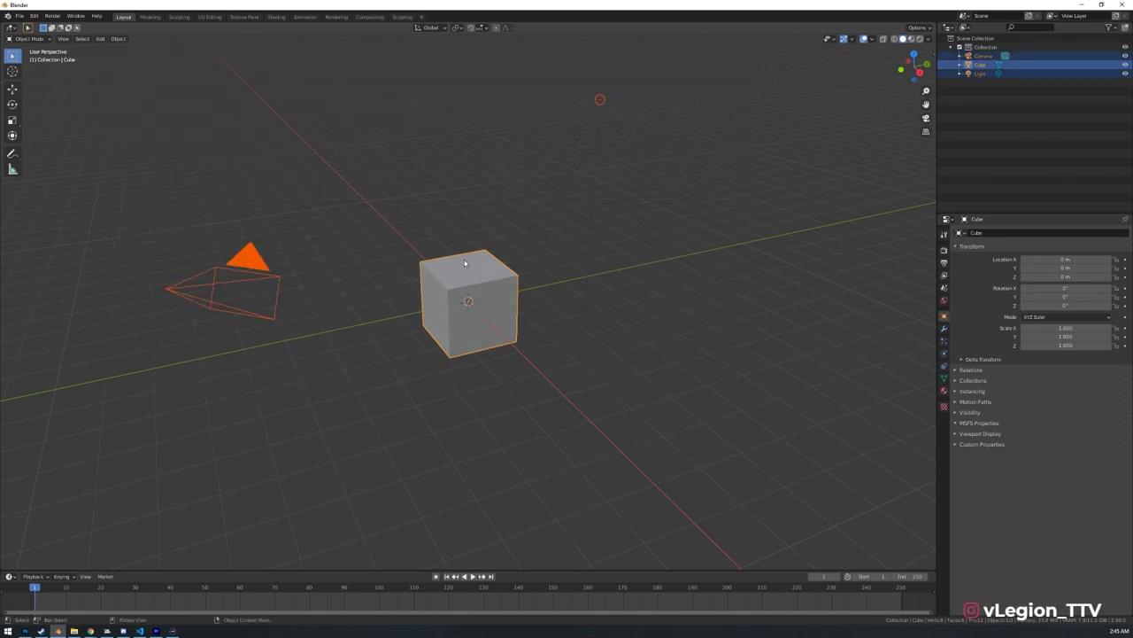
{"action": "key", "text": "Delete"}
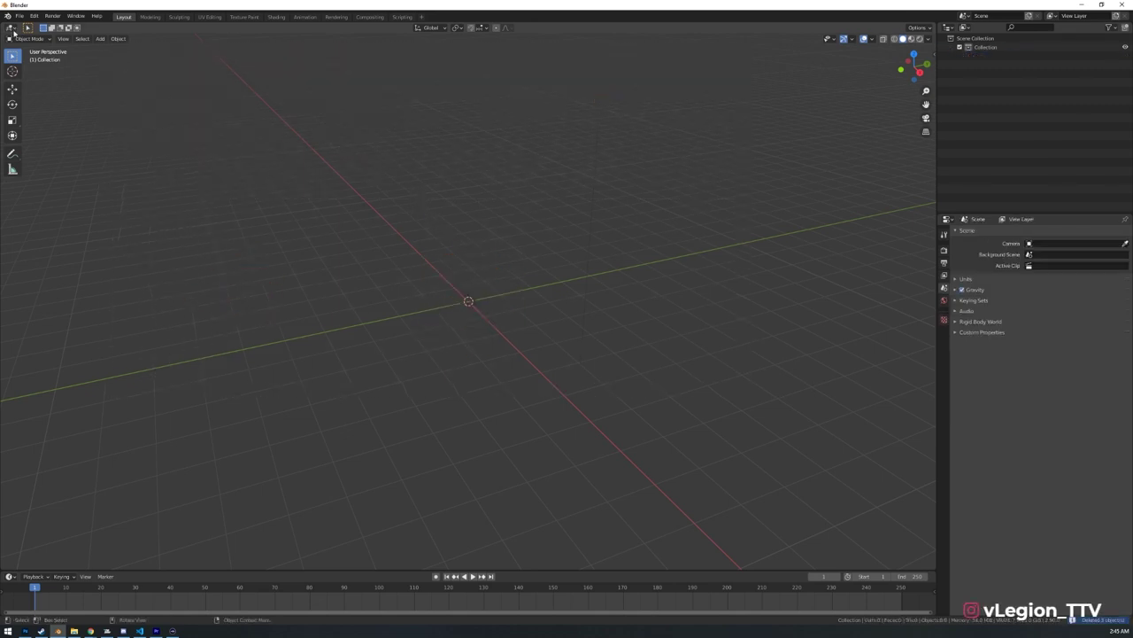
- Start an MSFS glTF import and browse to the Microsoft Flight Simulator Packages/Official/Steam folder
{"action": "left_click", "coordinate": [18, 16]}
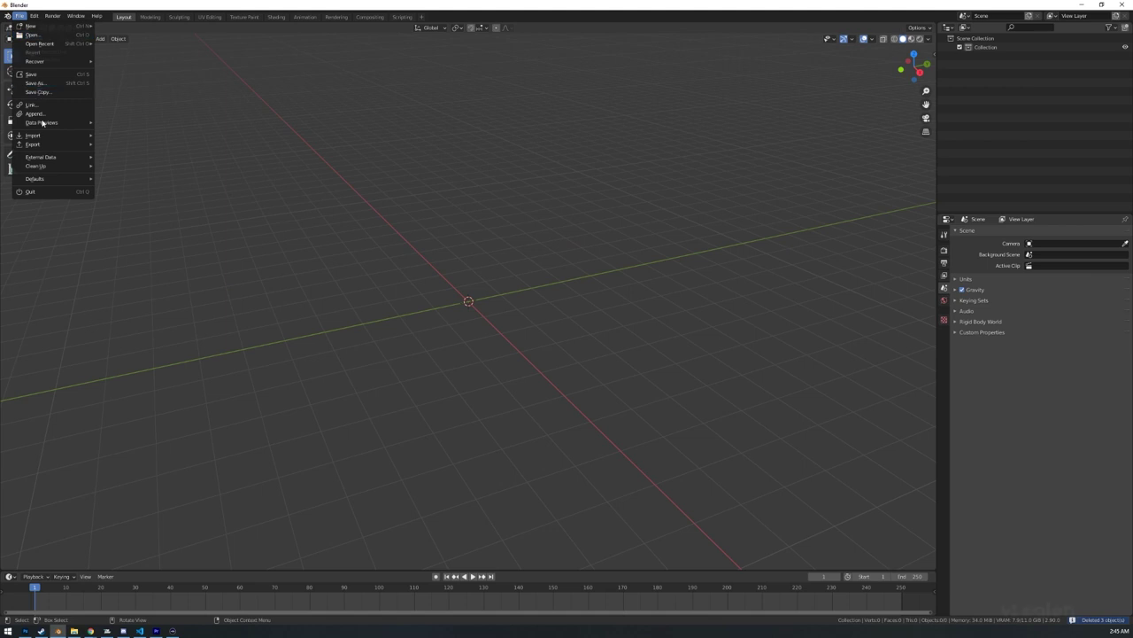
{"action": "mouse_move", "coordinate": [76, 135]}
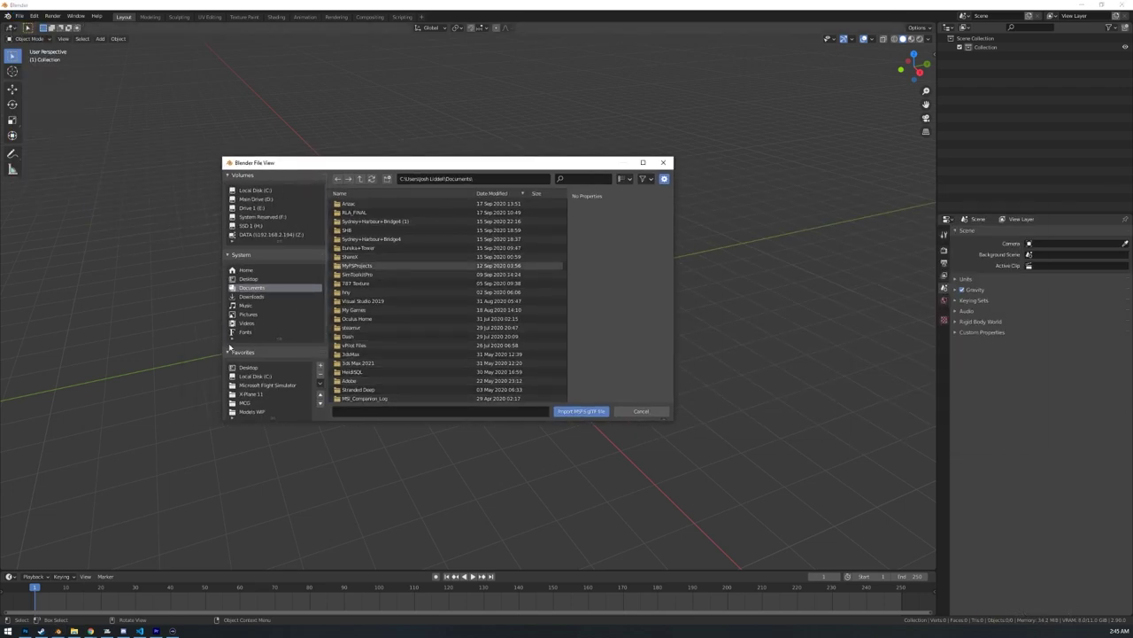
{"action": "scroll", "coordinate": [272, 285], "scroll_direction": "down", "scroll_amount": 3}
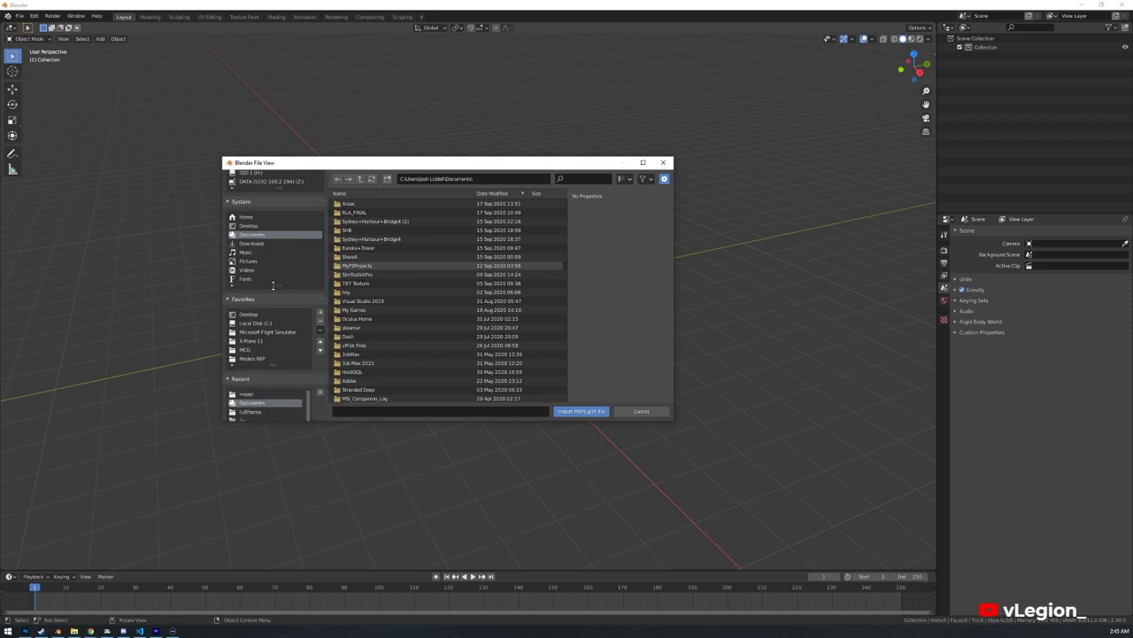
{"action": "left_click", "coordinate": [263, 333]}
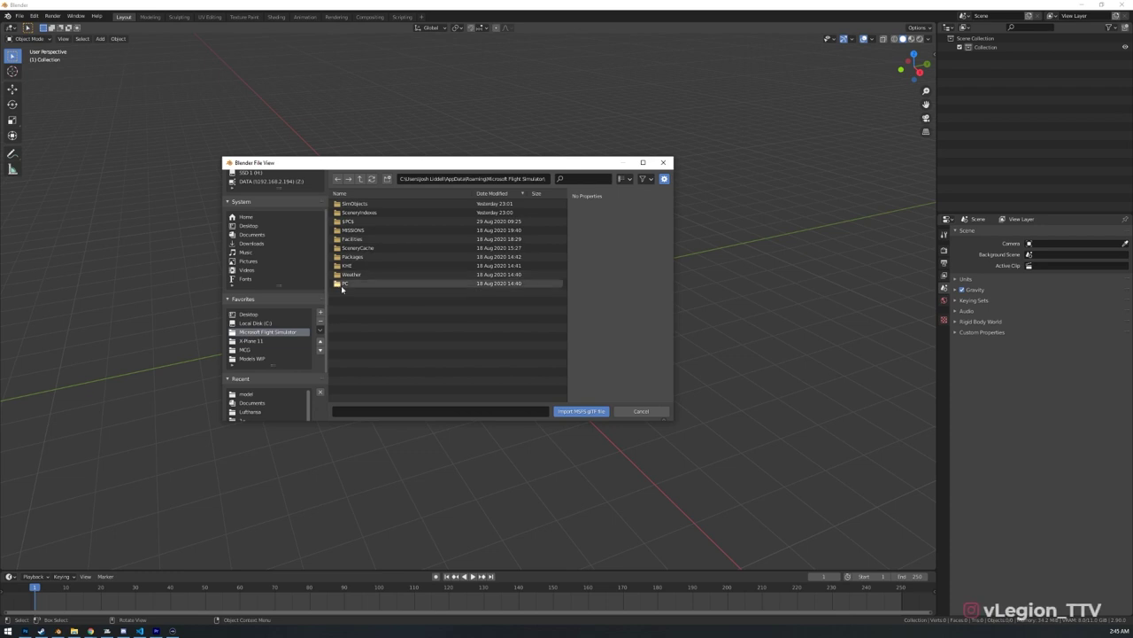
{"action": "left_click", "coordinate": [356, 256]}
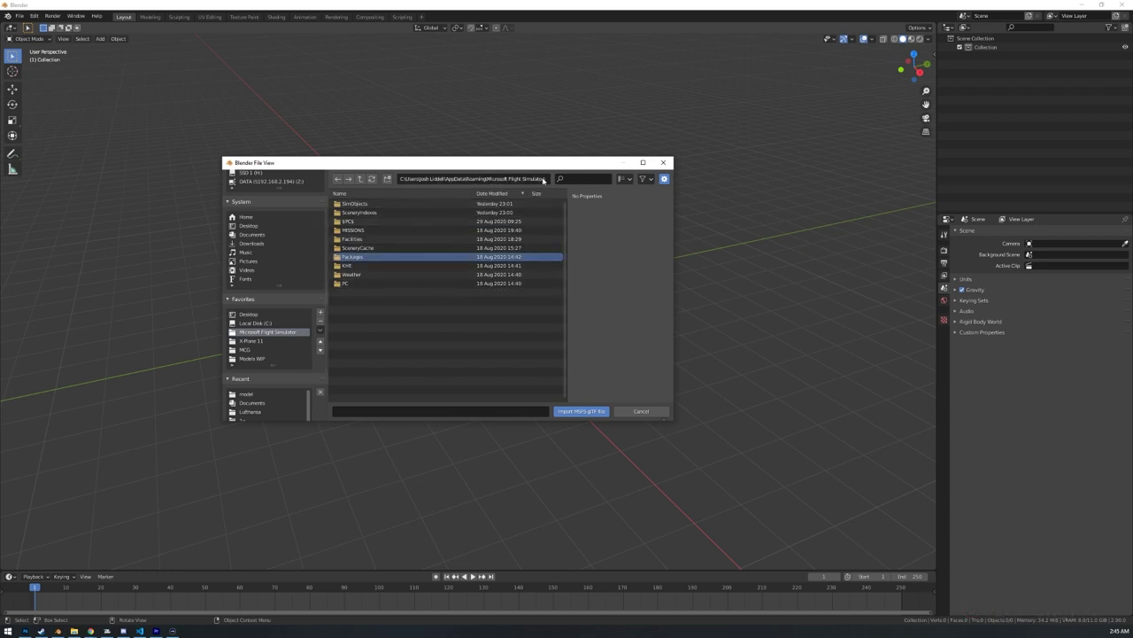
{"action": "double_click", "coordinate": [376, 258]}
{"action": "double_click", "coordinate": [369, 214]}
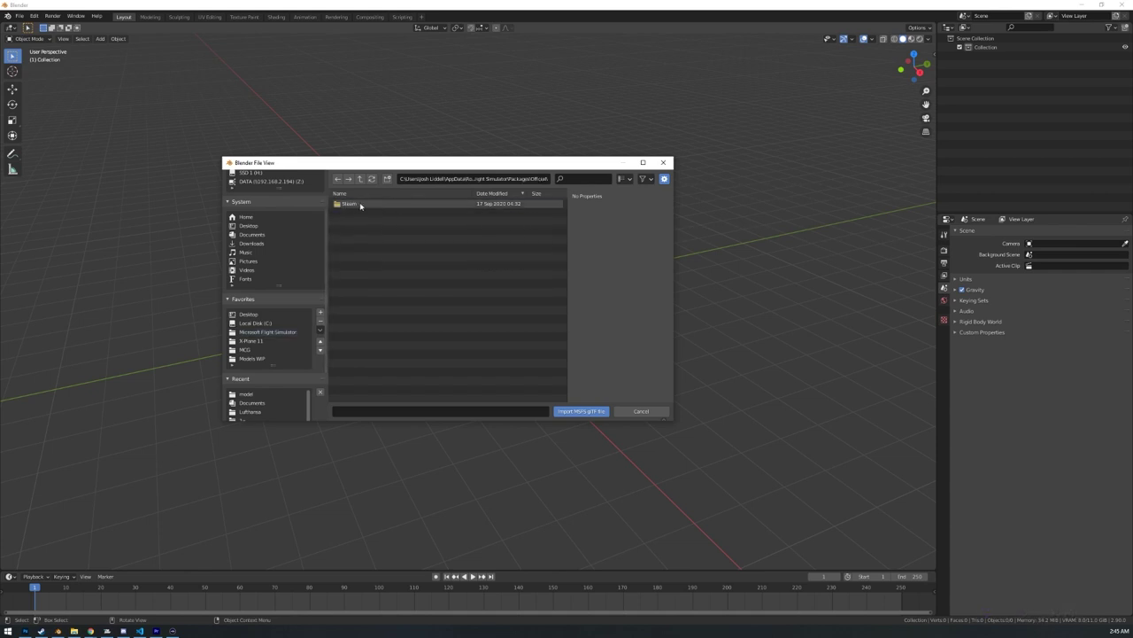
{"action": "double_click", "coordinate": [360, 204]}
- Find and open the asobo-aircraft-cj4 package folder among the Steam packages
{"action": "scroll", "coordinate": [407, 292], "scroll_direction": "down", "scroll_amount": 5}
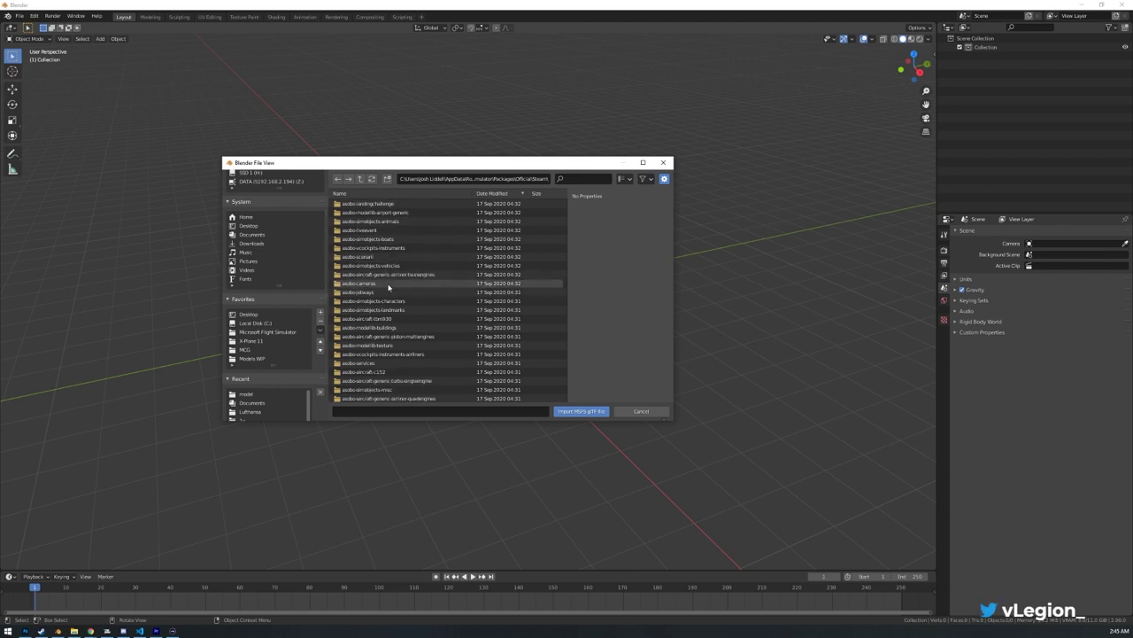
{"action": "scroll", "coordinate": [396, 270], "scroll_direction": "down", "scroll_amount": 2}
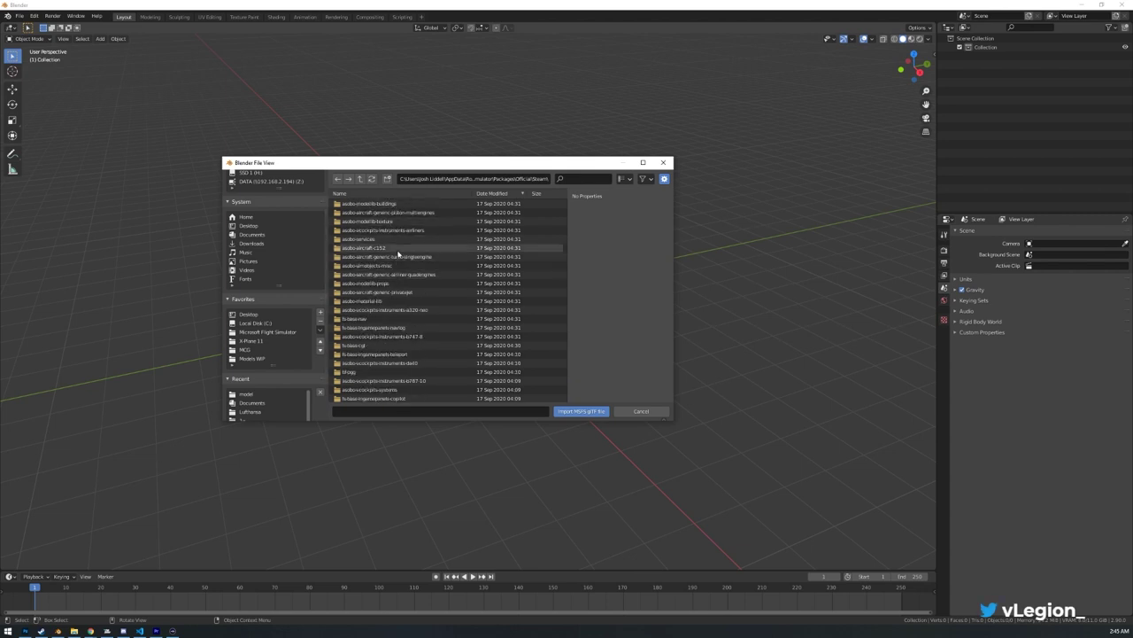
{"action": "scroll", "coordinate": [399, 255], "scroll_direction": "down", "scroll_amount": 10}
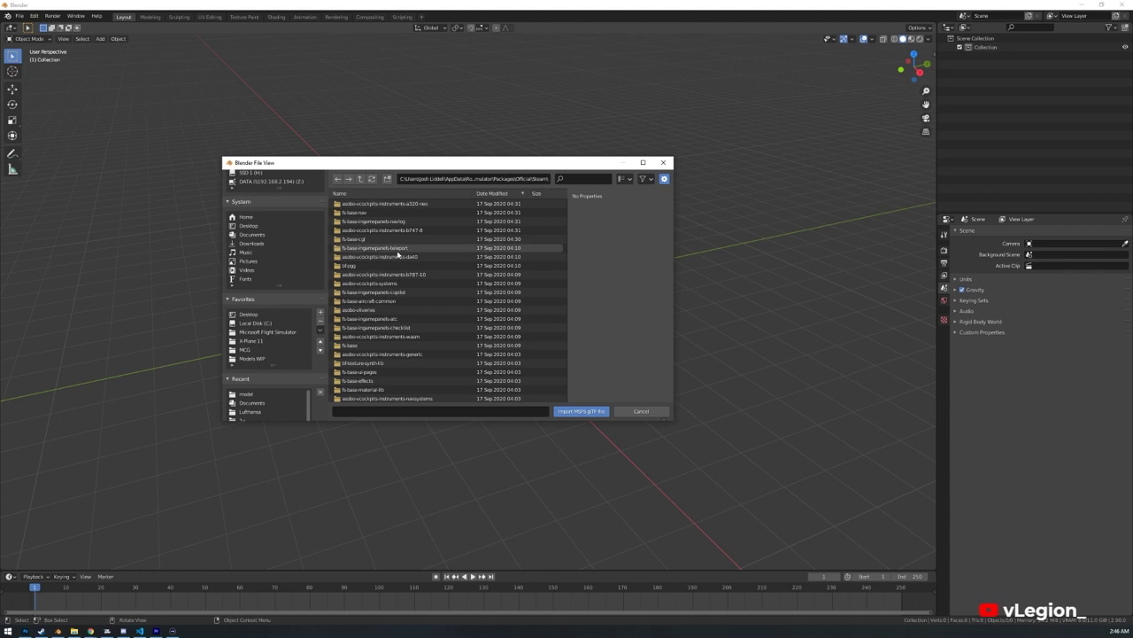
{"action": "scroll", "coordinate": [397, 255], "scroll_direction": "down", "scroll_amount": 6}
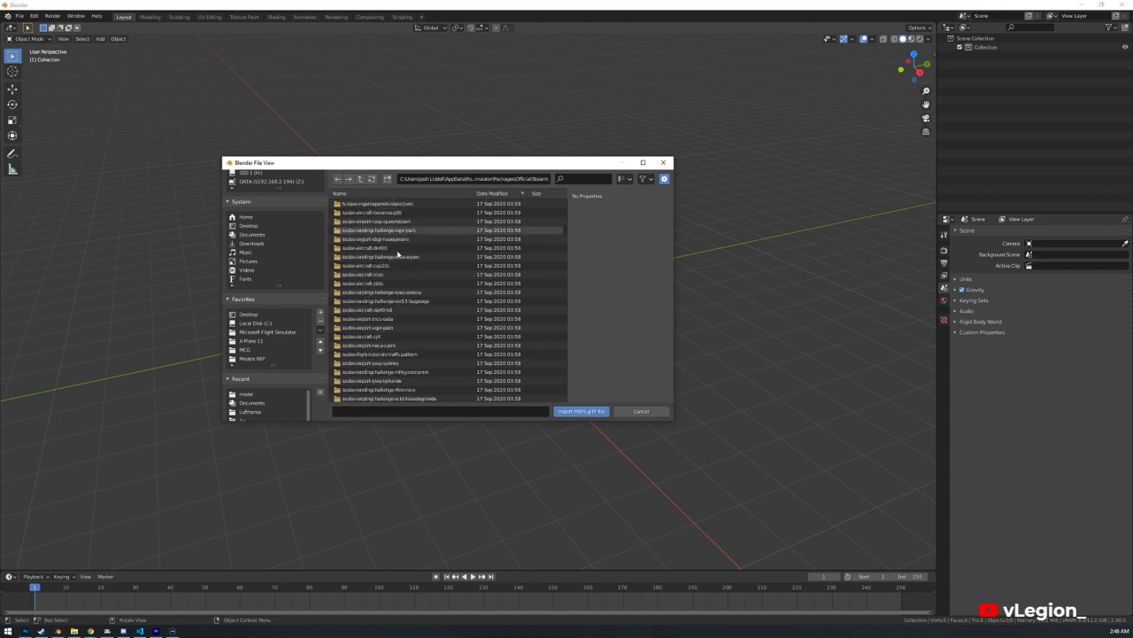
{"action": "double_click", "coordinate": [381, 318]}
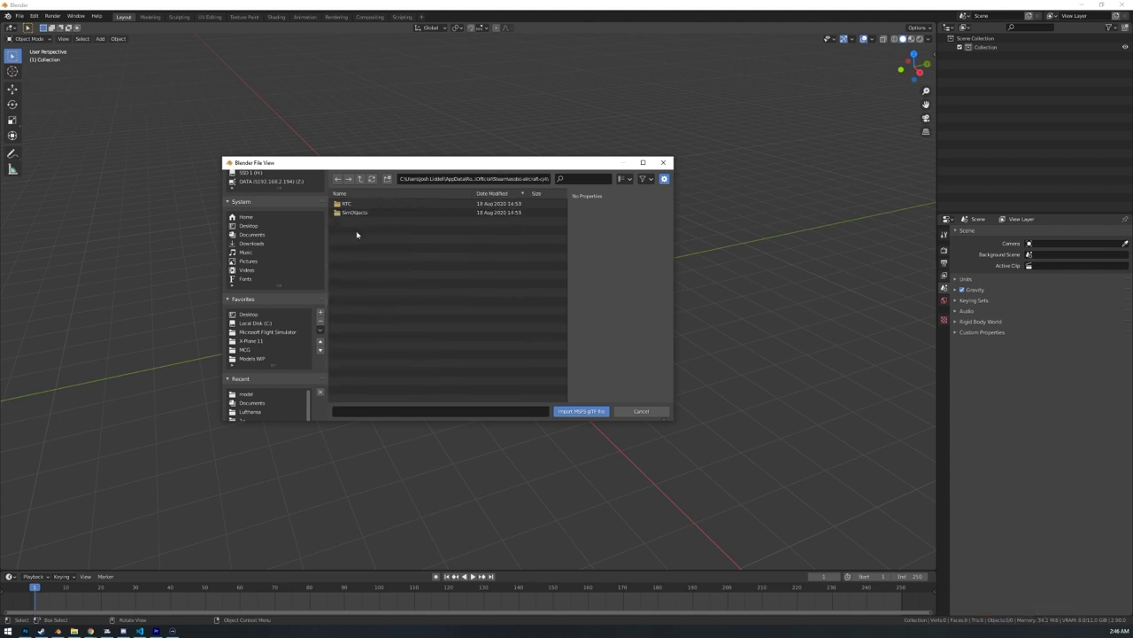
- Browse through SimObjects, Airplanes and Asobo_CJ4 to the aircraft's model folder
{"action": "double_click", "coordinate": [356, 214]}
{"action": "left_click", "coordinate": [355, 204]}
{"action": "double_click", "coordinate": [354, 205]}
{"action": "left_click", "coordinate": [354, 204]}
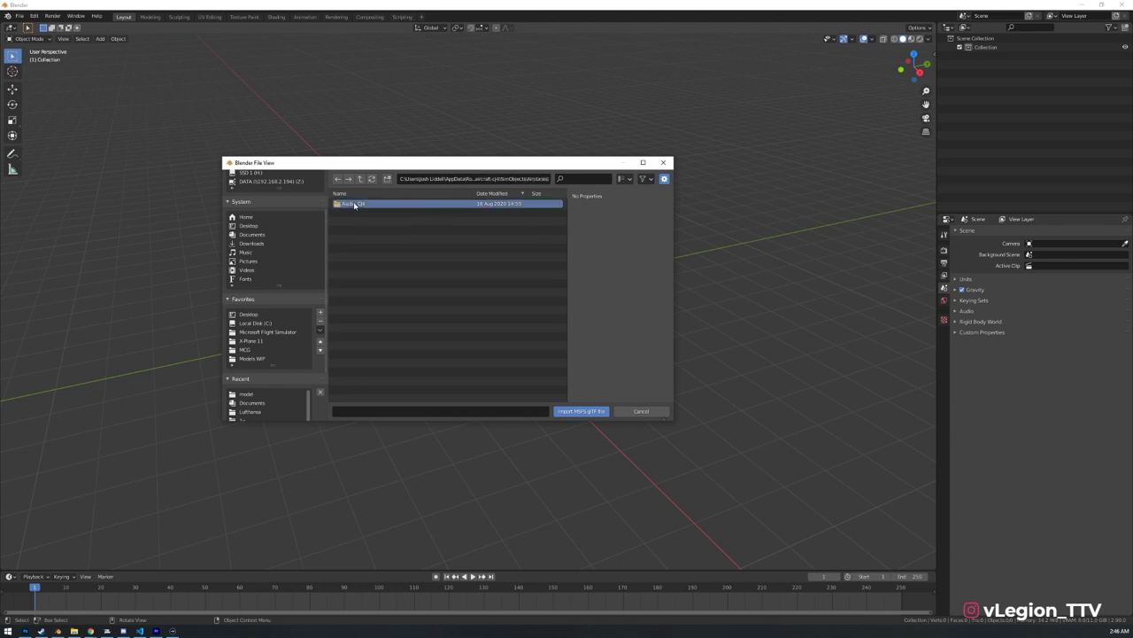
{"action": "double_click", "coordinate": [391, 204]}
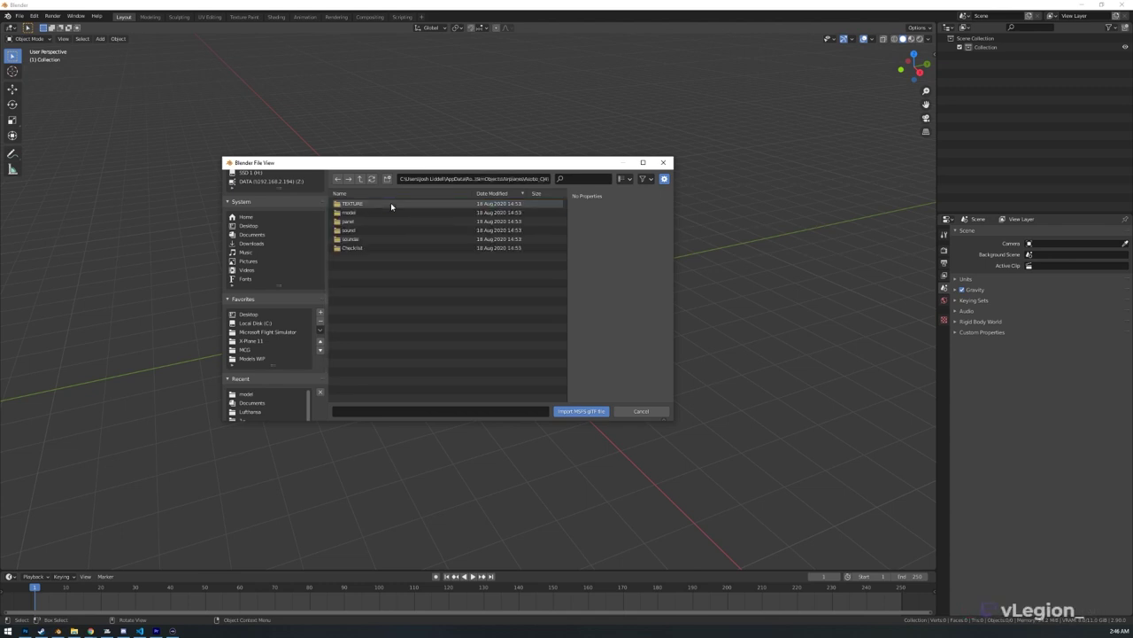
{"action": "double_click", "coordinate": [369, 213]}
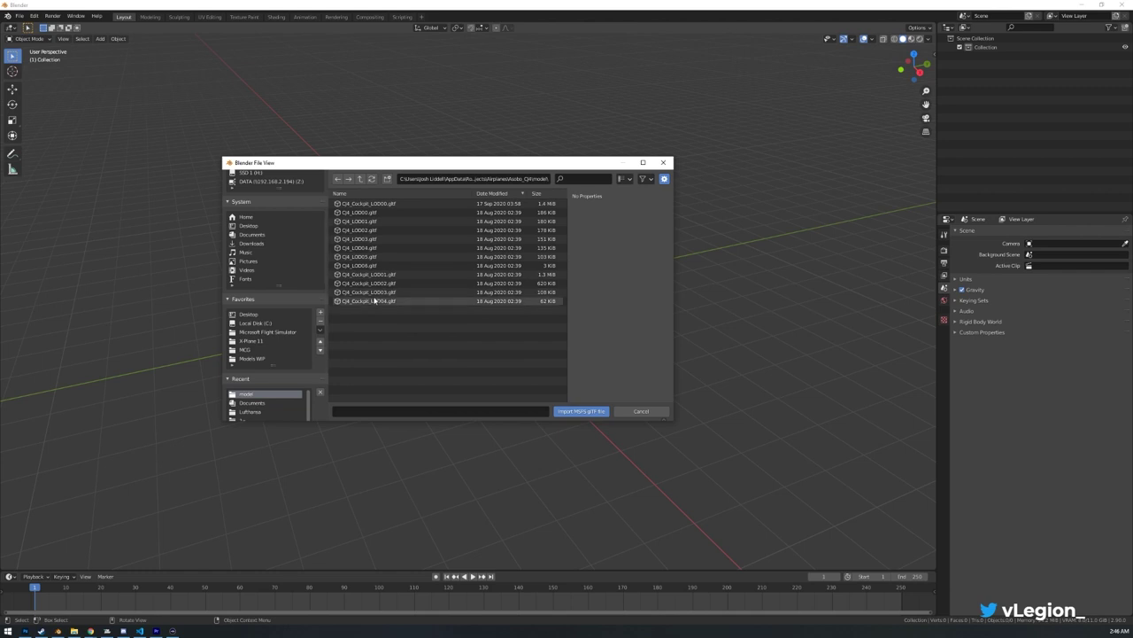
- Import the exterior model file CJ4_LOD00.gltf into the empty scene
{"action": "left_click", "coordinate": [364, 266]}
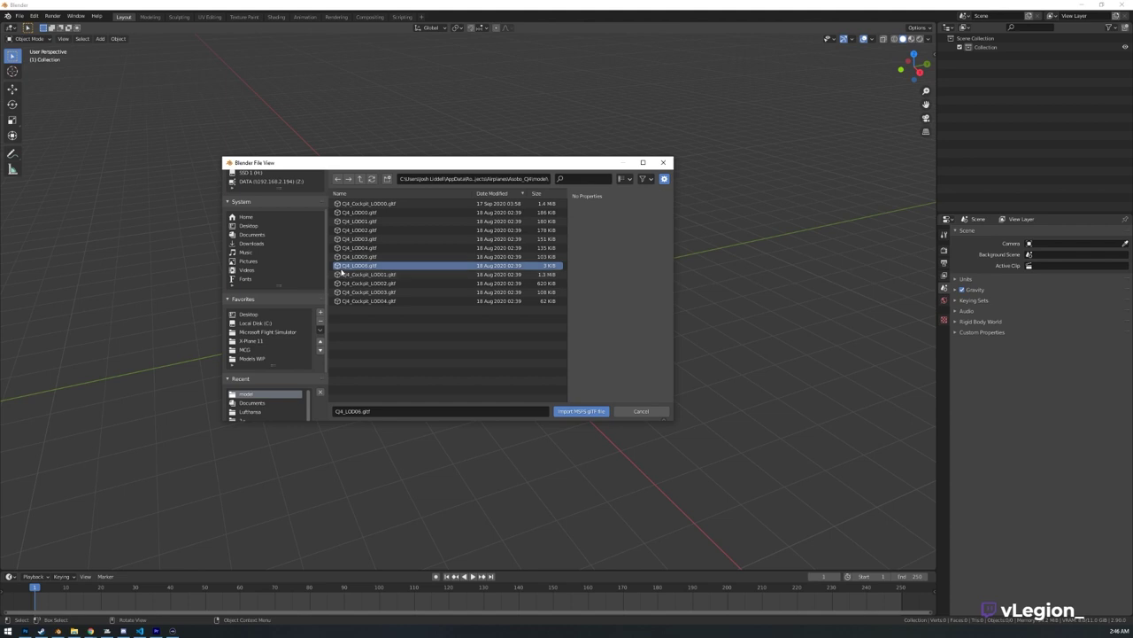
{"action": "left_click", "coordinate": [352, 213]}
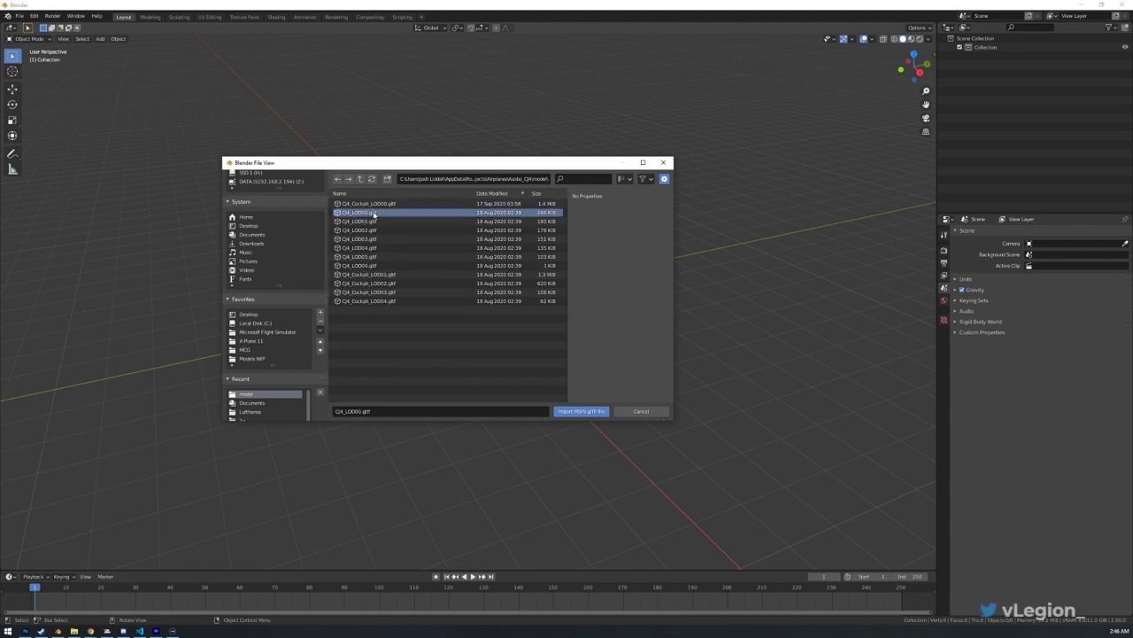
{"action": "double_click", "coordinate": [390, 215]}
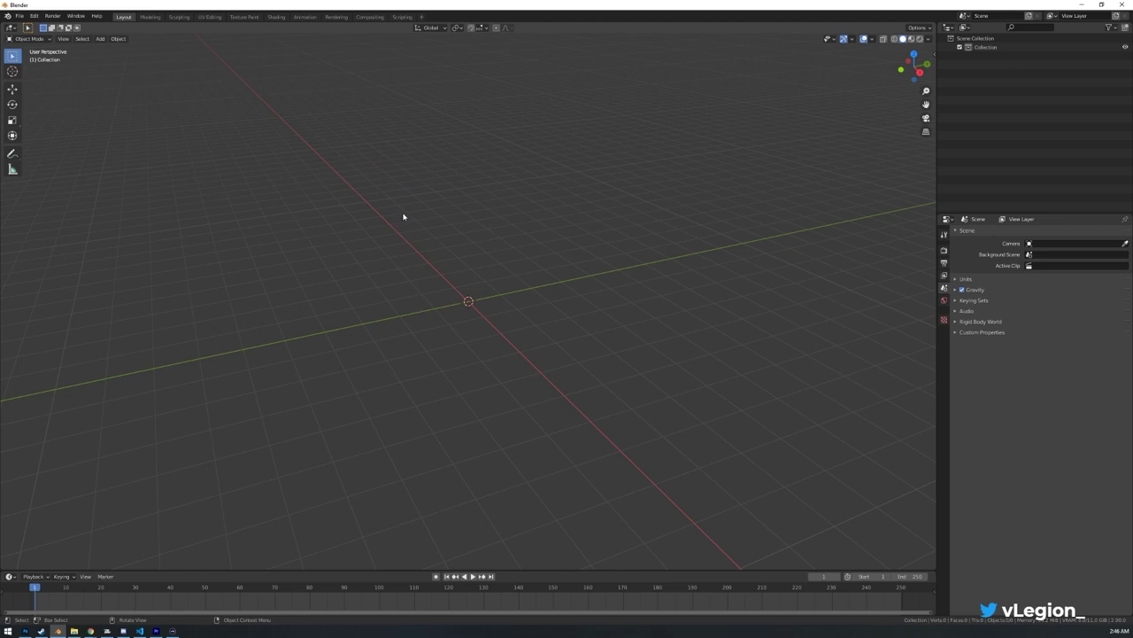
- Delete the oversized upright DRONE_COLLISION_OUT mesh that crosses the aircraft
{"action": "scroll", "coordinate": [609, 252], "scroll_direction": "down", "scroll_amount": 3}
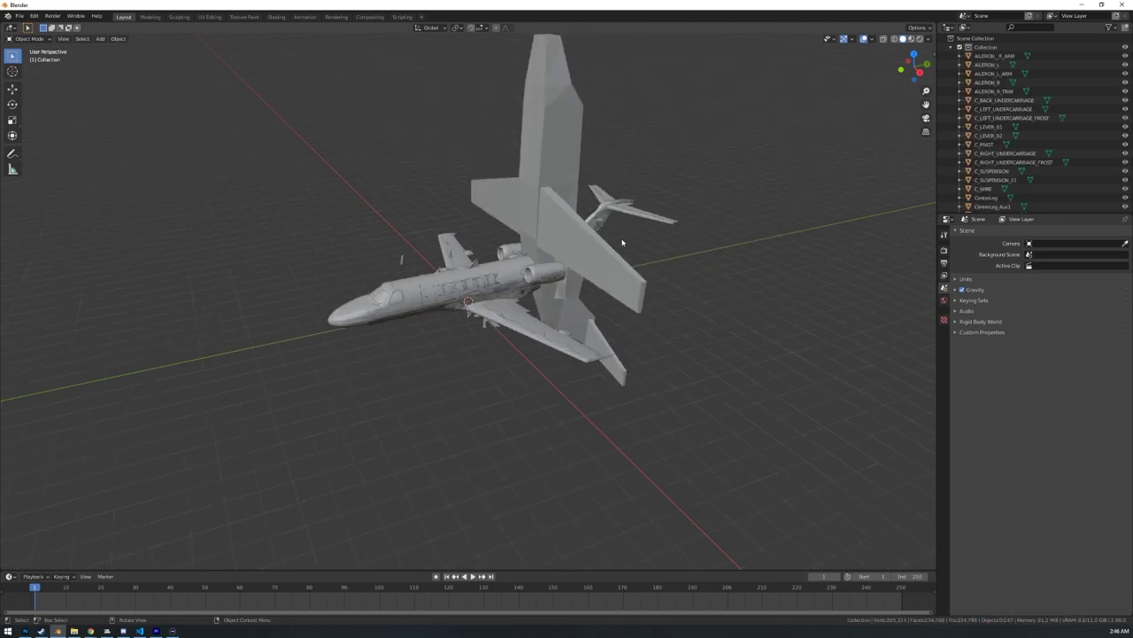
{"action": "middle_click_drag", "start_coordinate": [589, 213], "coordinate": [582, 220]}
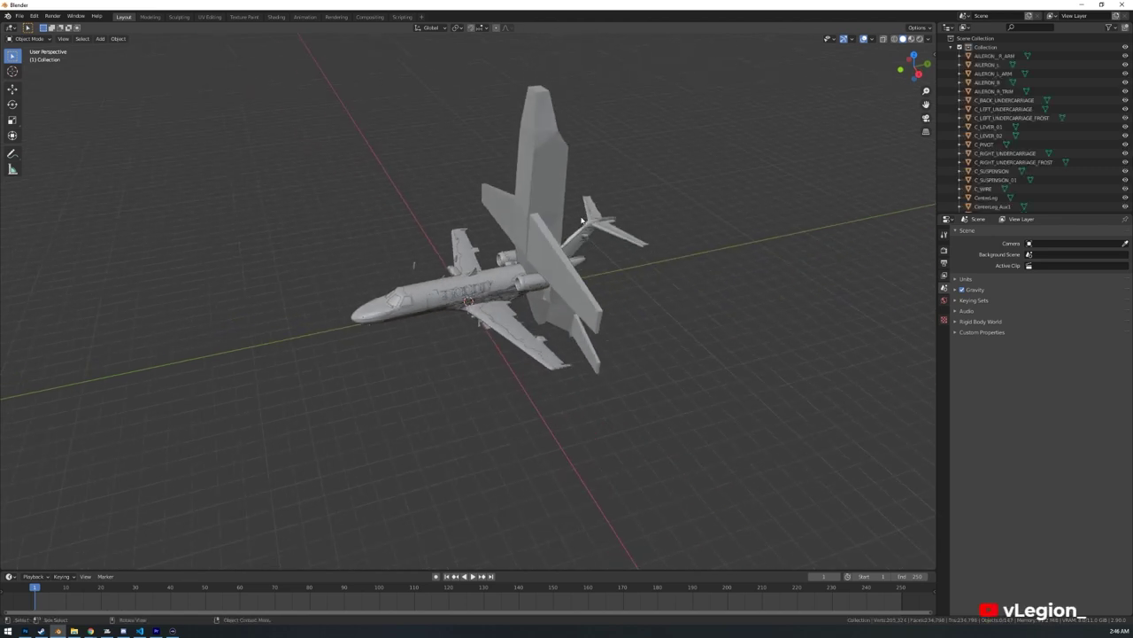
{"action": "left_click_drag", "start_coordinate": [471, 105], "coordinate": [526, 198]}
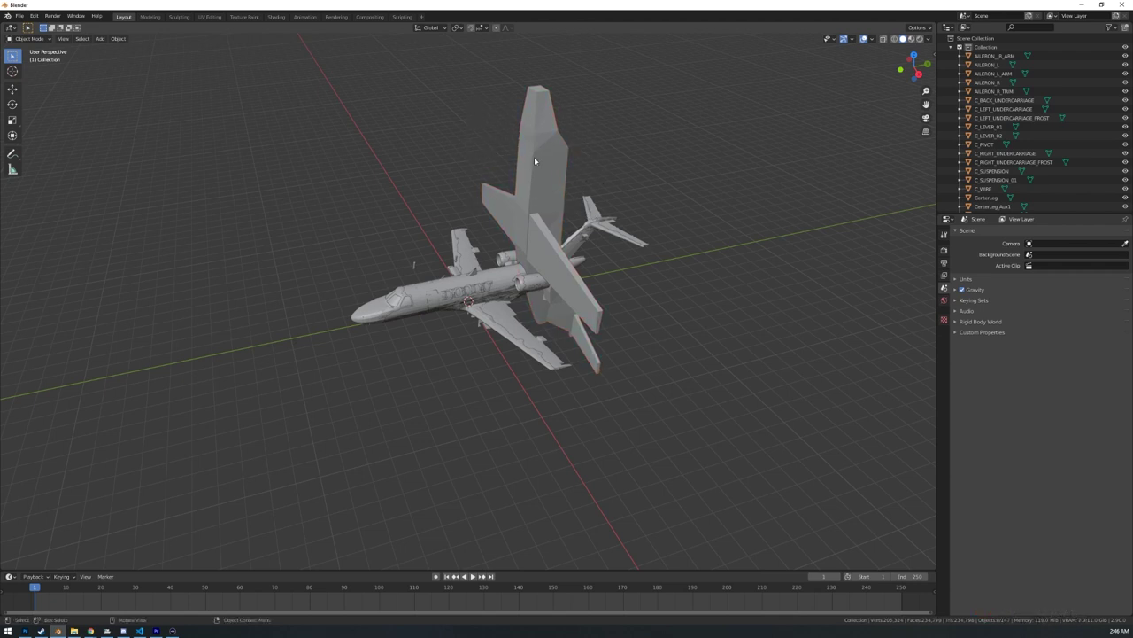
{"action": "left_click", "coordinate": [534, 161]}
{"action": "mouse_move", "coordinate": [534, 160]}
{"action": "middle_mouse_down"}
{"action": "mouse_move", "coordinate": [539, 170]}
{"action": "mouse_move", "coordinate": [507, 144]}
{"action": "mouse_move", "coordinate": [561, 127]}
{"action": "mouse_move", "coordinate": [546, 124]}
{"action": "mouse_move", "coordinate": [542, 144]}
{"action": "mouse_move", "coordinate": [576, 157]}
{"action": "mouse_move", "coordinate": [533, 157]}
{"action": "middle_mouse_up"}
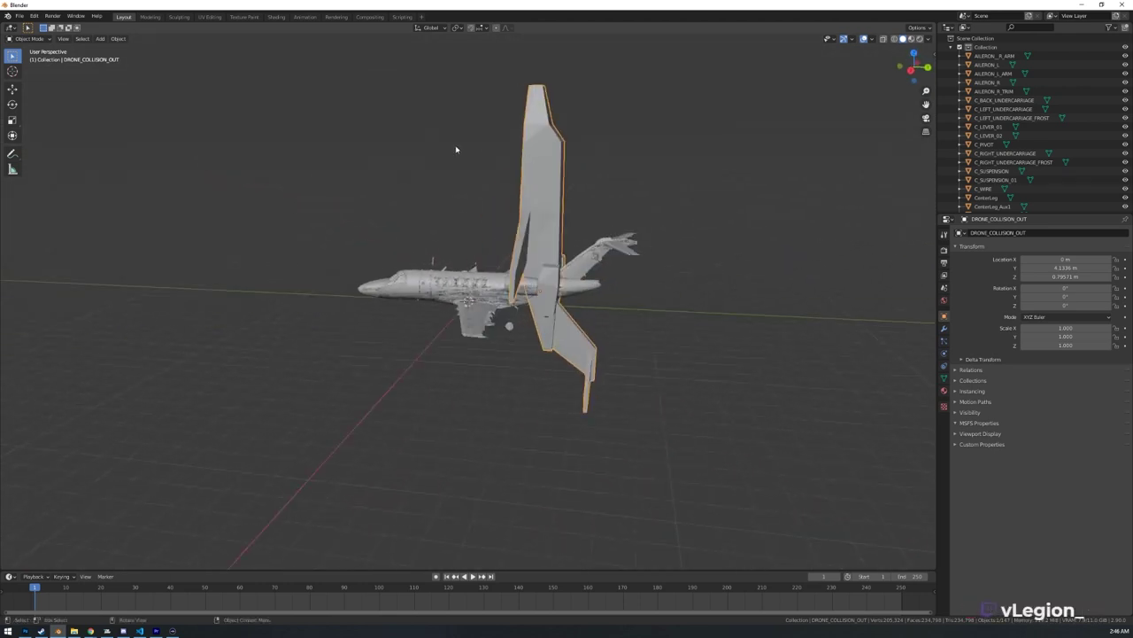
{"action": "scroll", "coordinate": [525, 160], "scroll_direction": "down", "scroll_amount": 1}
{"action": "key", "text": "Delete"}
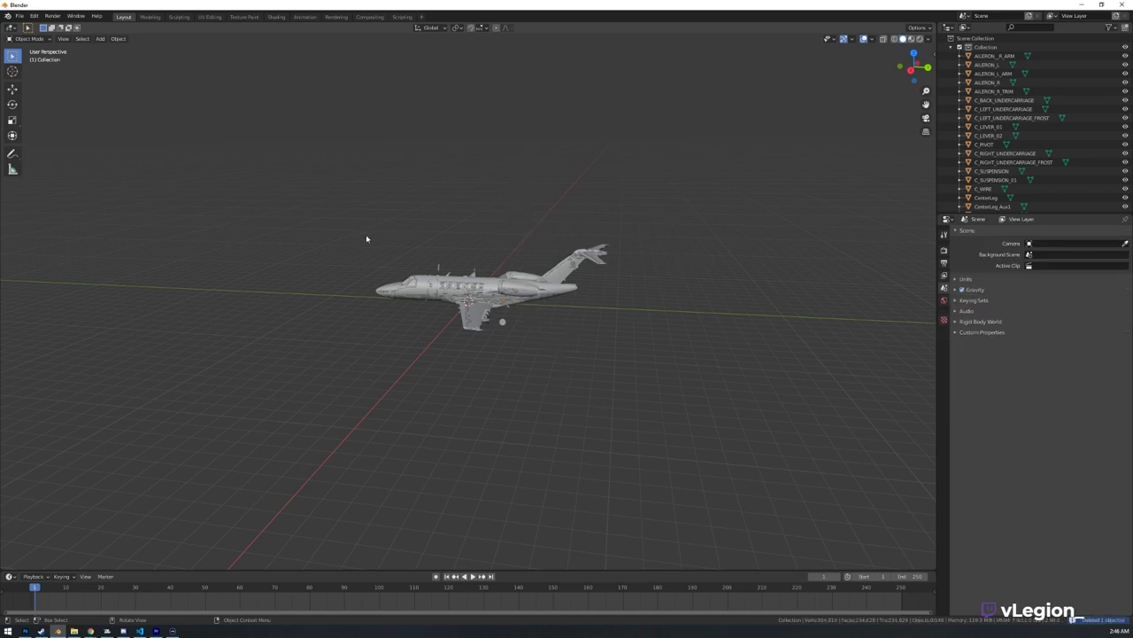
- Examine the imported aircraft from the side, checking the loose right tire, the fuselage and the tail
{"action": "scroll", "coordinate": [381, 262], "scroll_direction": "up", "scroll_amount": 4}
{"action": "middle_click_drag", "start_coordinate": [415, 308], "coordinate": [511, 290]}
{"action": "scroll", "coordinate": [513, 287], "scroll_direction": "down", "scroll_amount": 2}
{"action": "scroll", "coordinate": [523, 283], "scroll_direction": "up", "scroll_amount": 1}
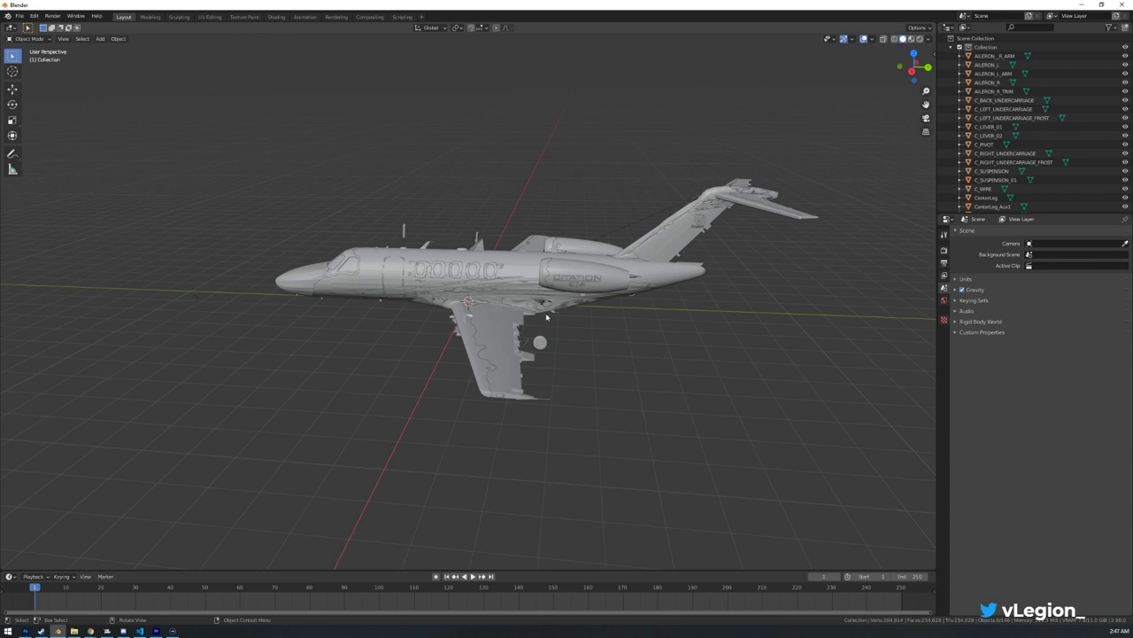
{"action": "left_click", "coordinate": [540, 342]}
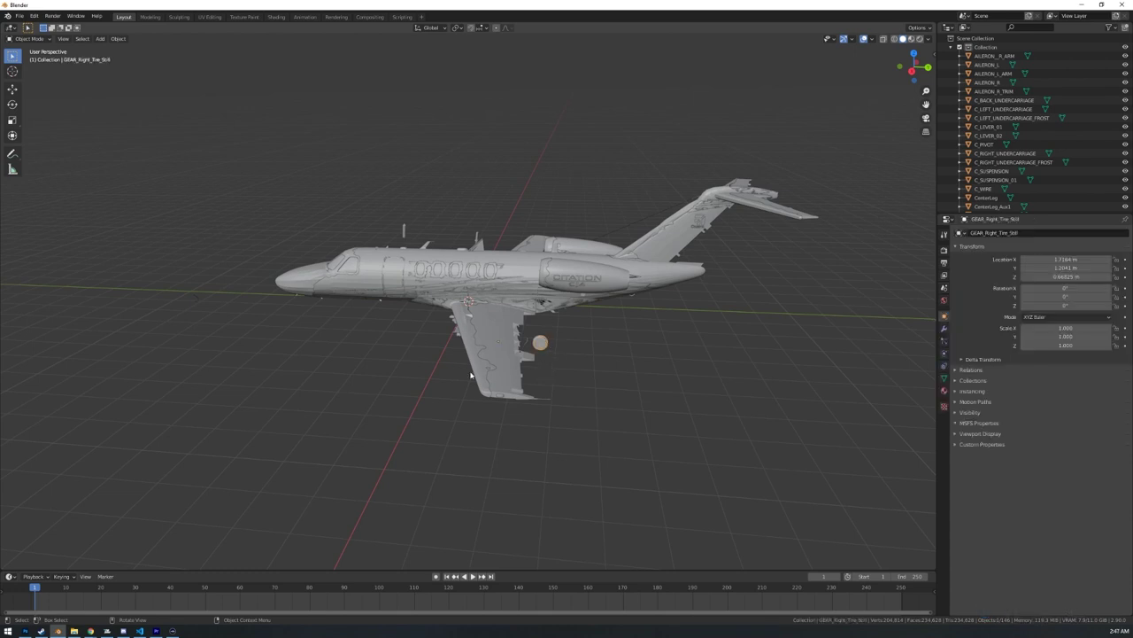
{"action": "left_click", "coordinate": [505, 257]}
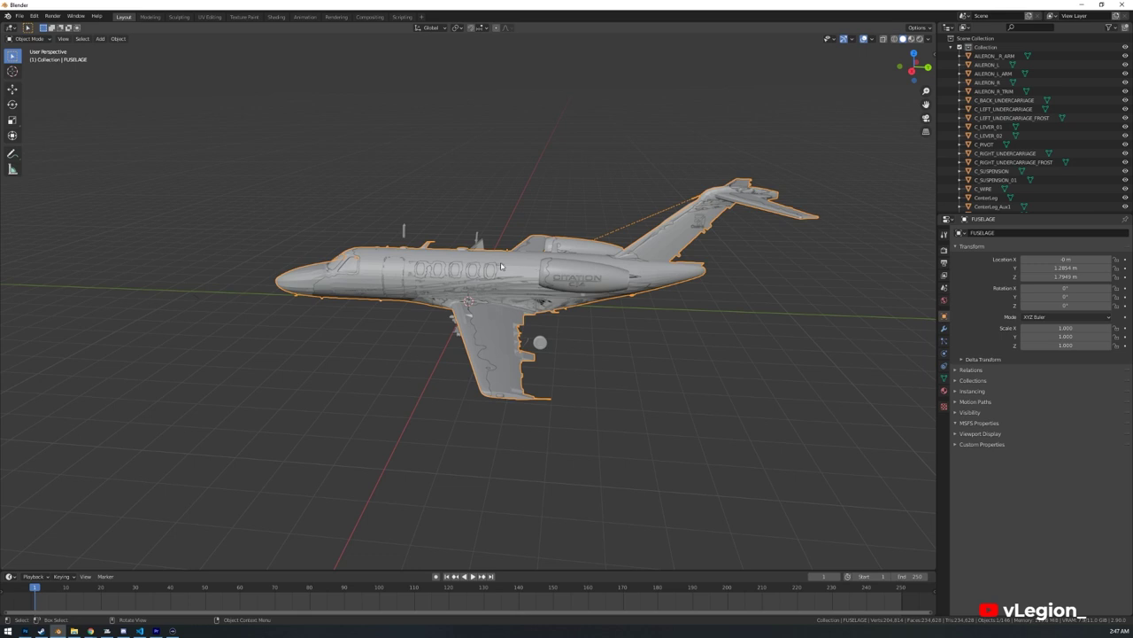
{"action": "mouse_move", "coordinate": [338, 339]}
{"action": "middle_mouse_down"}
{"action": "mouse_move", "coordinate": [380, 306]}
{"action": "mouse_move", "coordinate": [357, 337]}
{"action": "mouse_move", "coordinate": [336, 332]}
{"action": "middle_mouse_up"}
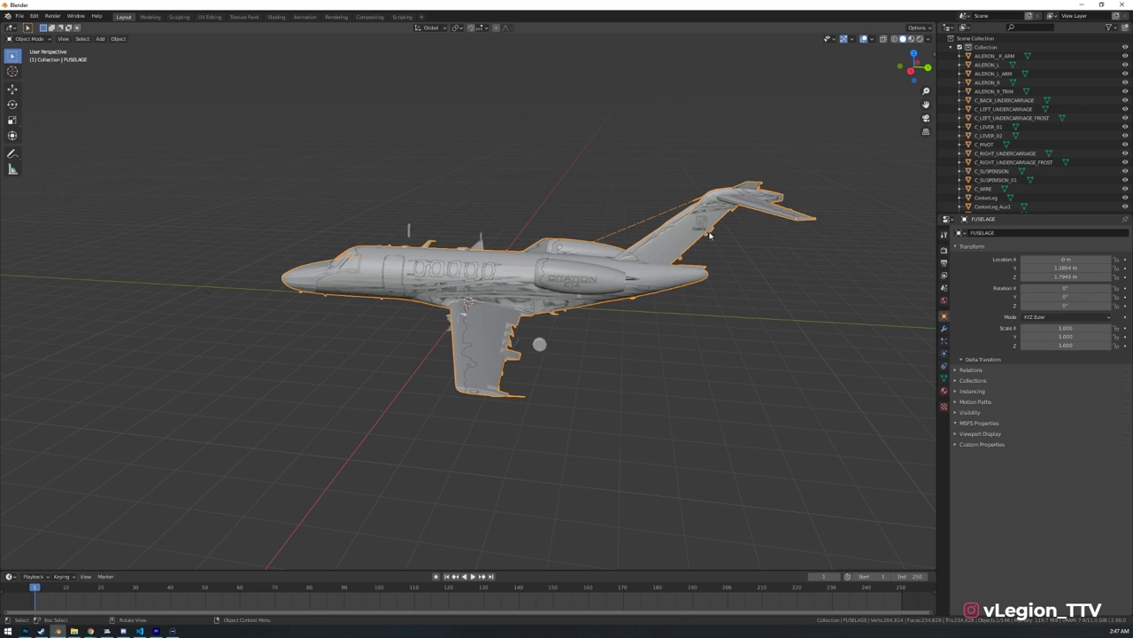
{"action": "scroll", "coordinate": [714, 233], "scroll_direction": "down", "scroll_amount": 2}
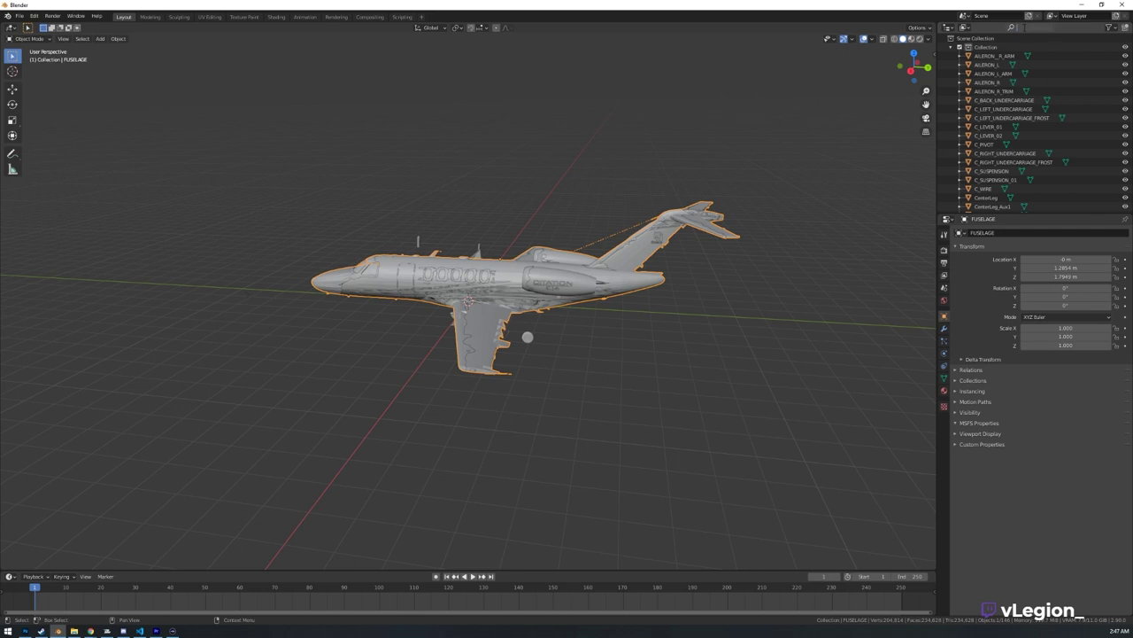
- Filter the scene objects by "rudder" and select the RUDDER_TRIM object
{"action": "left_click", "coordinate": [1036, 27]}
{"action": "type", "text": "rudder"}
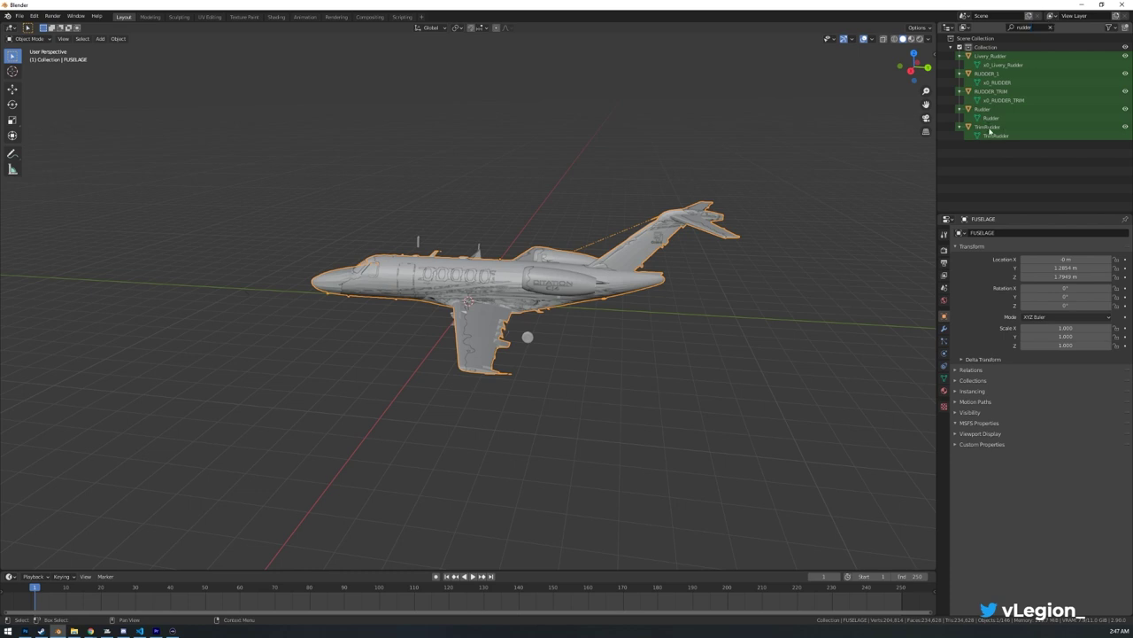
{"action": "left_click", "coordinate": [1000, 92]}
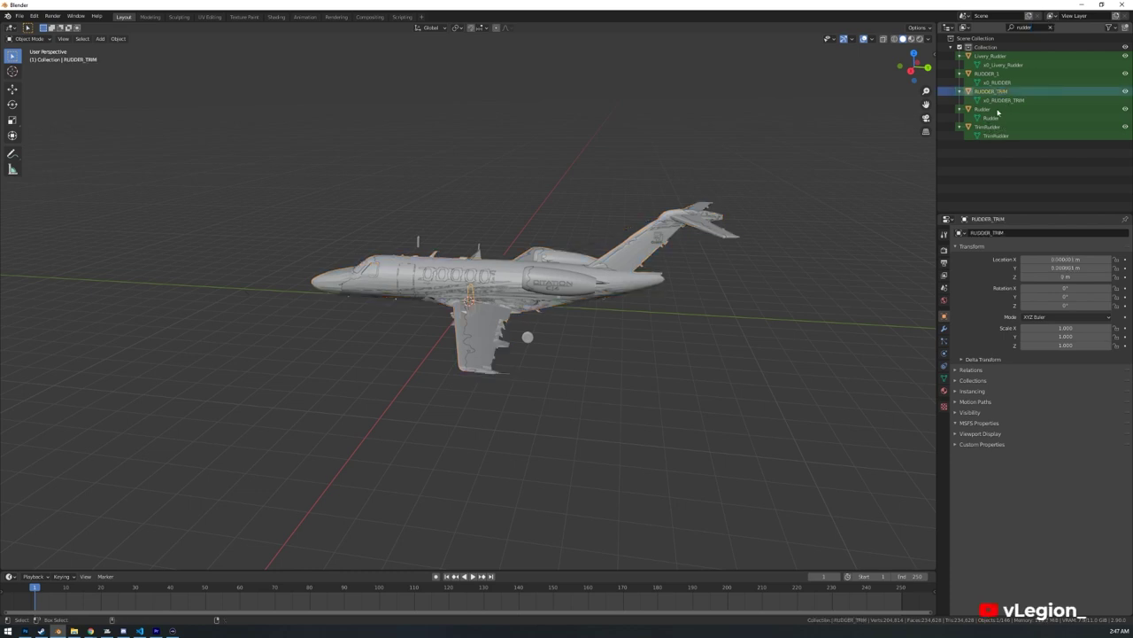
- Select the fuselage, RUDDER_TRIM and Rudder objects together and hide all unselected objects
{"action": "left_click", "coordinate": [997, 110], "text": "ctrl"}
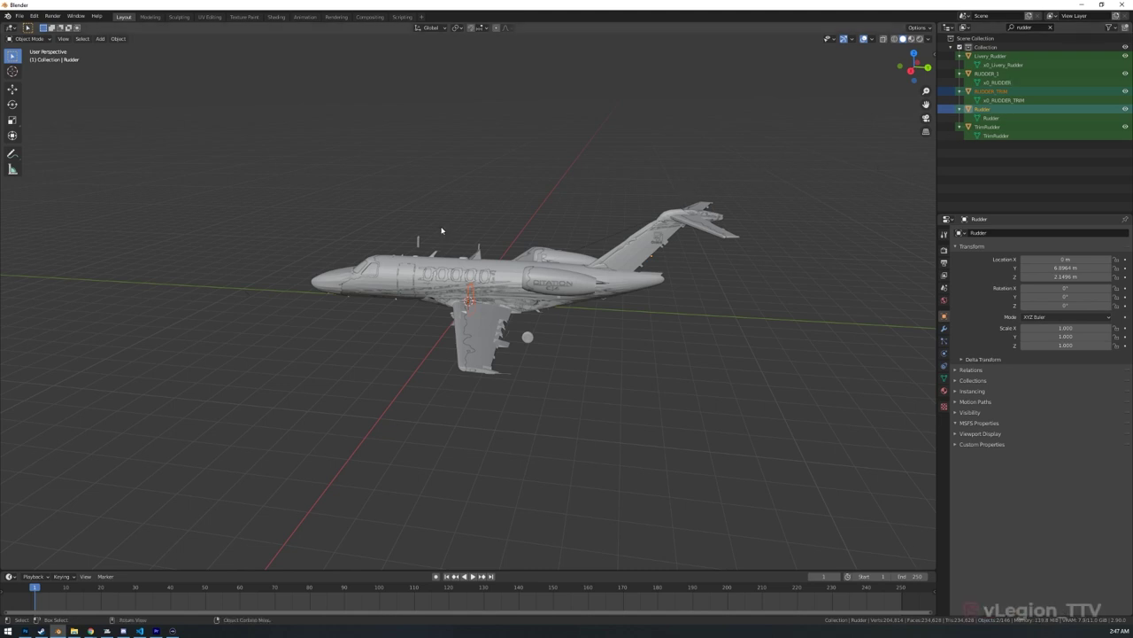
{"action": "left_click", "coordinate": [1012, 92]}
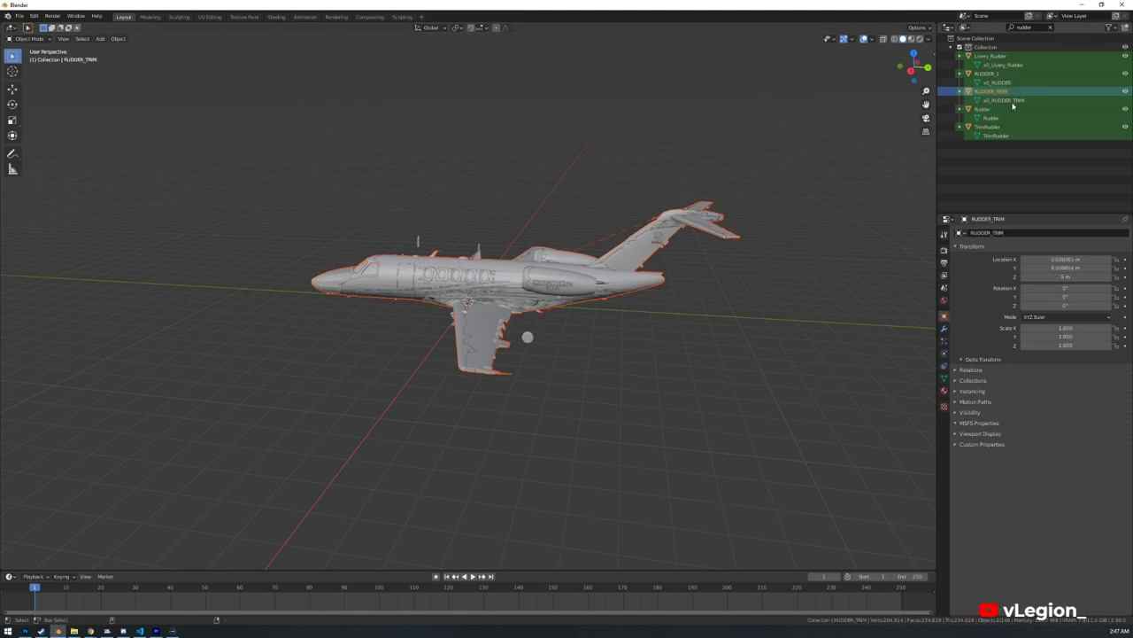
{"action": "left_click", "coordinate": [989, 110]}
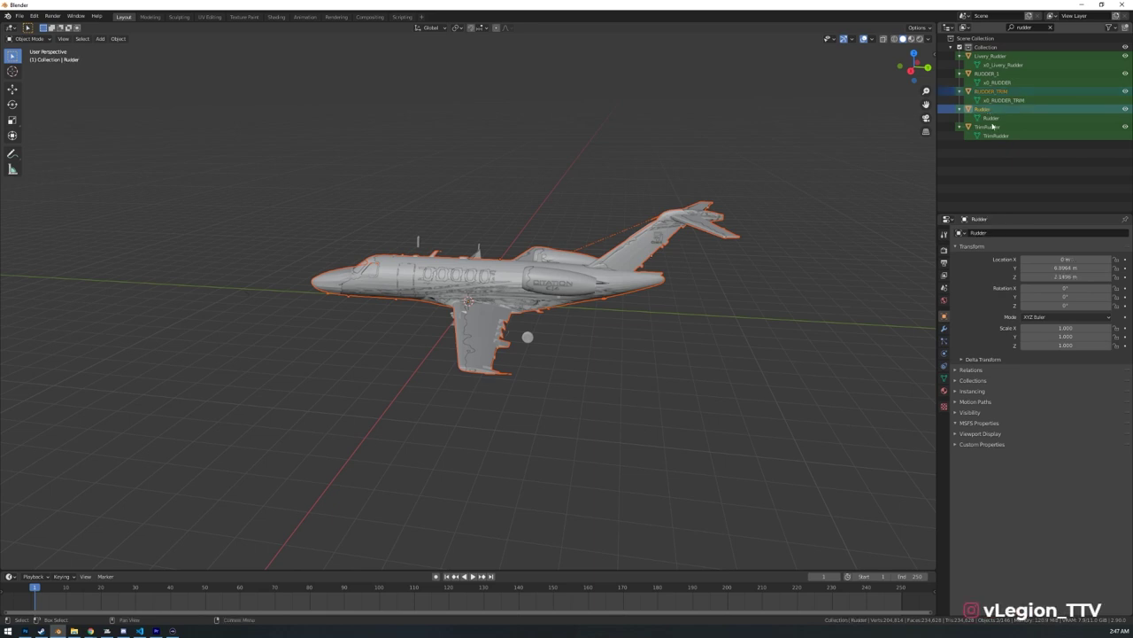
{"action": "key", "text": "shift+h"}
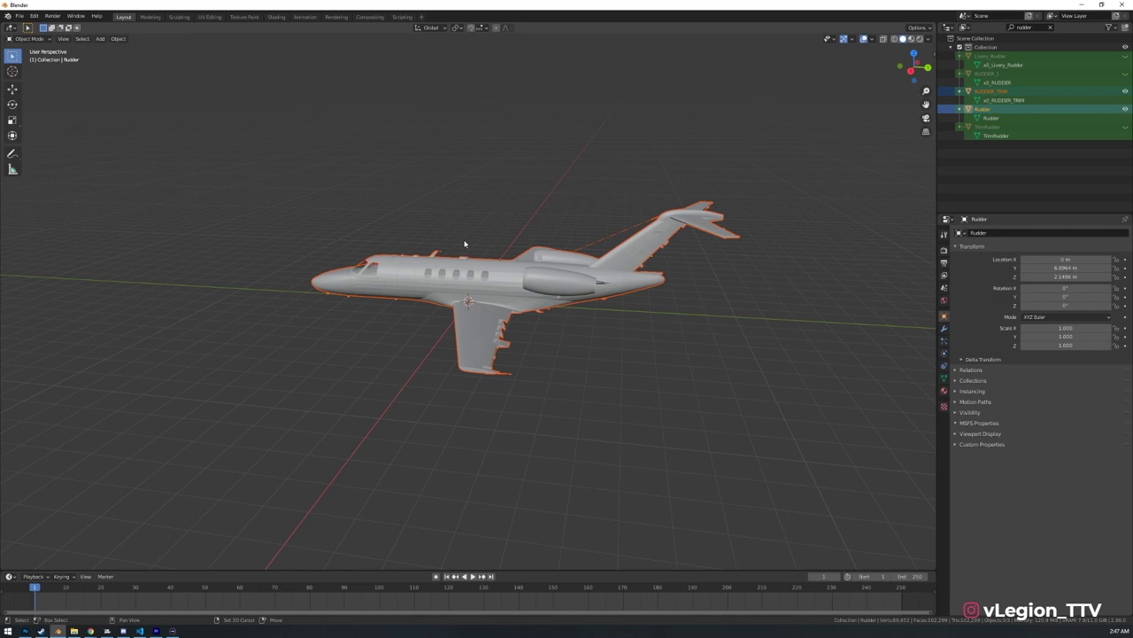
- Check the fuselage, RUDDER_TRIM and Rudder pieces from the side, and unhide the TrimRudder and RUDDER_1 objects
{"action": "middle_click_drag", "start_coordinate": [266, 357], "coordinate": [346, 343]}
{"action": "middle_click_drag", "start_coordinate": [313, 337], "coordinate": [296, 318]}
{"action": "left_click", "coordinate": [519, 235]}
{"action": "left_click", "coordinate": [523, 280]}
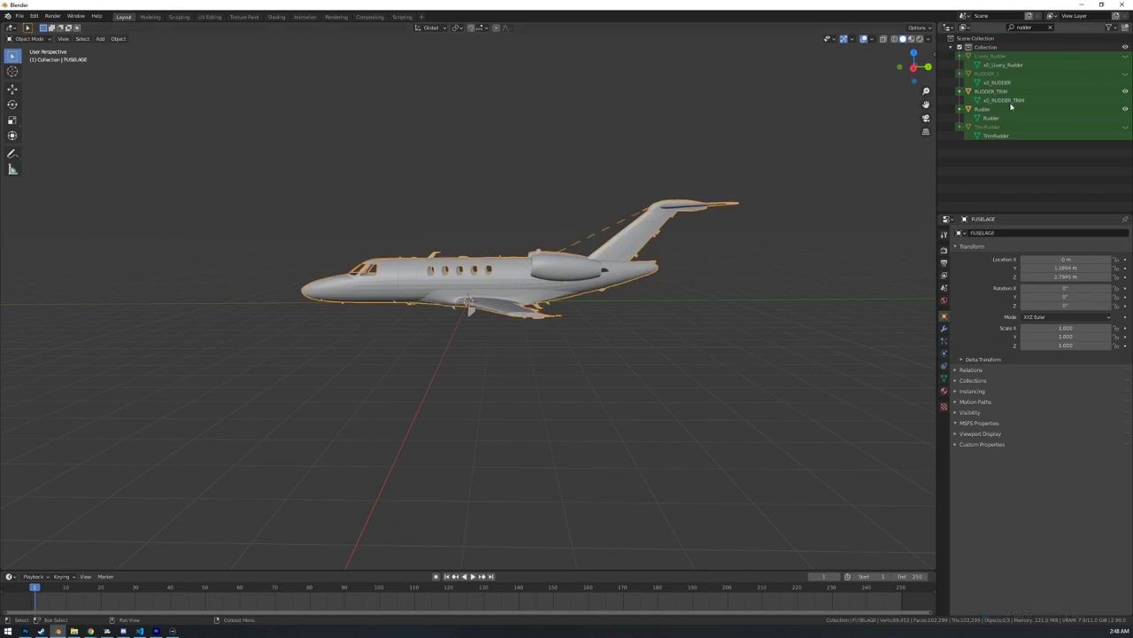
{"action": "left_click", "coordinate": [978, 92]}
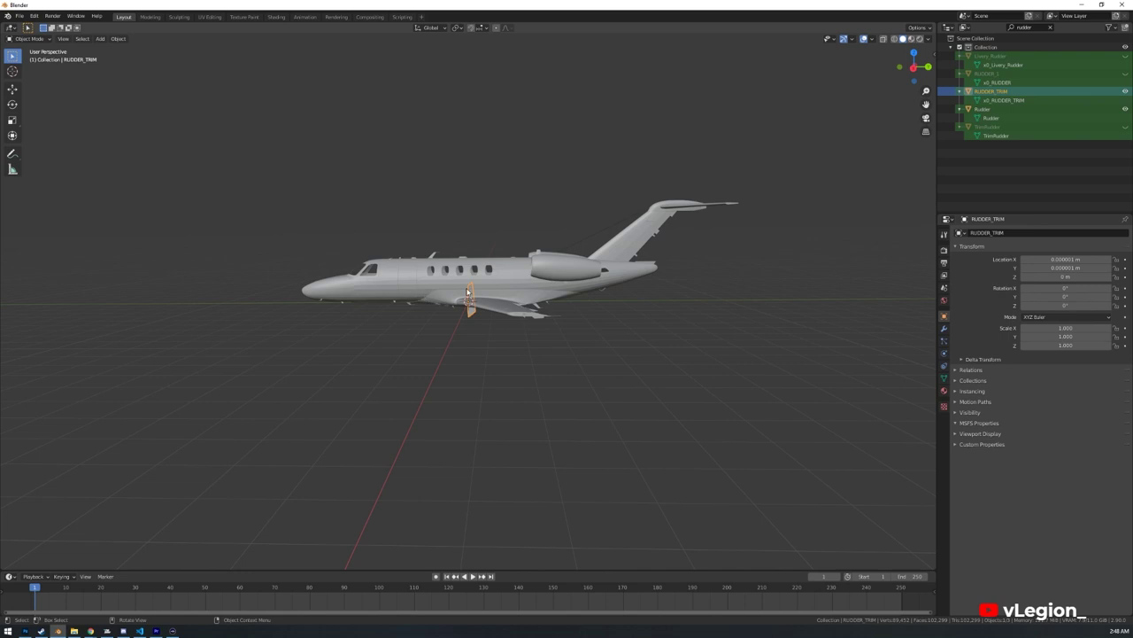
{"action": "left_click", "coordinate": [981, 110]}
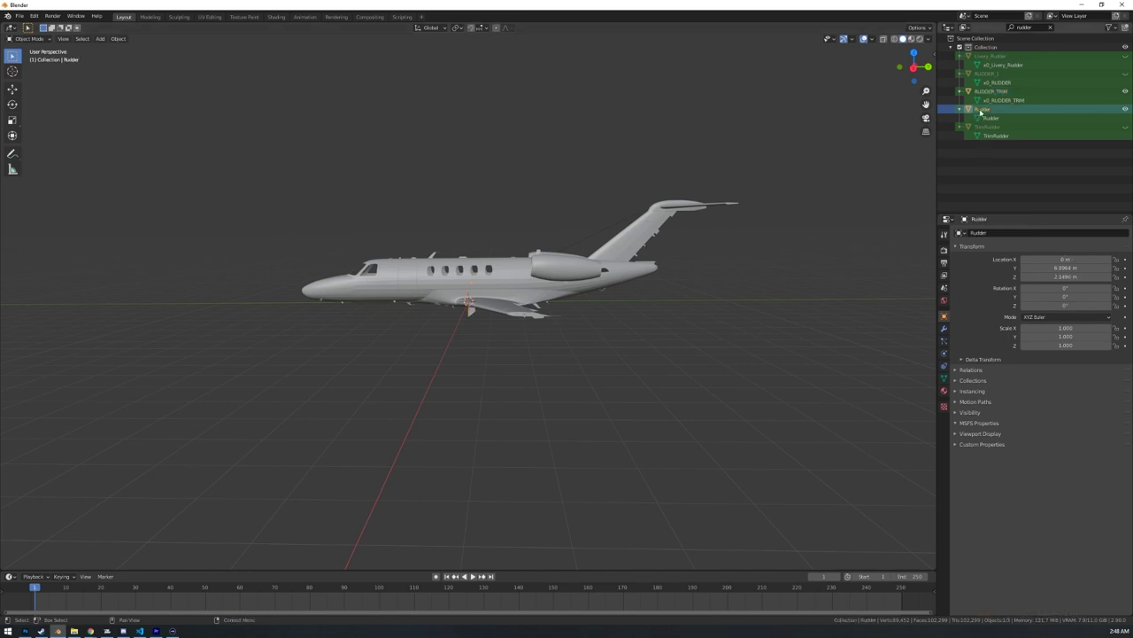
{"action": "left_click", "coordinate": [1125, 127]}
{"action": "left_click", "coordinate": [1005, 128]}
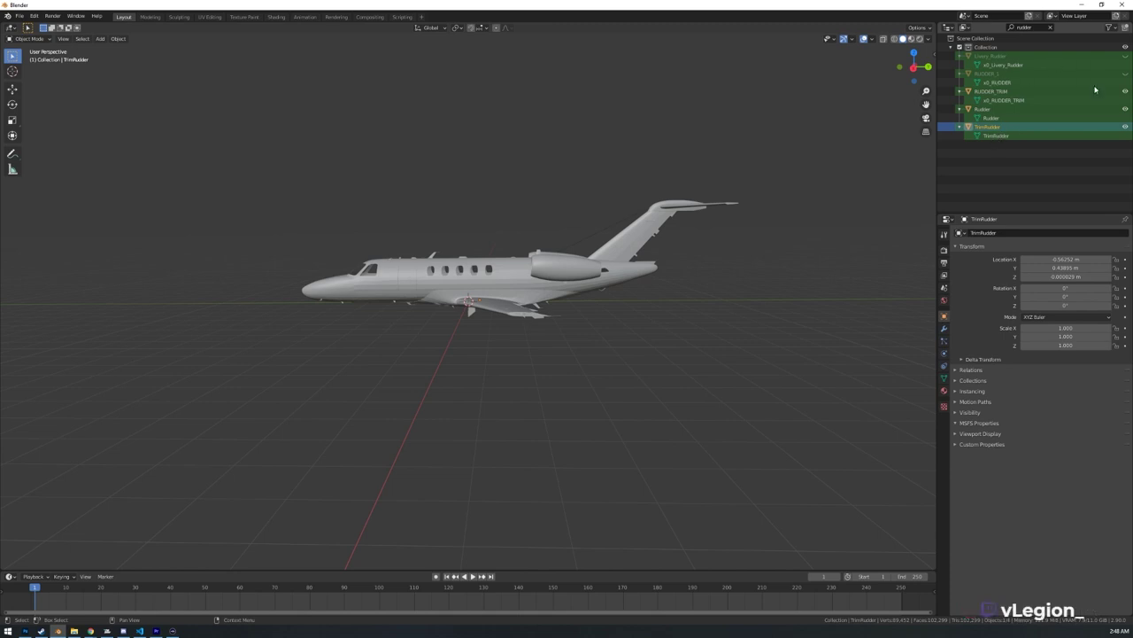
{"action": "left_click", "coordinate": [1126, 74]}
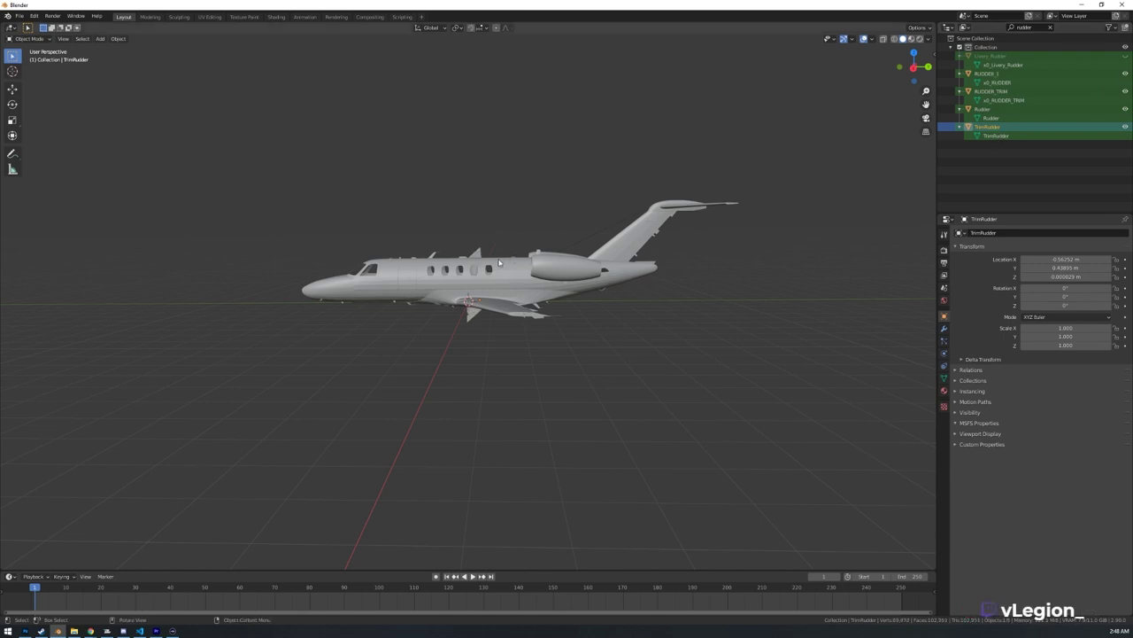
- Select RUDDER_1 and RUDDER_TRIM together and move them out of the fuselage to a spot behind the tail
{"action": "left_click", "coordinate": [1008, 108]}
{"action": "left_click", "coordinate": [999, 75]}
{"action": "left_click", "coordinate": [1002, 91]}
{"action": "left_click", "coordinate": [1000, 74]}
{"action": "left_click", "coordinate": [1003, 92]}
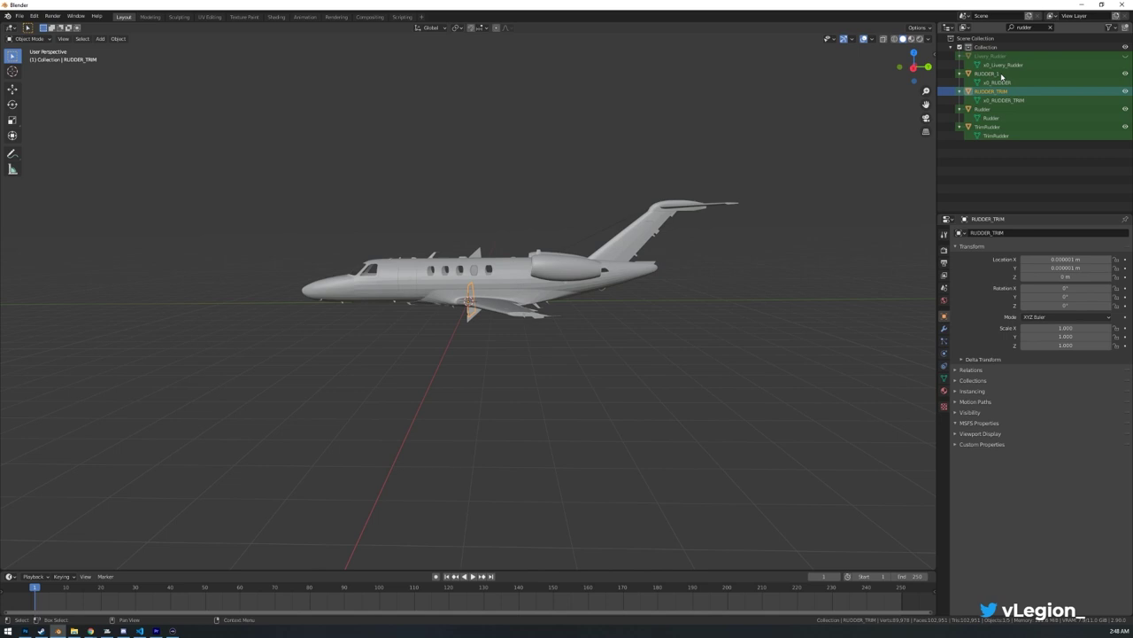
{"action": "left_click", "coordinate": [997, 74]}
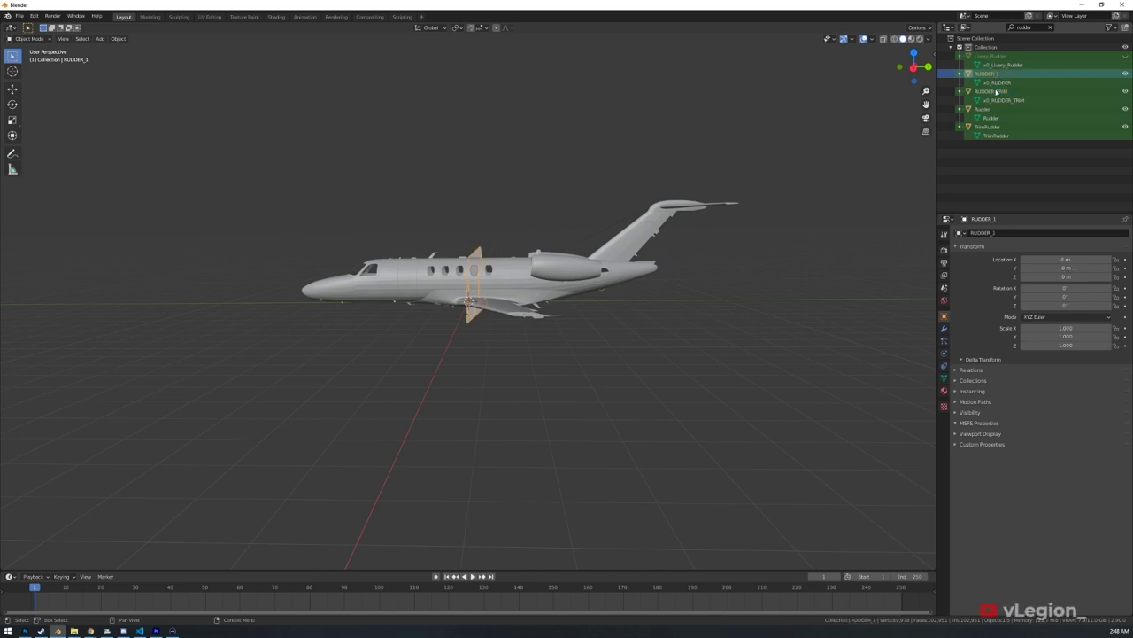
{"action": "left_click", "coordinate": [996, 93]}
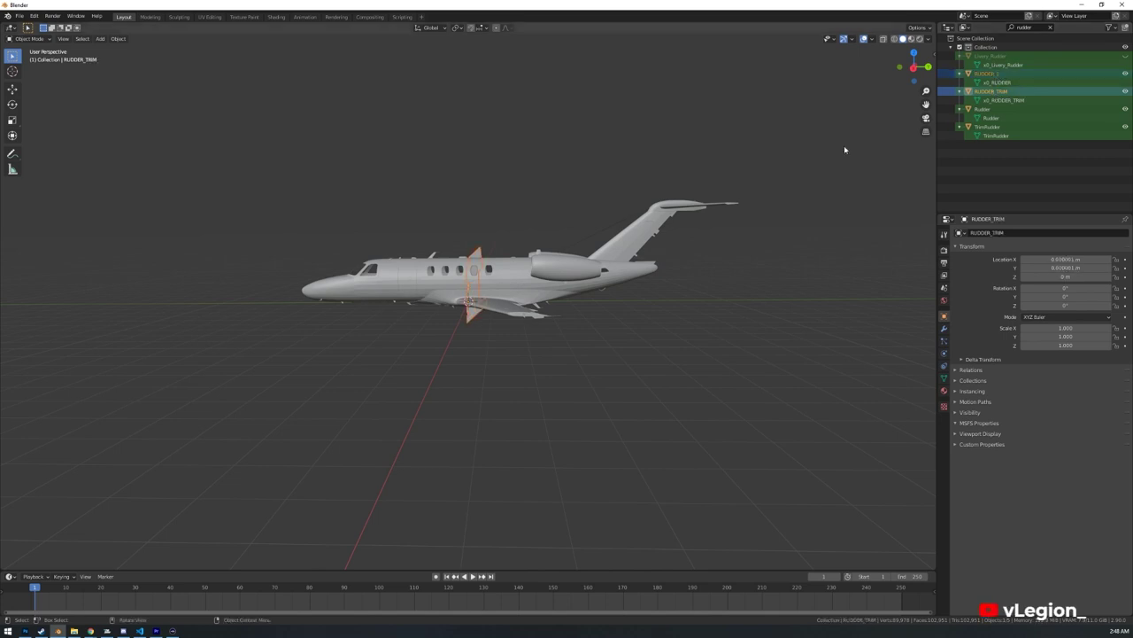
{"action": "key", "text": "g"}
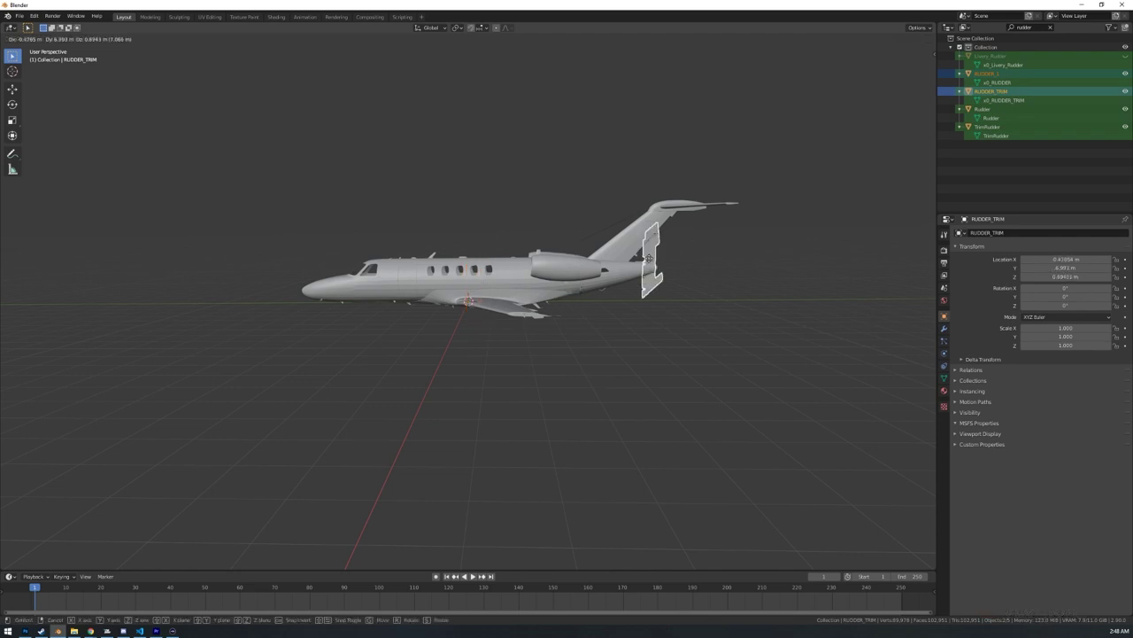
{"action": "left_click", "coordinate": [685, 264]}
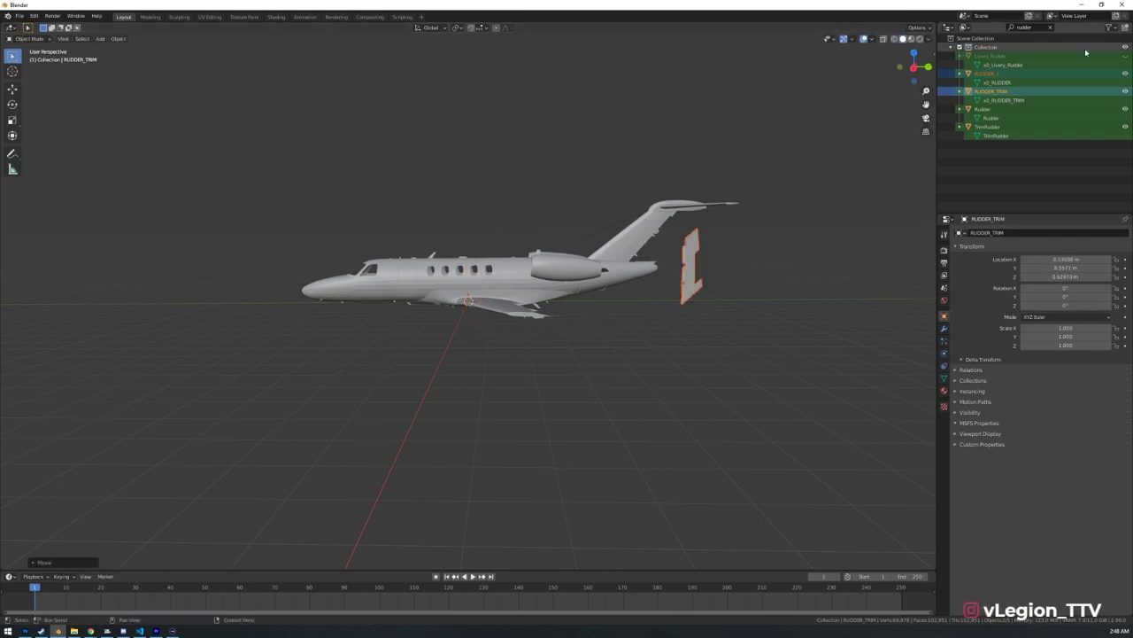
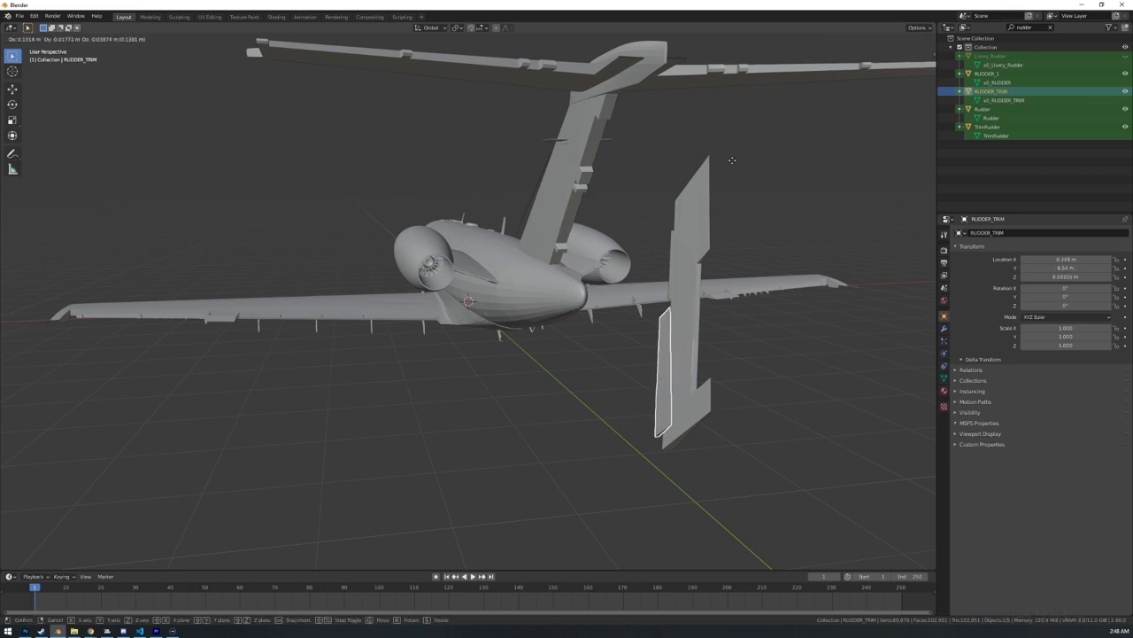
- Separate RUDDER_TRIM from RUDDER_1 and raise it to the height of the rudder's trailing-edge notch, at about Z 1.18 m
{"action": "left_click", "coordinate": [688, 196]}
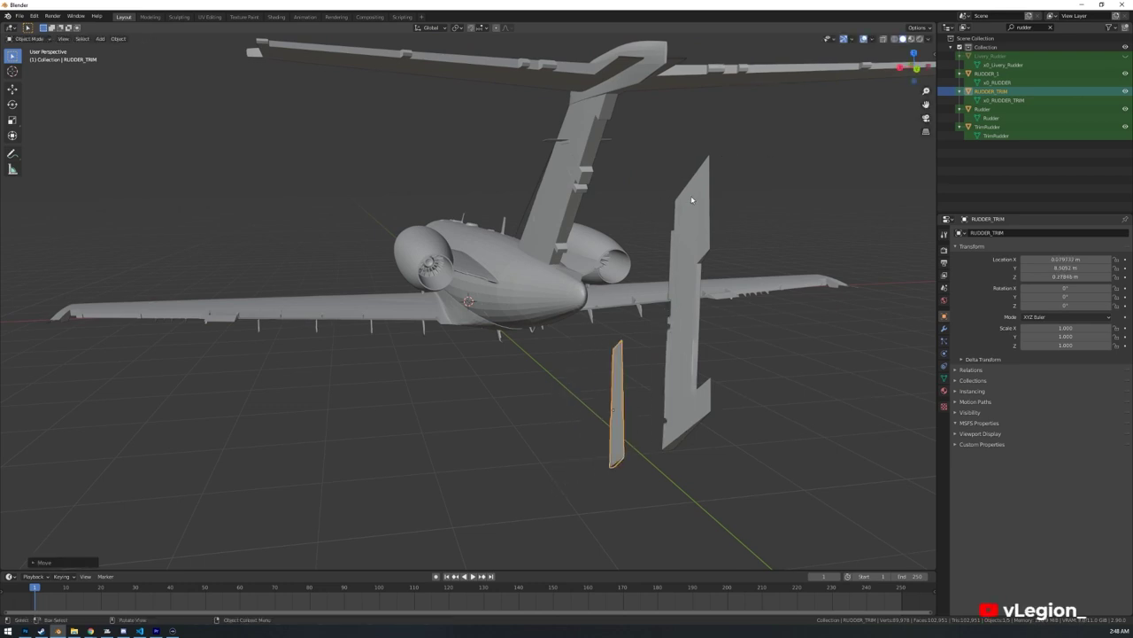
{"action": "middle_click_drag", "start_coordinate": [636, 291], "coordinate": [585, 316]}
{"action": "scroll", "coordinate": [586, 316], "scroll_direction": "down", "scroll_amount": 2}
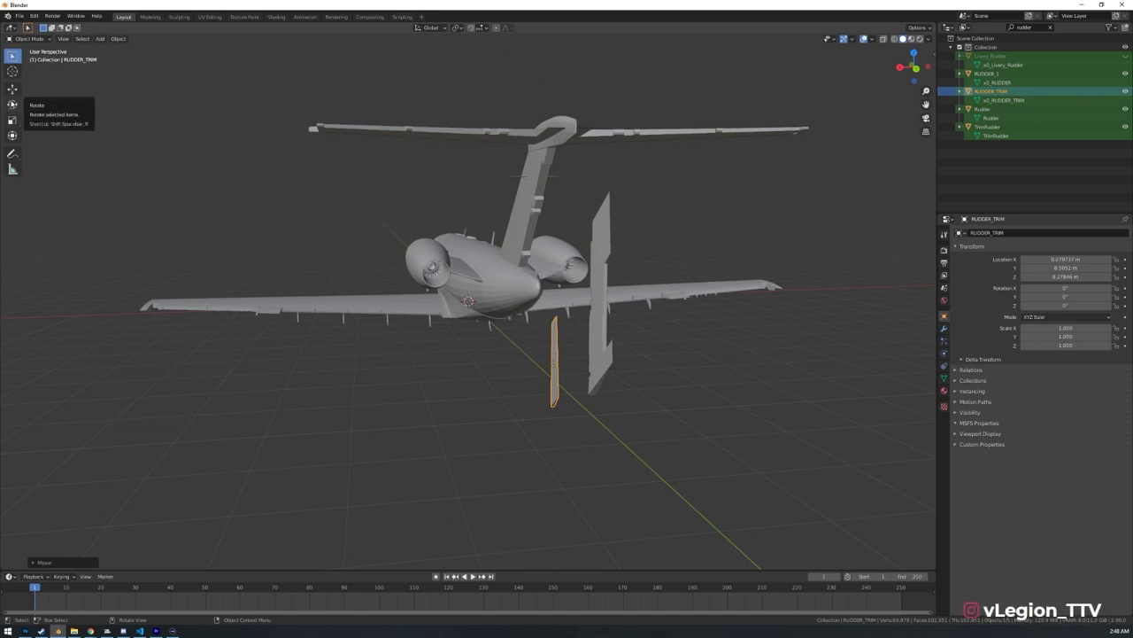
{"action": "left_click", "coordinate": [12, 88]}
{"action": "left_click_drag", "start_coordinate": [552, 341], "coordinate": [580, 307]}
{"action": "key", "text": "x"}
{"action": "middle_click_drag", "start_coordinate": [580, 307], "coordinate": [594, 312]}
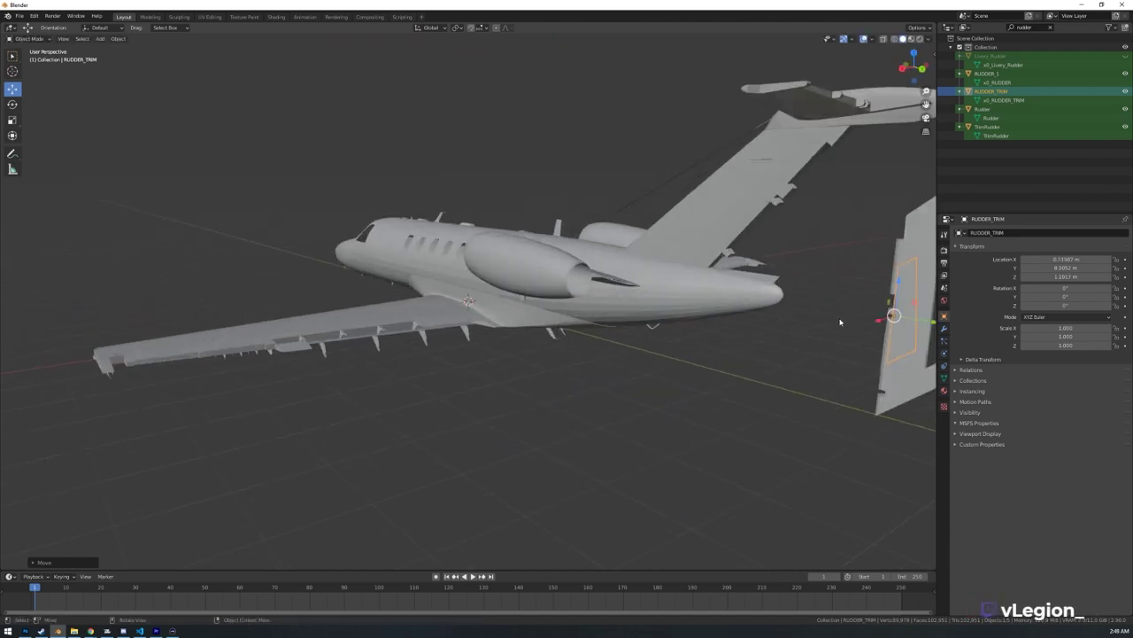
{"action": "left_click_drag", "start_coordinate": [811, 320], "coordinate": [808, 284]}
{"action": "key", "text": "z"}
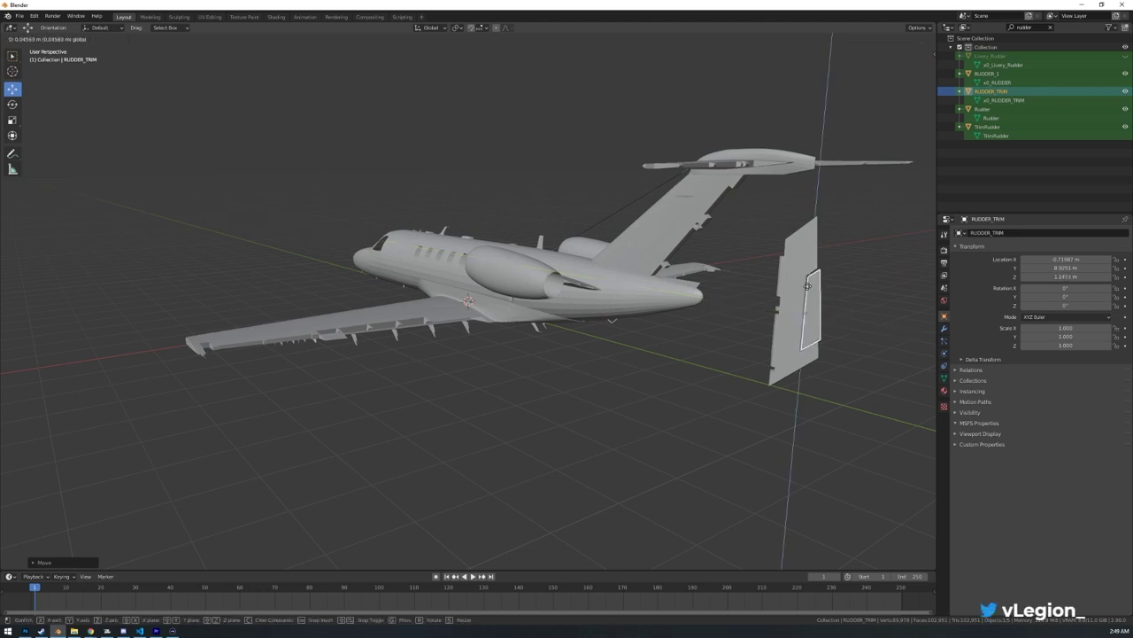
{"action": "left_click", "coordinate": [807, 283]}
- Shift RUDDER_TRIM sideways along X and forward along Y so it fits into the notch of RUDDER_1
{"action": "middle_click_drag", "start_coordinate": [811, 289], "coordinate": [601, 341]}
{"action": "left_click_drag", "start_coordinate": [483, 381], "coordinate": [468, 381]}
{"action": "scroll", "coordinate": [447, 390], "scroll_direction": "down", "scroll_amount": 2}
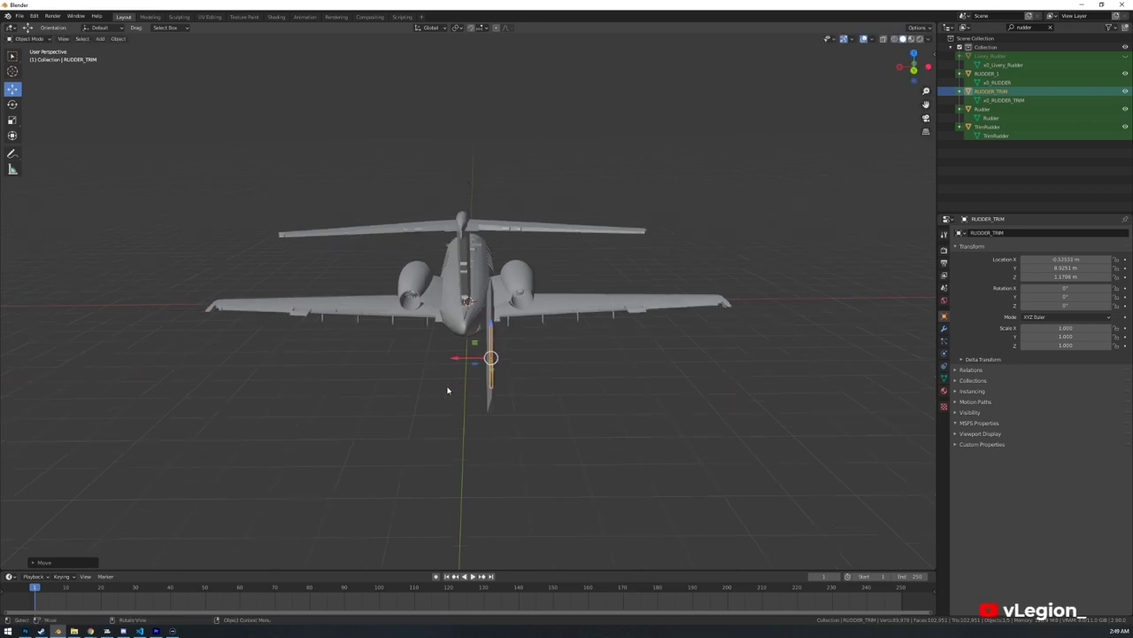
{"action": "middle_click_drag", "start_coordinate": [450, 391], "coordinate": [720, 349]}
{"action": "scroll", "coordinate": [706, 339], "scroll_direction": "up", "scroll_amount": 4}
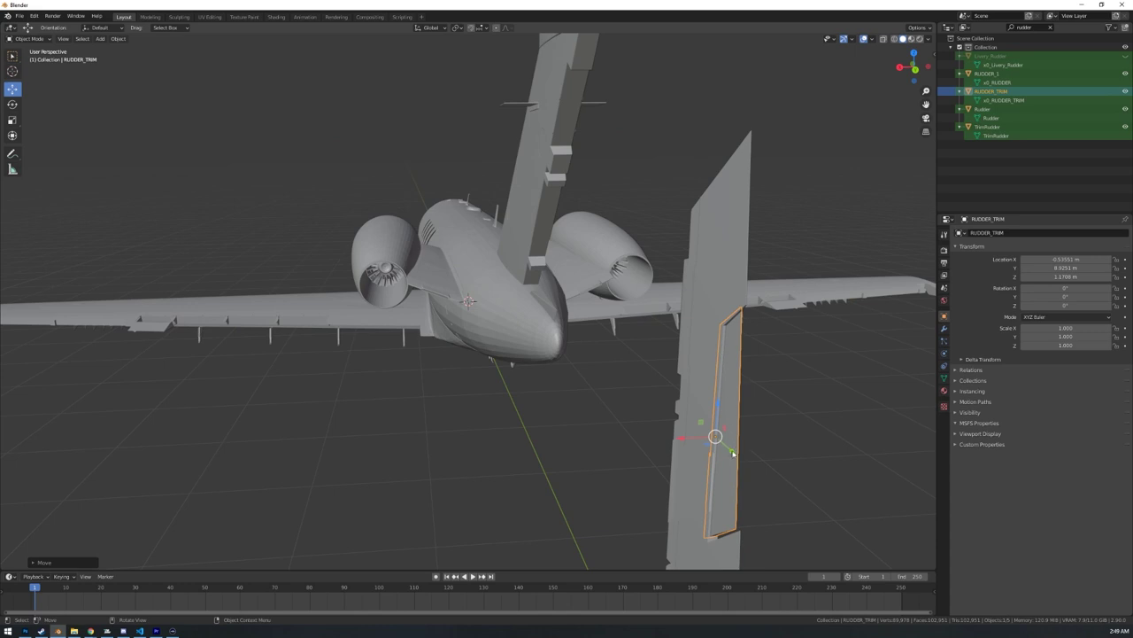
{"action": "left_click_drag", "start_coordinate": [732, 453], "coordinate": [684, 447]}
{"action": "left_click", "coordinate": [588, 443]}
{"action": "scroll", "coordinate": [588, 443], "scroll_direction": "down", "scroll_amount": 4}
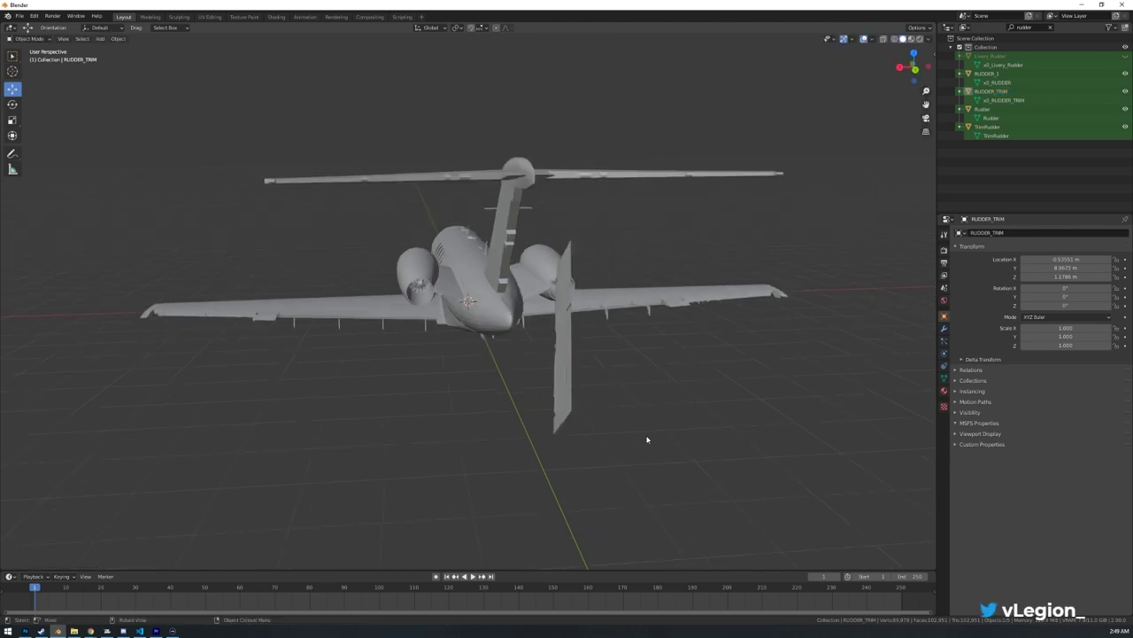
- Select RUDDER_1 and RUDDER_TRIM and rotate them in the right orthographic view to match the slope of the tail fin
{"action": "left_click_drag", "start_coordinate": [598, 449], "coordinate": [532, 345]}
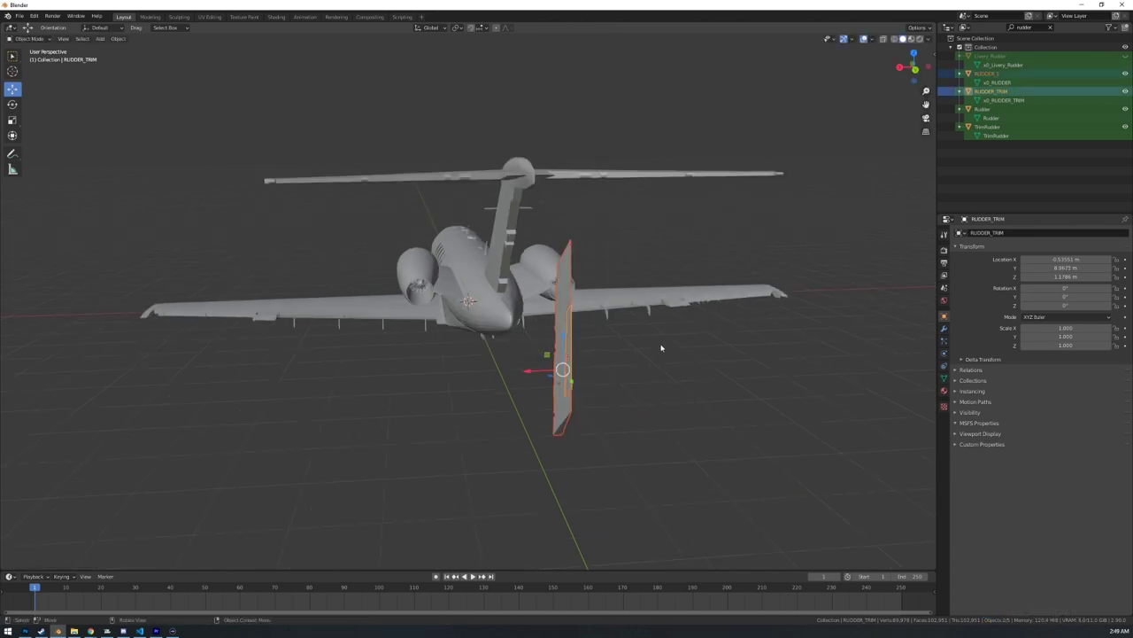
{"action": "middle_click_drag", "start_coordinate": [457, 411], "coordinate": [564, 399]}
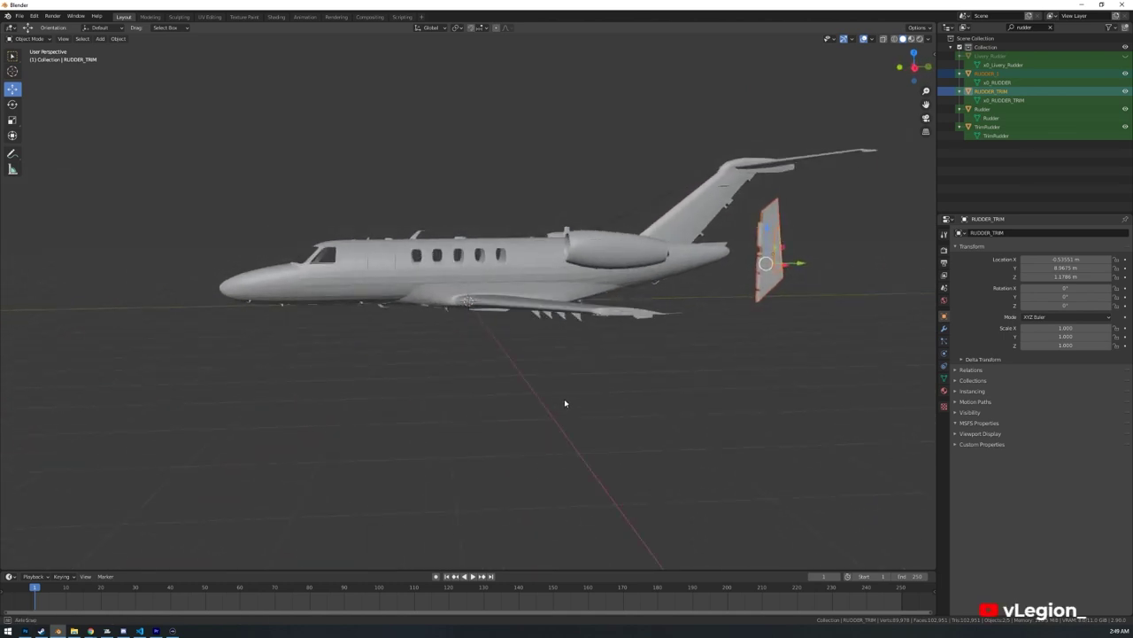
{"action": "scroll", "coordinate": [811, 224], "scroll_direction": "up", "scroll_amount": 3}
{"action": "left_click", "coordinate": [916, 69]}
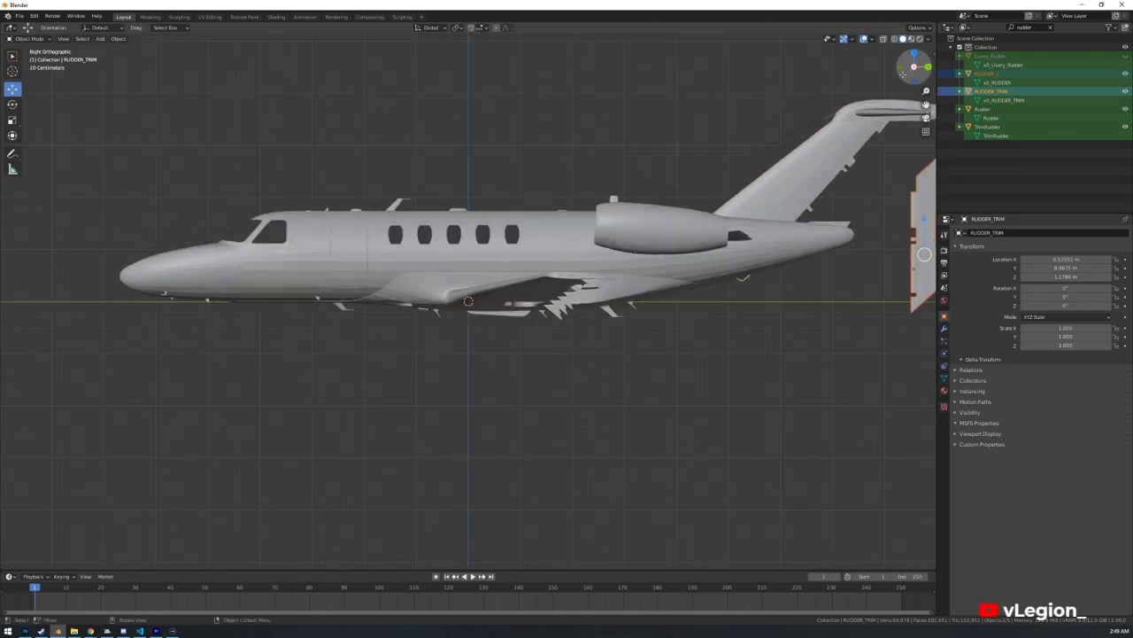
{"action": "scroll", "coordinate": [720, 191], "scroll_direction": "down", "scroll_amount": 2}
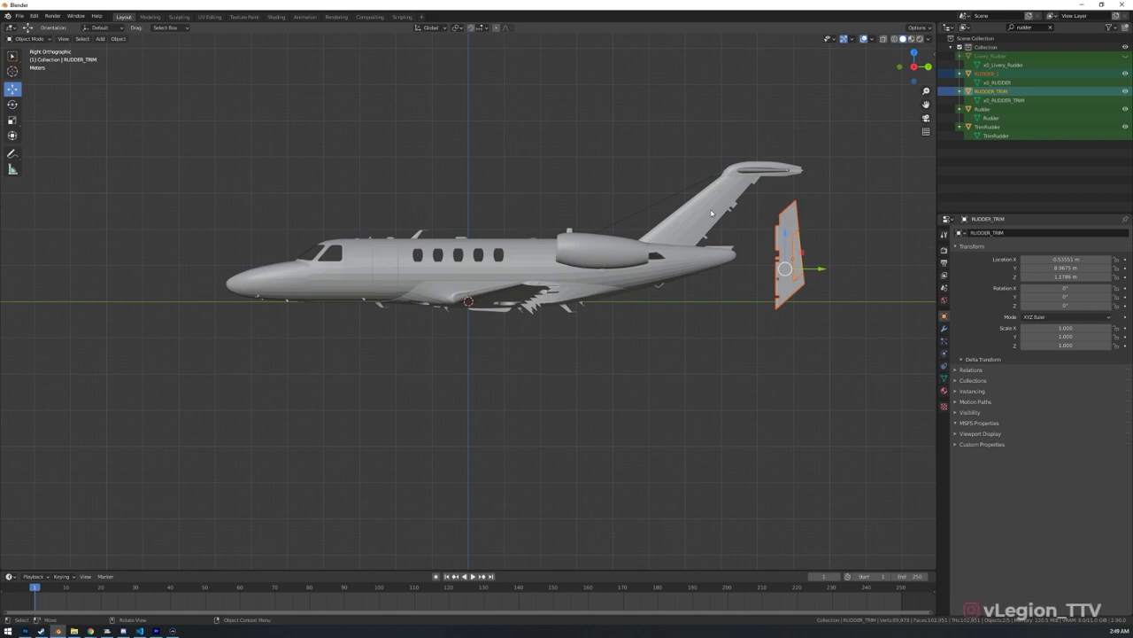
{"action": "key", "text": "r"}
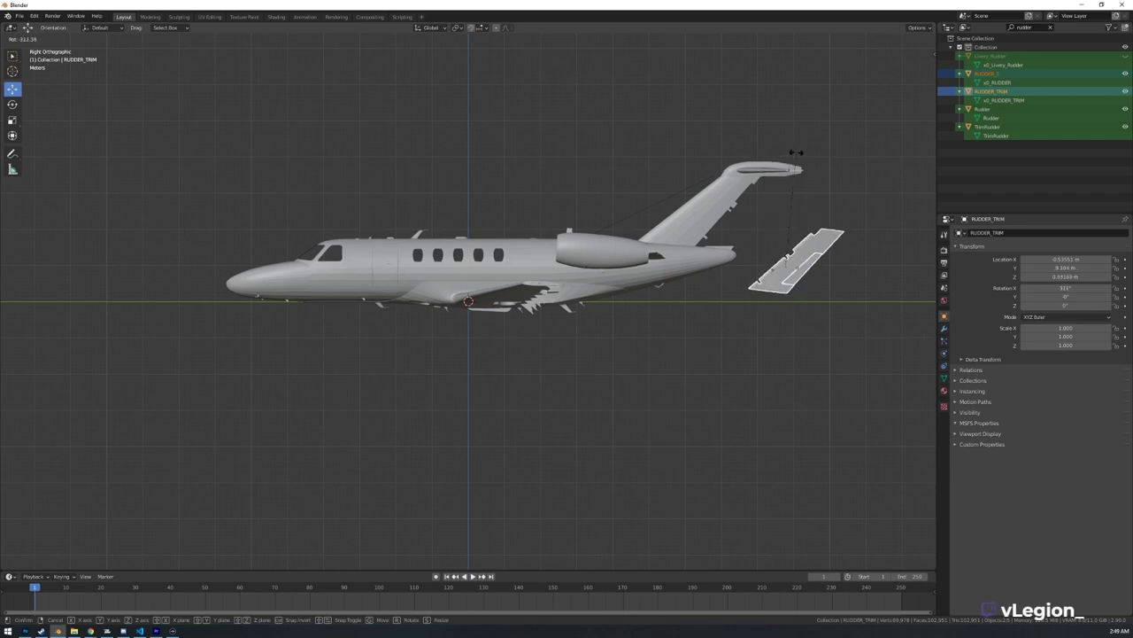
{"action": "left_click", "coordinate": [780, 154]}
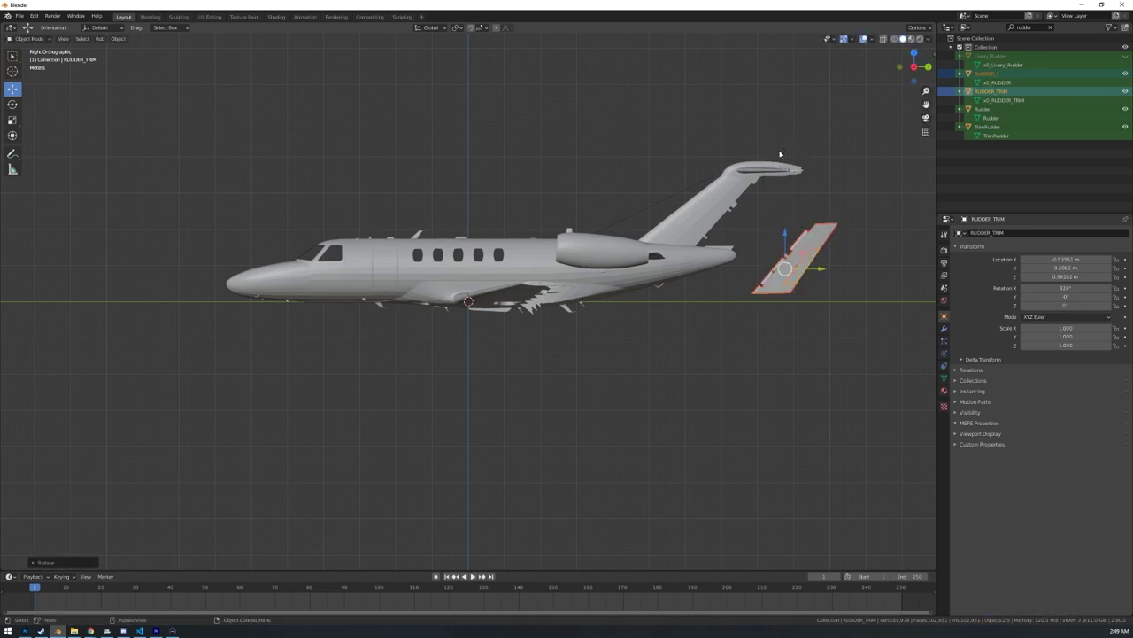
- Raise the rudder and its trim tab along Z and slide them forward along Y into the gap behind the tail fin
{"action": "key", "text": "g"}
{"action": "key", "text": "z"}
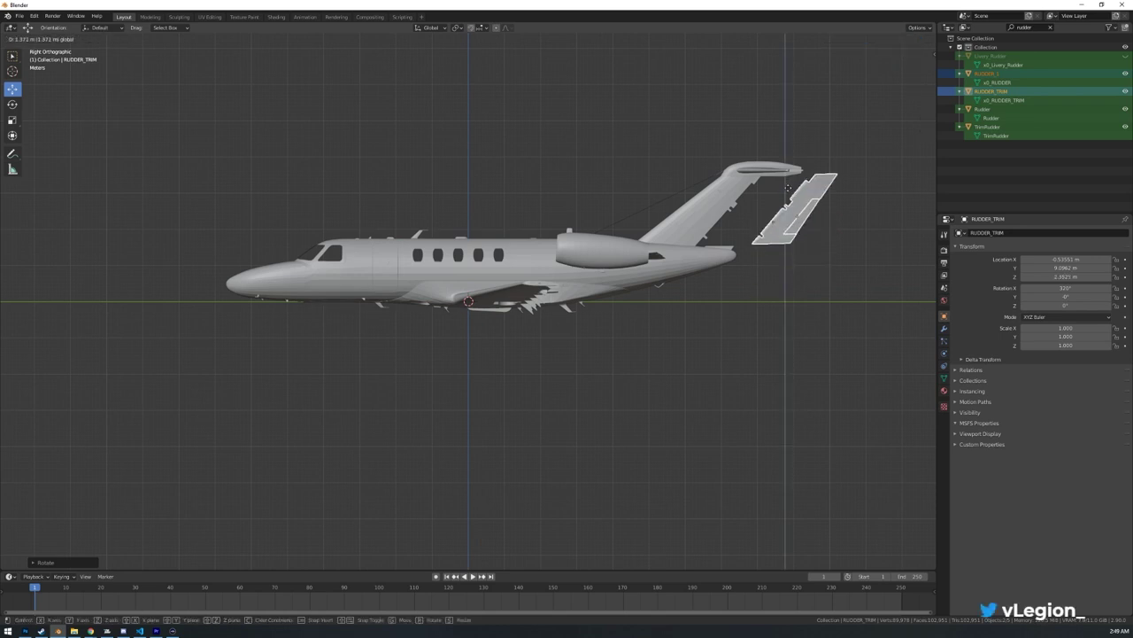
{"action": "left_click", "coordinate": [799, 219]}
{"action": "left_click_drag", "start_coordinate": [816, 230], "coordinate": [746, 221]}
{"action": "key", "text": "g"}
{"action": "key", "text": "z"}
{"action": "left_click", "coordinate": [747, 209]}
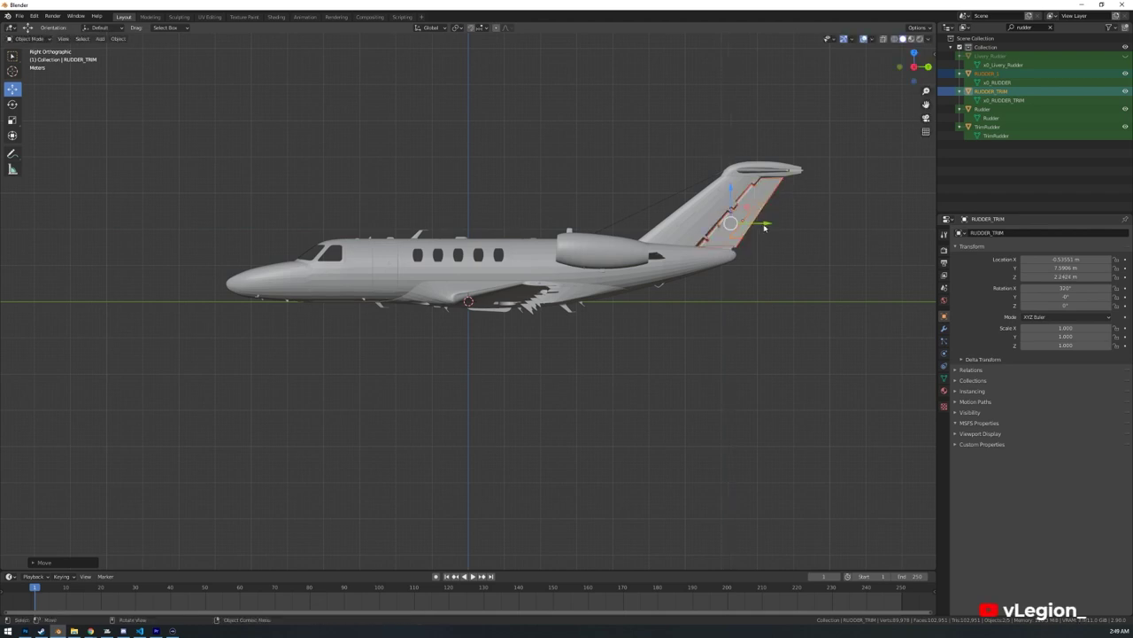
{"action": "left_click_drag", "start_coordinate": [766, 224], "coordinate": [769, 225]}
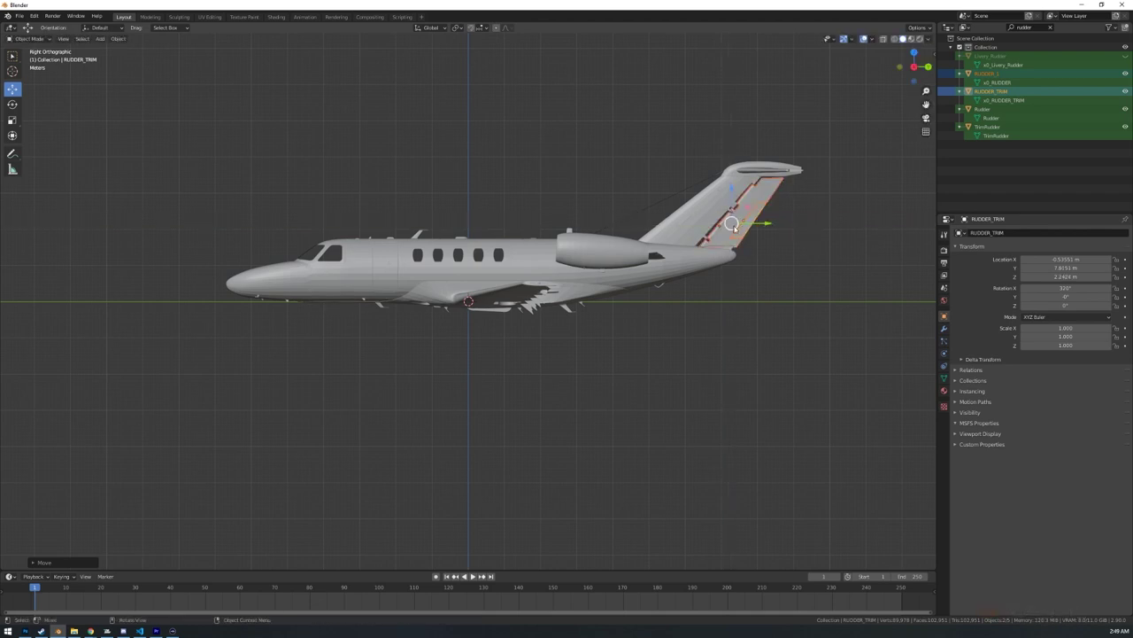
- Fine-tune the rudder assembly's rotation and Y position to follow the rear edge of the tail fin
{"action": "key", "text": "r"}
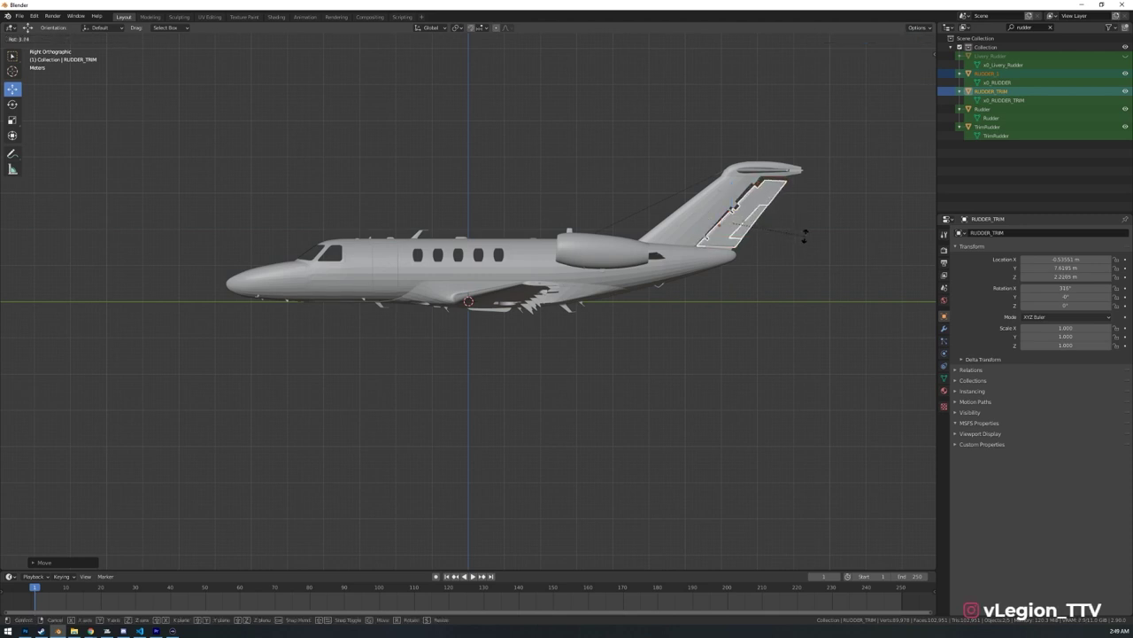
{"action": "left_click", "coordinate": [804, 232]}
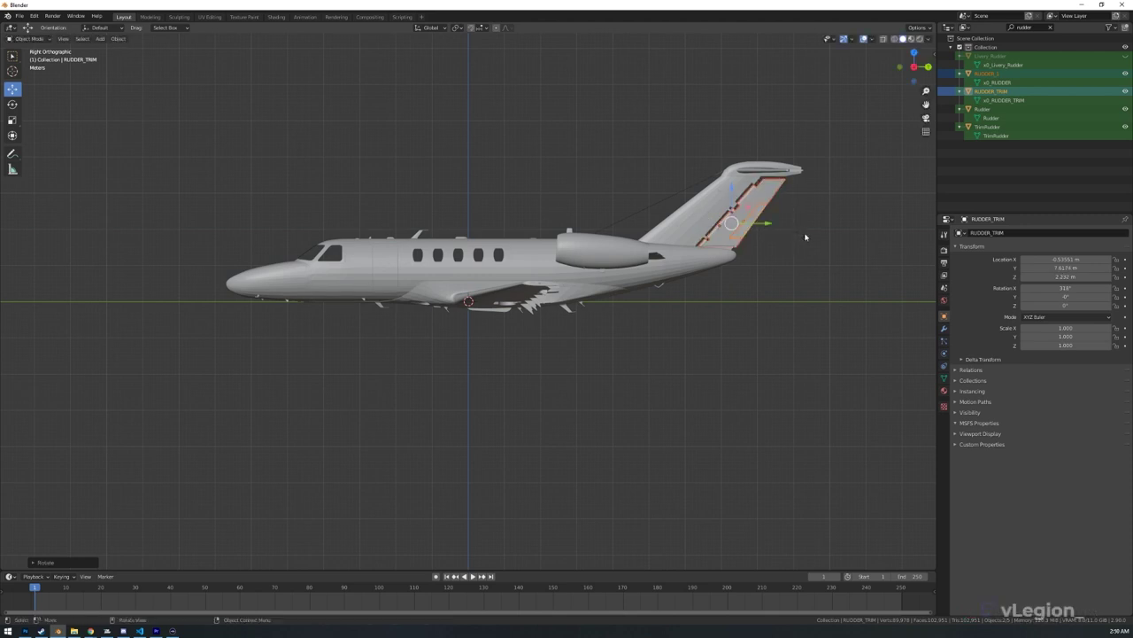
{"action": "mouse_move", "coordinate": [759, 225]}
{"action": "left_mouse_down"}
{"action": "mouse_move", "coordinate": [733, 202]}
{"action": "mouse_move", "coordinate": [766, 224]}
{"action": "left_mouse_up"}
- Deselect the rudder parts and check their sideways alignment with the tail fin in the back orthographic view
{"action": "left_click", "coordinate": [635, 180]}
{"action": "middle_click_drag", "start_coordinate": [635, 180], "coordinate": [594, 200]}
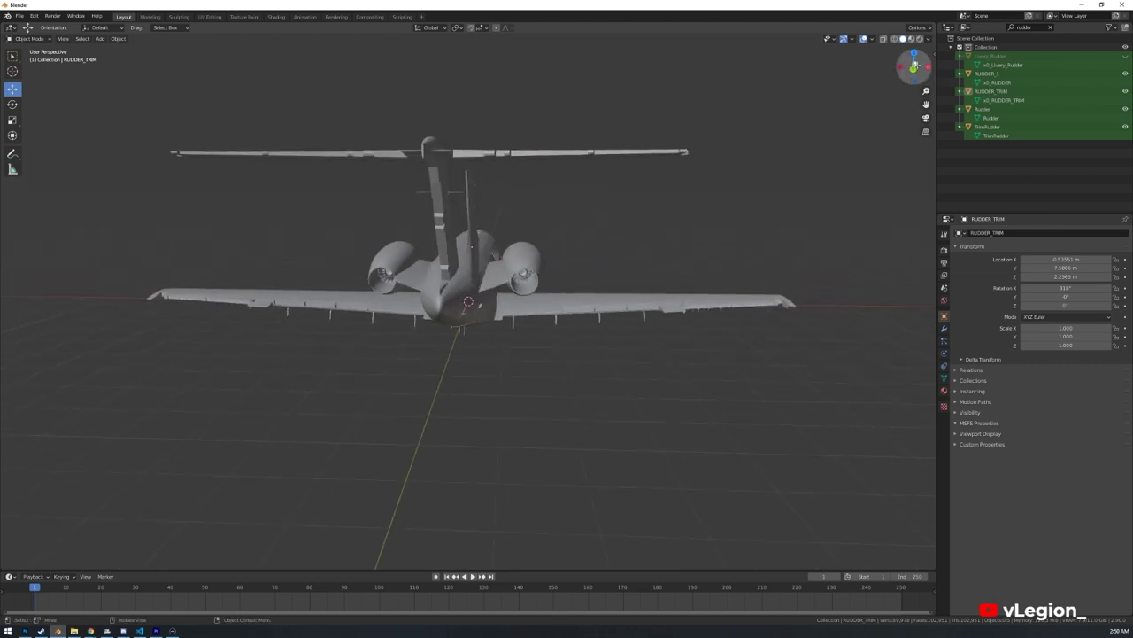
{"action": "left_click_drag", "start_coordinate": [910, 62], "coordinate": [906, 71]}
{"action": "left_click", "coordinate": [913, 67]}
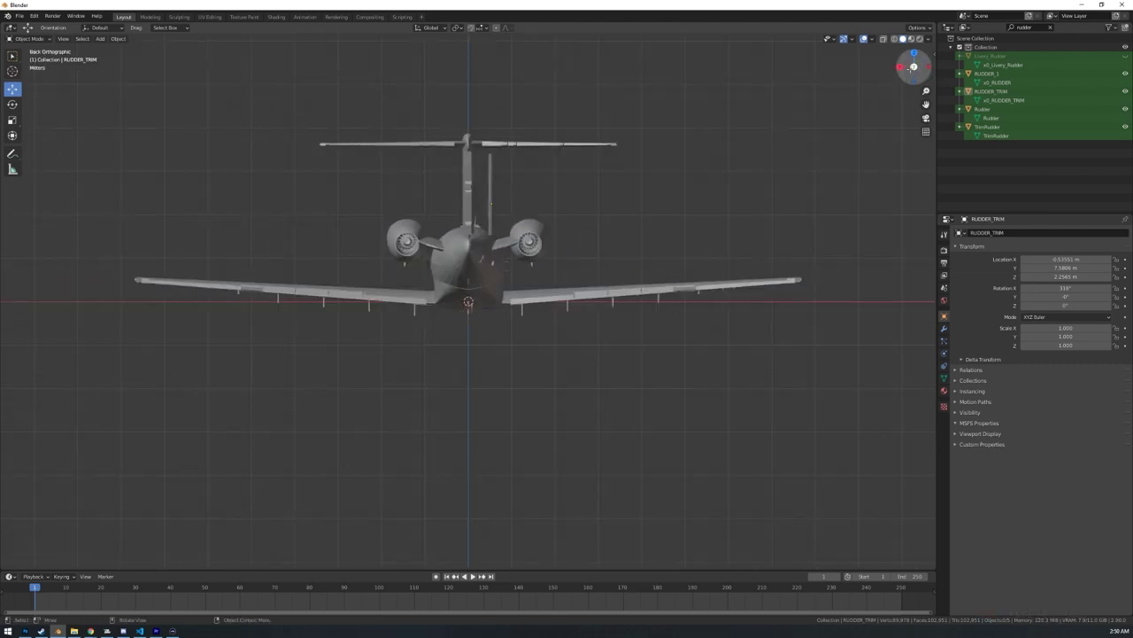
- Select RUDDER_1 and RUDDER_TRIM in the back view and move them along X into line with the tail fin
{"action": "left_click", "coordinate": [489, 174]}
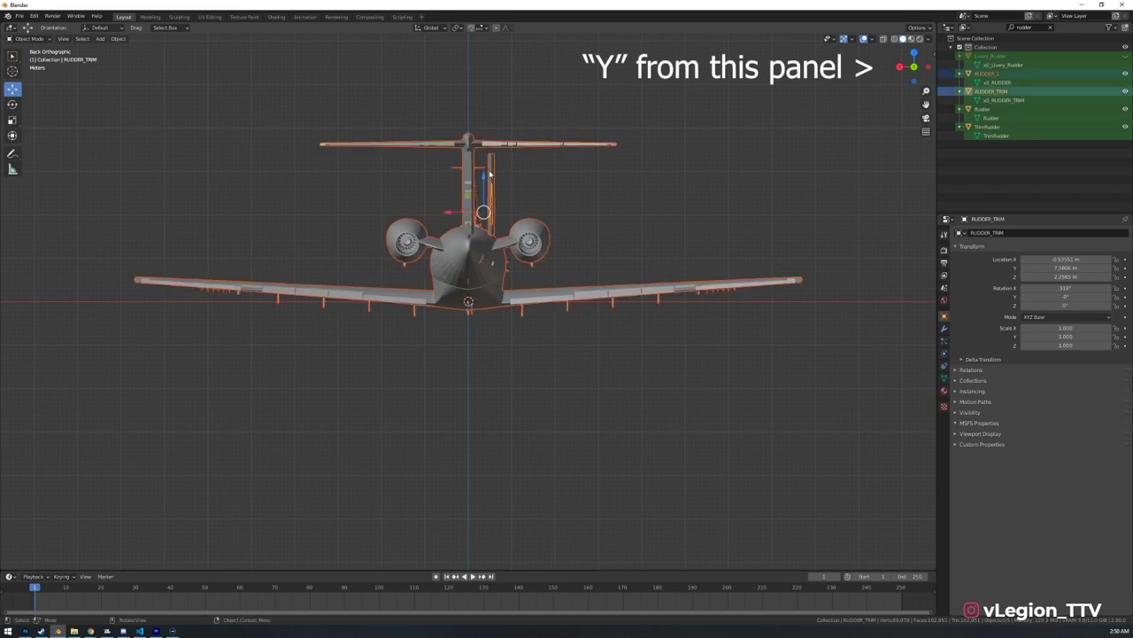
{"action": "left_click", "coordinate": [507, 188]}
{"action": "left_click", "coordinate": [489, 196]}
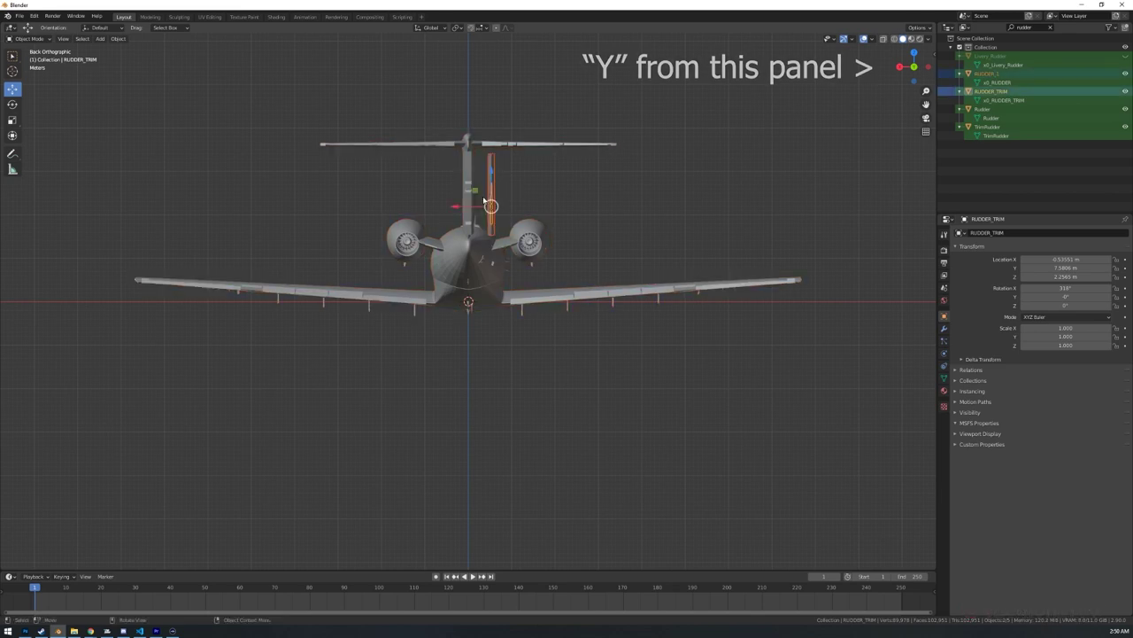
{"action": "key", "text": "g"}
{"action": "key", "text": "x"}
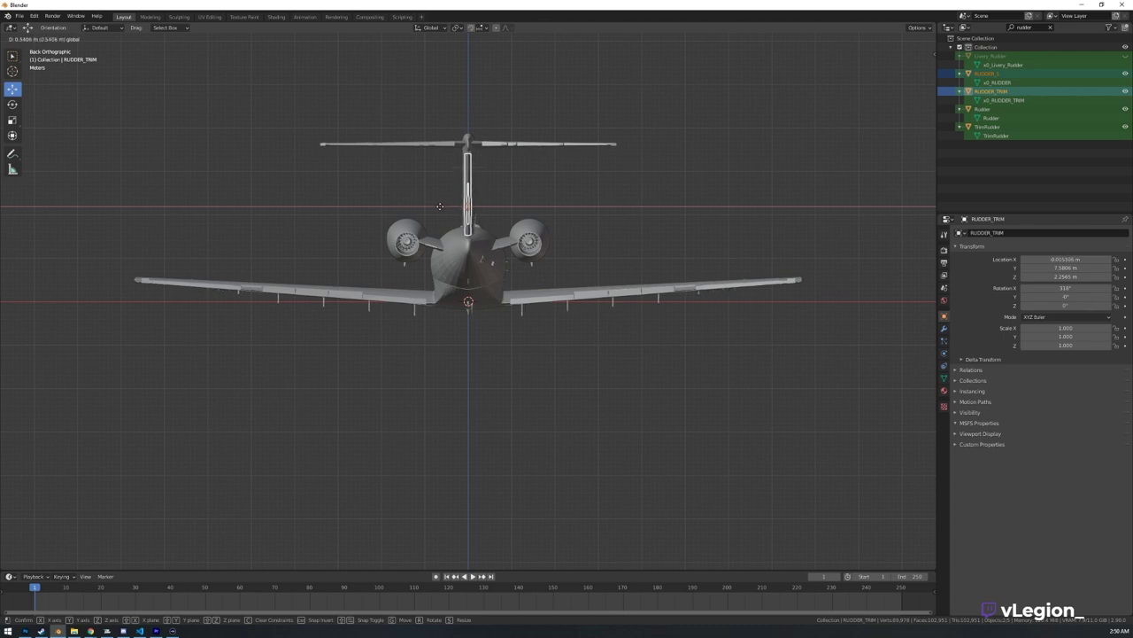
{"action": "key", "text": "Escape"}
{"action": "left_click", "coordinate": [314, 203]}
{"action": "middle_click_drag", "start_coordinate": [318, 203], "coordinate": [410, 217]}
{"action": "scroll", "coordinate": [410, 217], "scroll_direction": "down", "scroll_amount": 2}
{"action": "scroll", "coordinate": [410, 217], "scroll_direction": "down", "scroll_amount": 1}
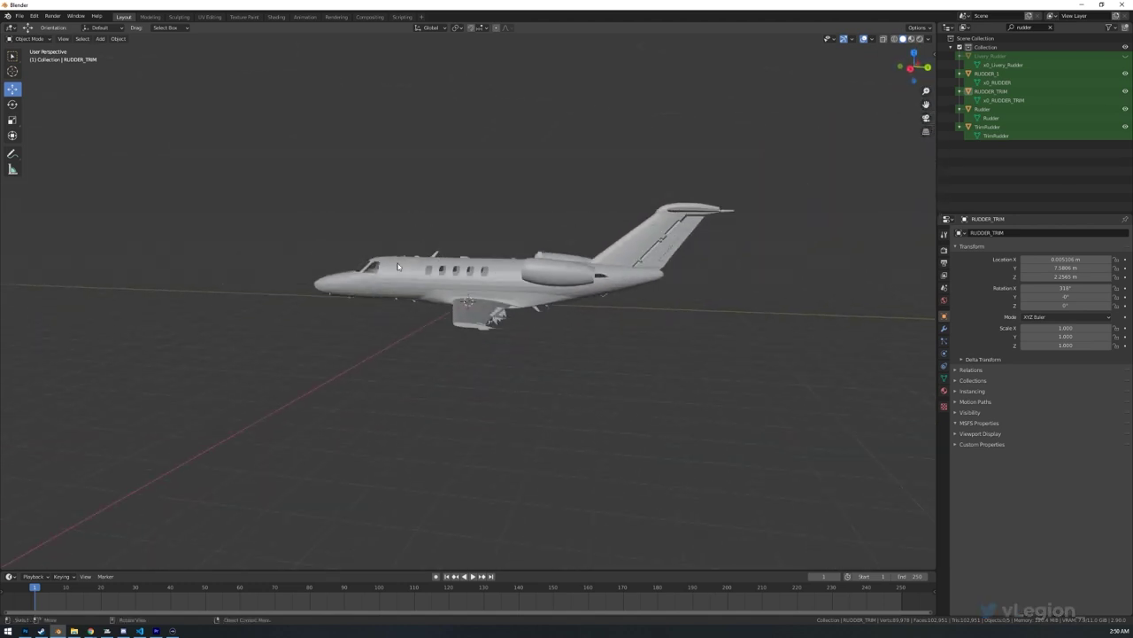
- Select the fuselage, split the 3D viewport into two equal side-by-side areas, and turn one of them into a UV Editor
{"action": "left_click", "coordinate": [364, 287]}
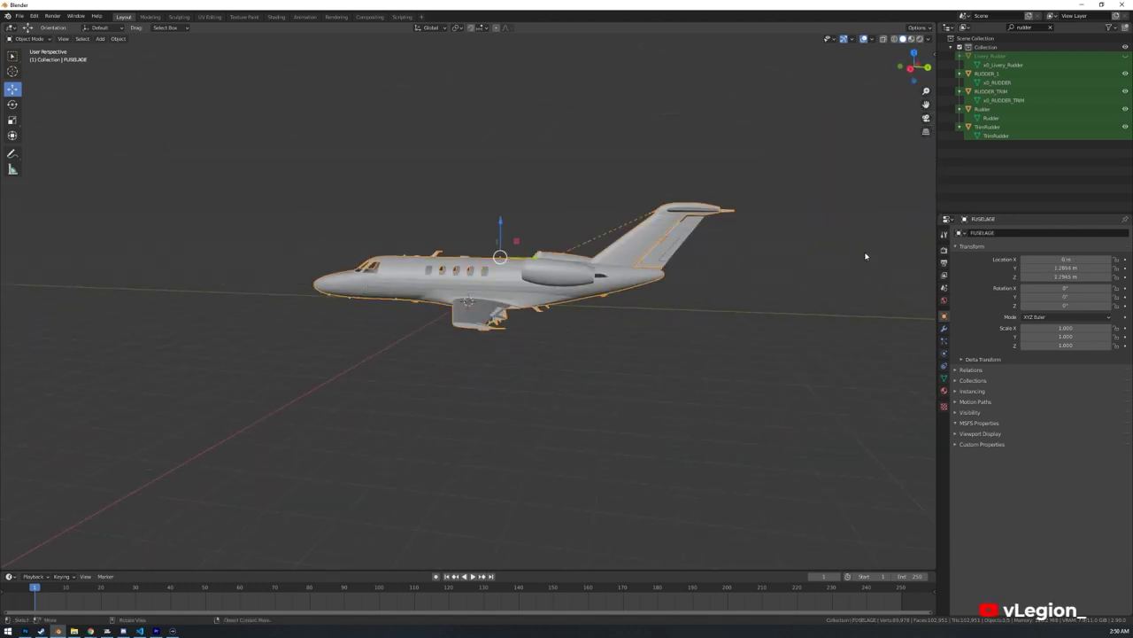
{"action": "left_click", "coordinate": [945, 233]}
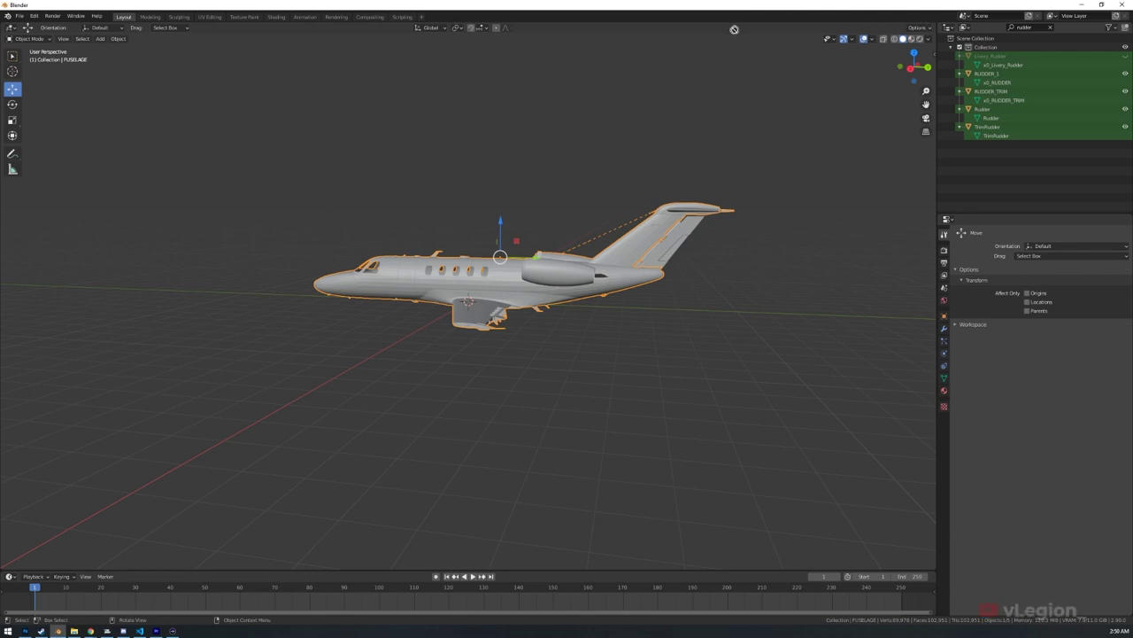
{"action": "left_click_drag", "start_coordinate": [935, 20], "coordinate": [469, 34]}
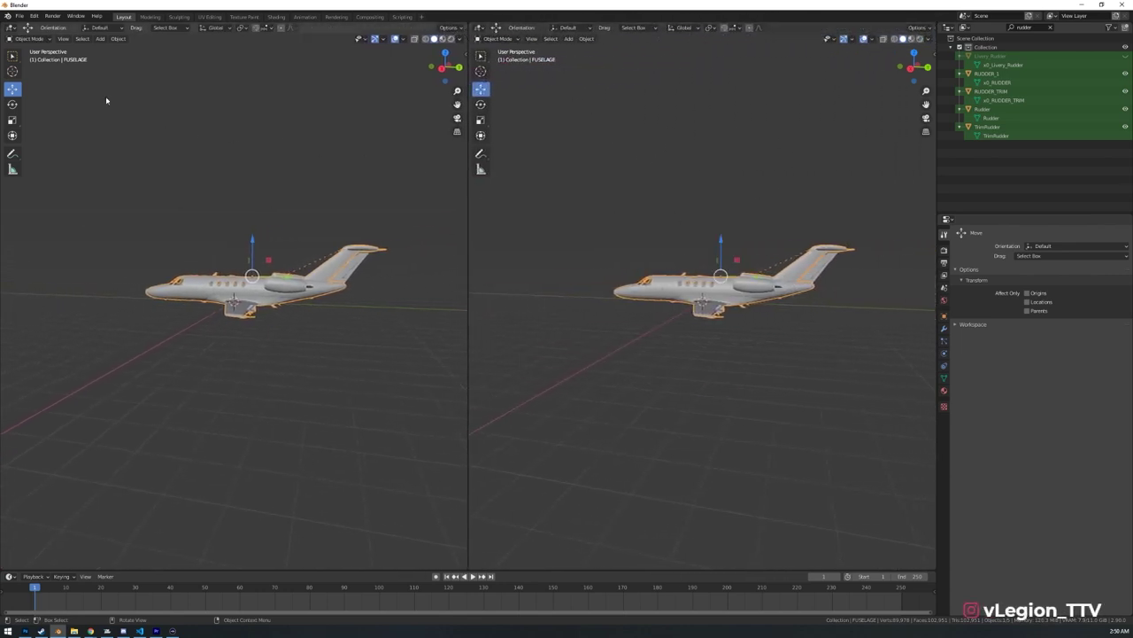
{"action": "left_click", "coordinate": [32, 39]}
{"action": "left_click", "coordinate": [27, 39]}
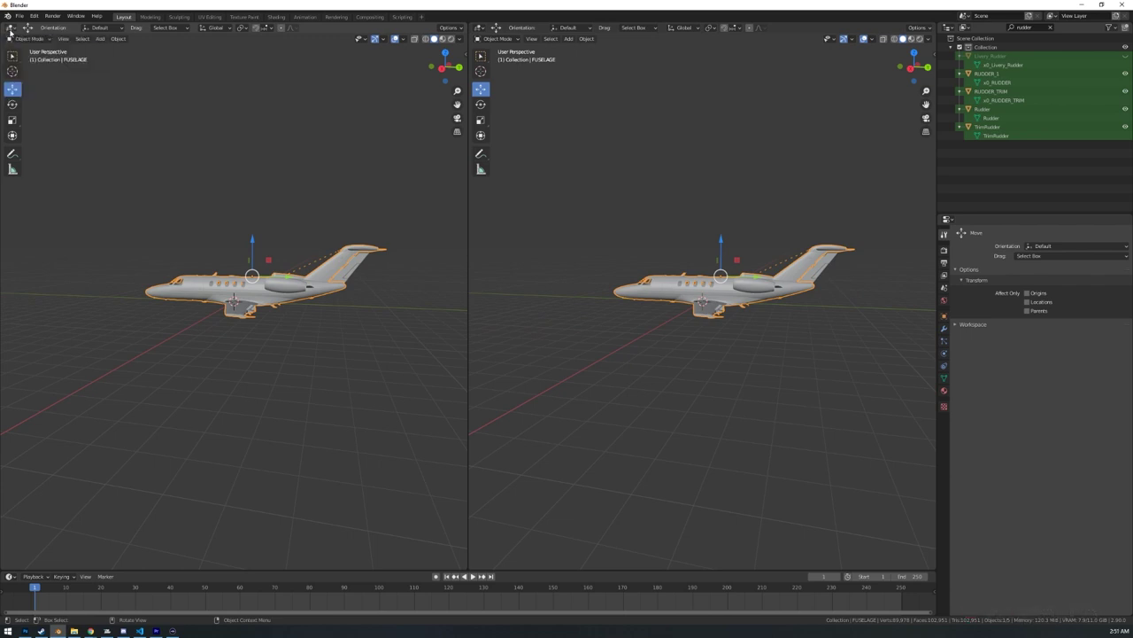
{"action": "left_click", "coordinate": [10, 29]}
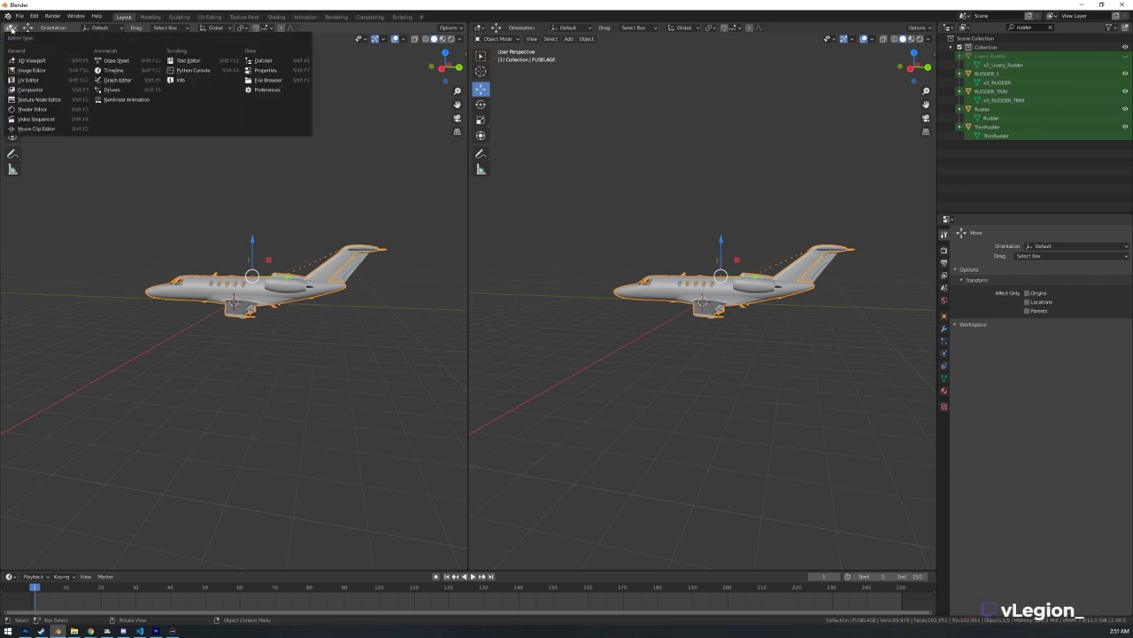
{"action": "left_click", "coordinate": [20, 80]}
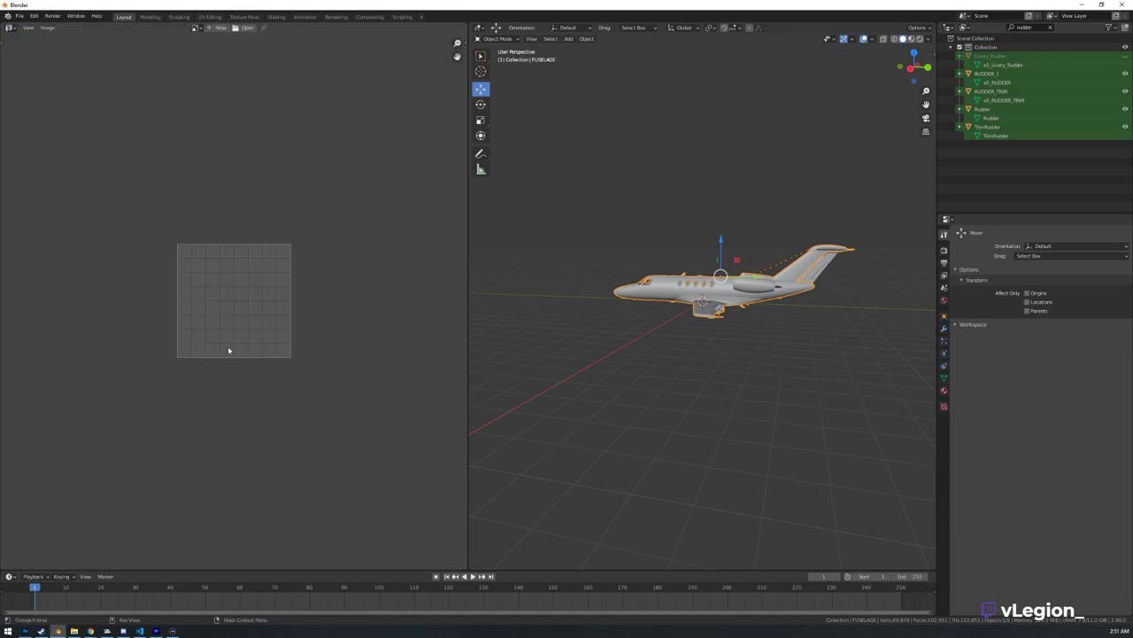
{"action": "scroll", "coordinate": [297, 313], "scroll_direction": "up", "scroll_amount": 5}
{"action": "scroll", "coordinate": [287, 314], "scroll_direction": "down", "scroll_amount": 1}
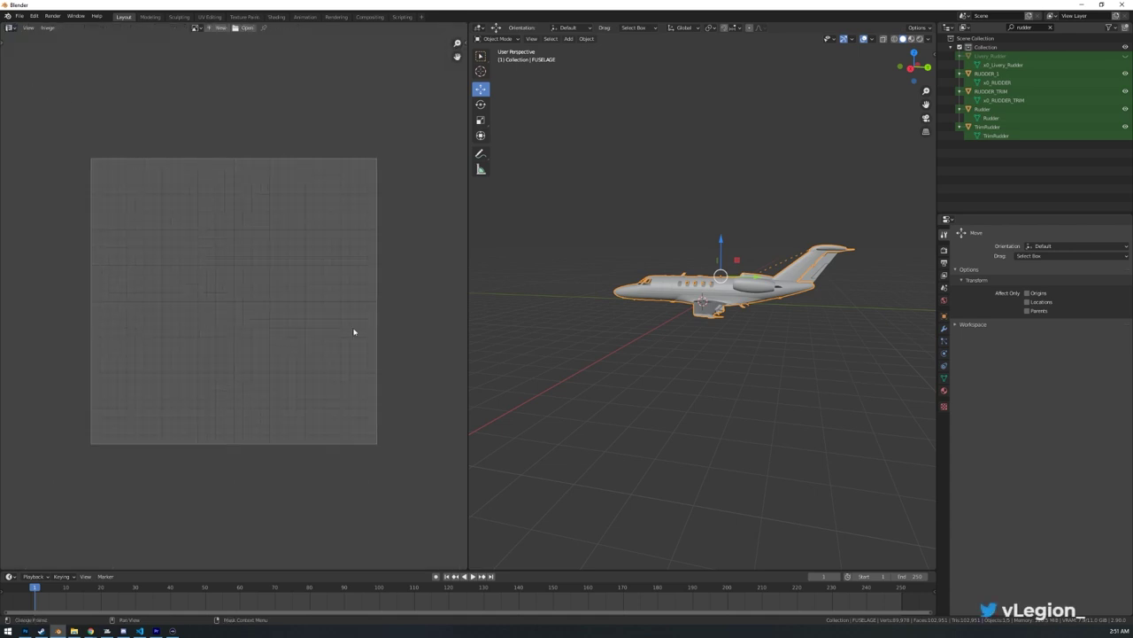
- Switch the fuselage to Edit Mode and clear the rudder filter from the outliner
{"action": "left_click", "coordinate": [658, 307]}
{"action": "left_click", "coordinate": [657, 291]}
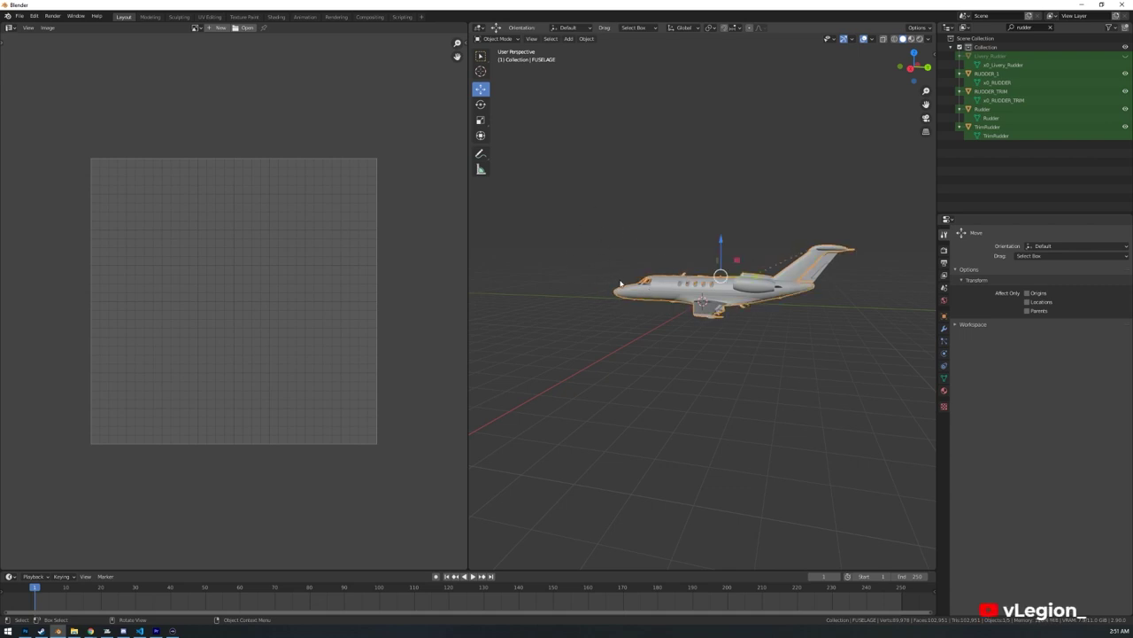
{"action": "key", "text": "Tab"}
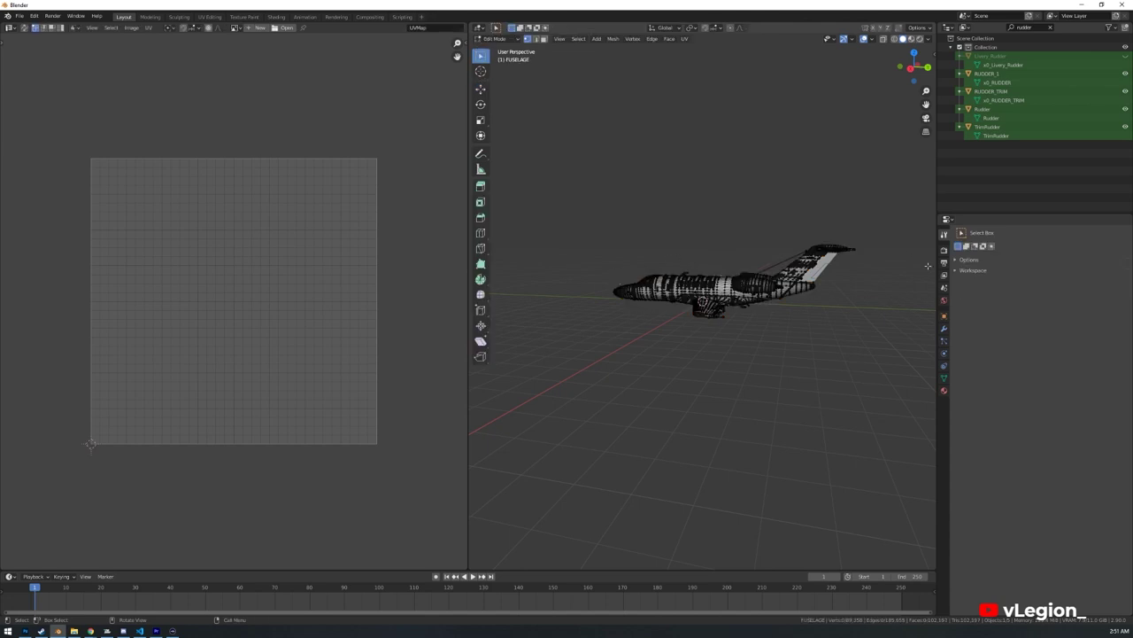
{"action": "left_click", "coordinate": [493, 40]}
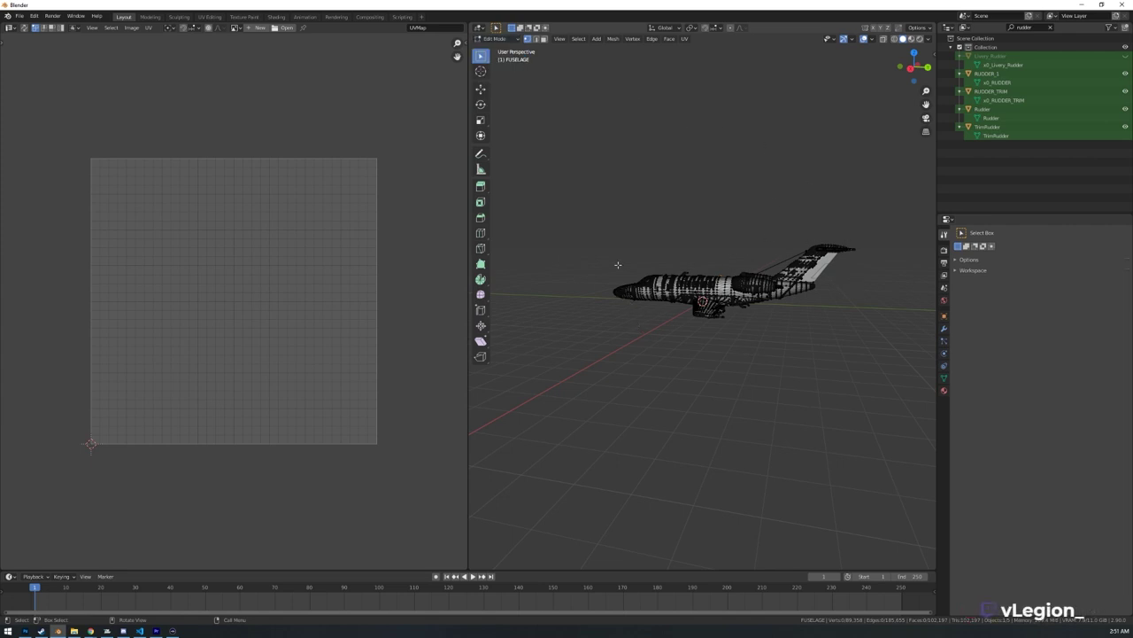
{"action": "left_click", "coordinate": [1036, 27]}
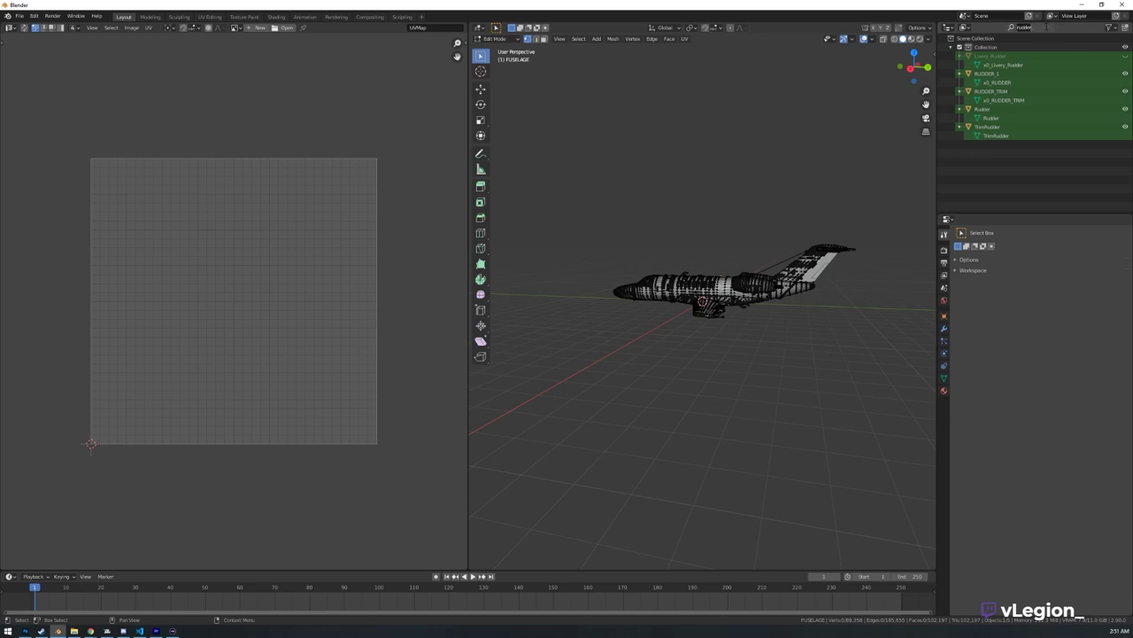
{"action": "key", "text": "ctrl+a"}
{"action": "key", "text": "BackSpace"}
{"action": "key", "text": "Return"}
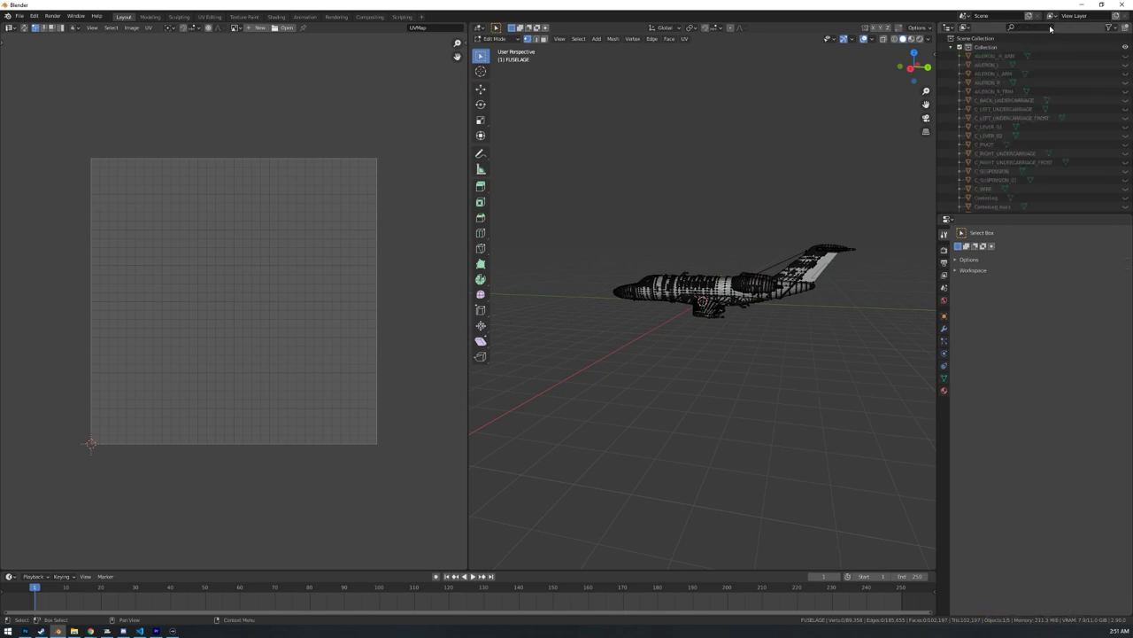
- Expand FUSELAGE in the outliner and select all geometry assigned to its FUSELAGE material
{"action": "scroll", "coordinate": [1020, 137], "scroll_direction": "down", "scroll_amount": 5}
{"action": "left_click", "coordinate": [992, 144]}
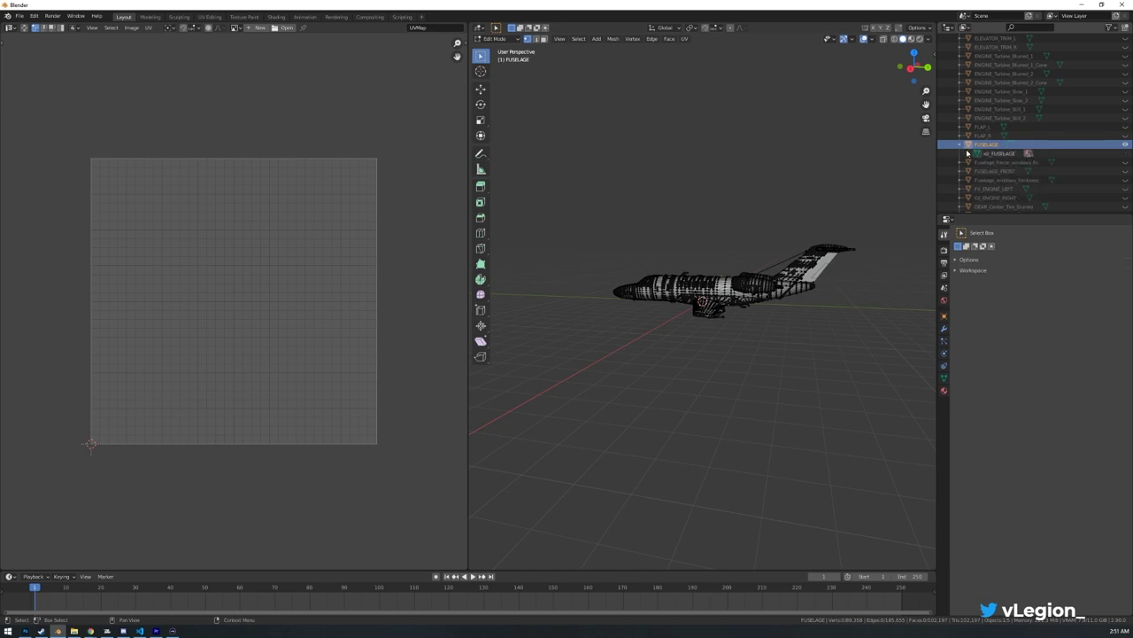
{"action": "left_click", "coordinate": [961, 144], "text": "shift"}
{"action": "scroll", "coordinate": [1007, 157], "scroll_direction": "down", "scroll_amount": 2}
{"action": "left_click", "coordinate": [1004, 127]}
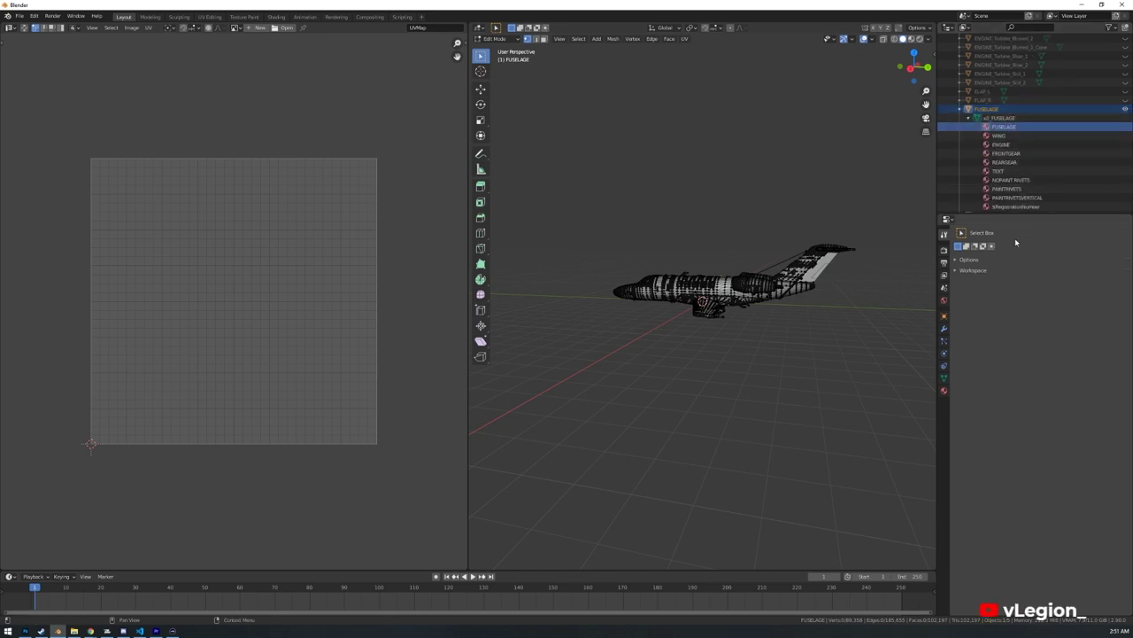
{"action": "left_click", "coordinate": [945, 391]}
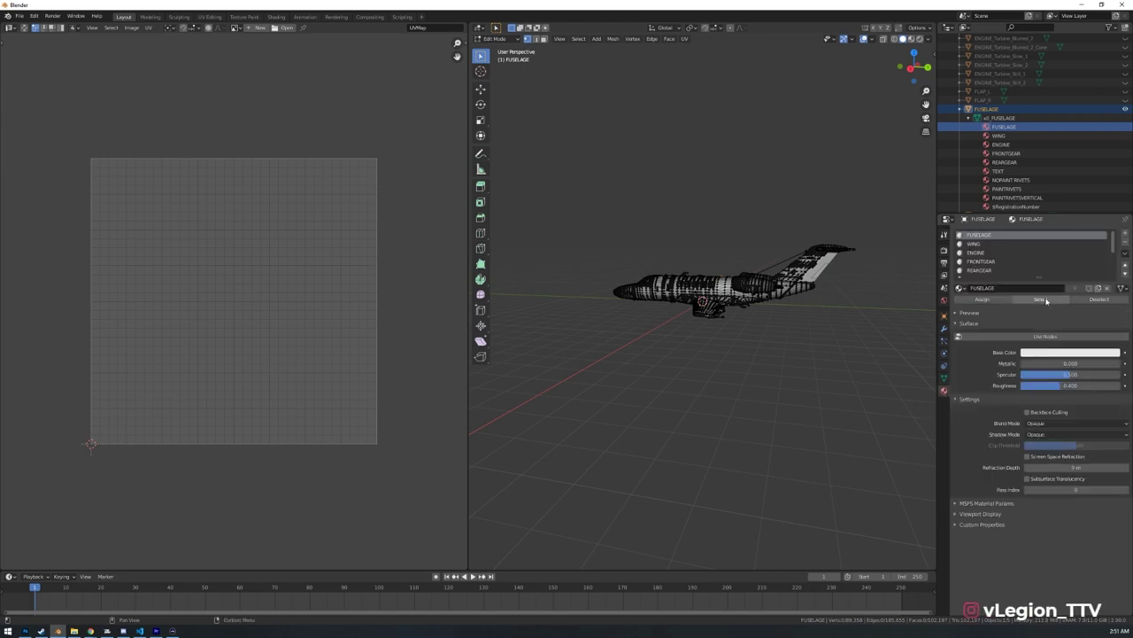
{"action": "left_click", "coordinate": [1042, 300]}
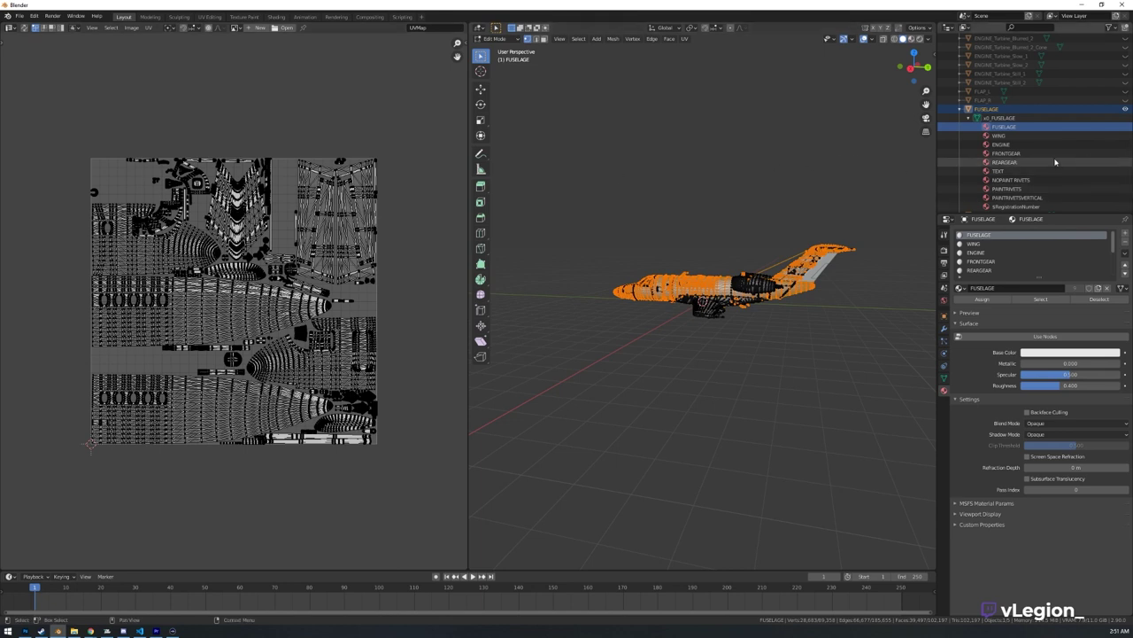
- Locate the rudder objects in the outliner and bring them into Edit Mode with the fuselage, choosing RUDDER_1's FUSELAGE material
{"action": "scroll", "coordinate": [1041, 140], "scroll_direction": "down", "scroll_amount": 10}
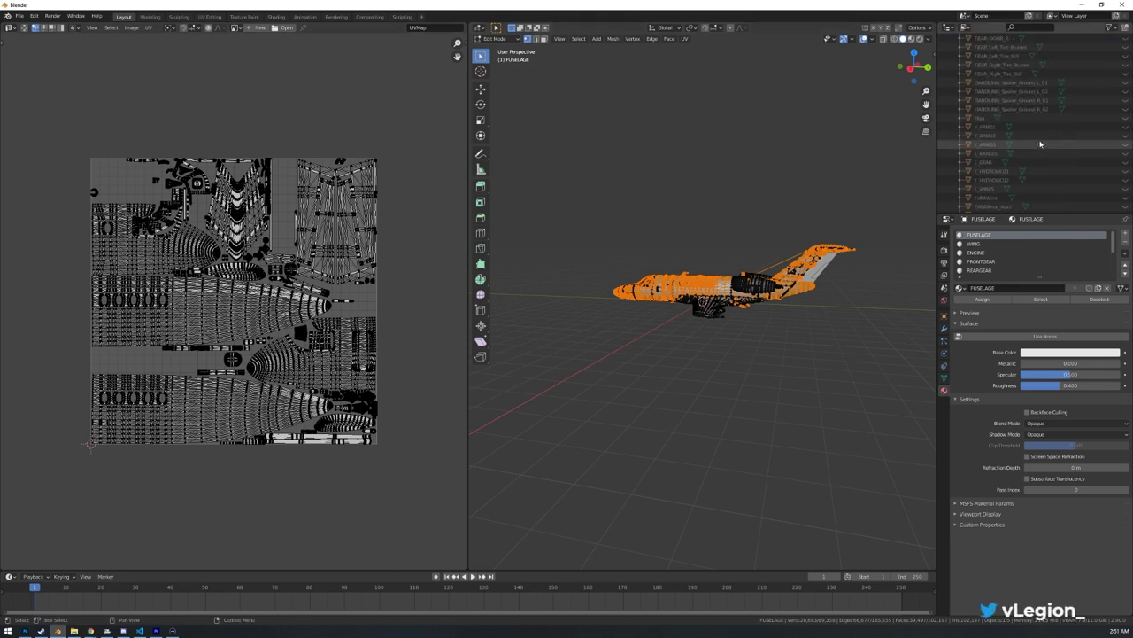
{"action": "scroll", "coordinate": [1038, 141], "scroll_direction": "down", "scroll_amount": 10}
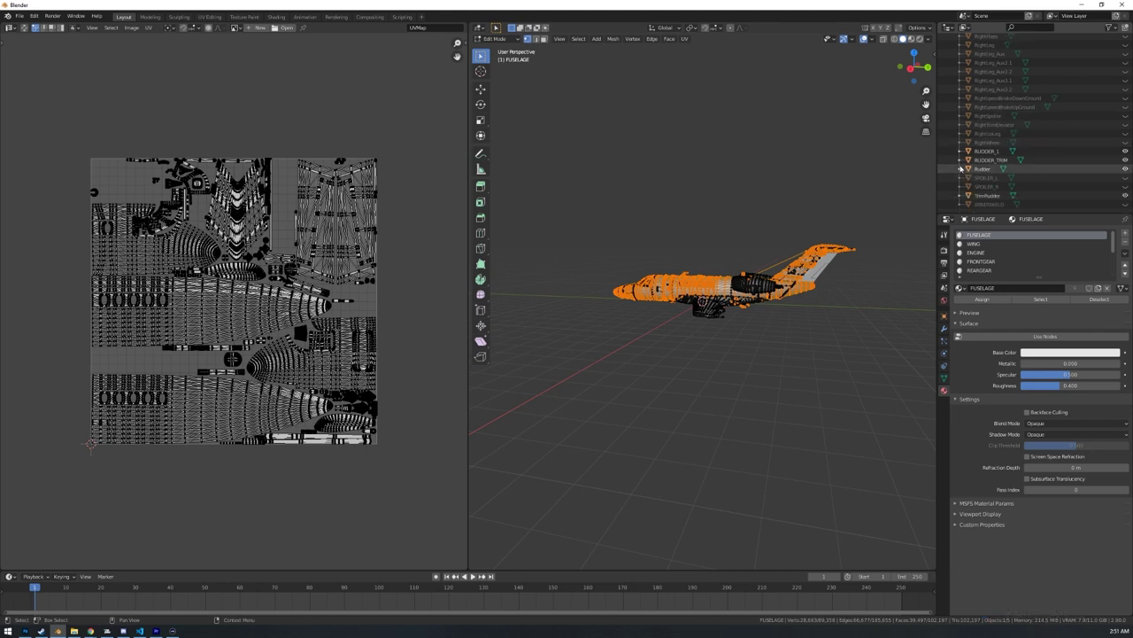
{"action": "left_click", "coordinate": [963, 169]}
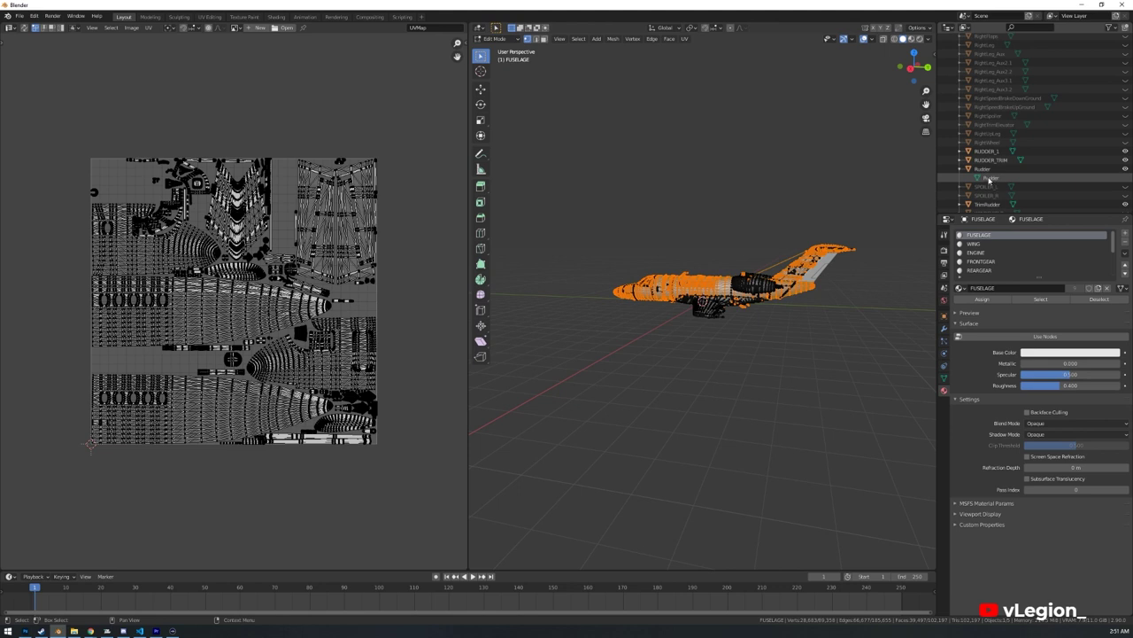
{"action": "left_click", "coordinate": [992, 178]}
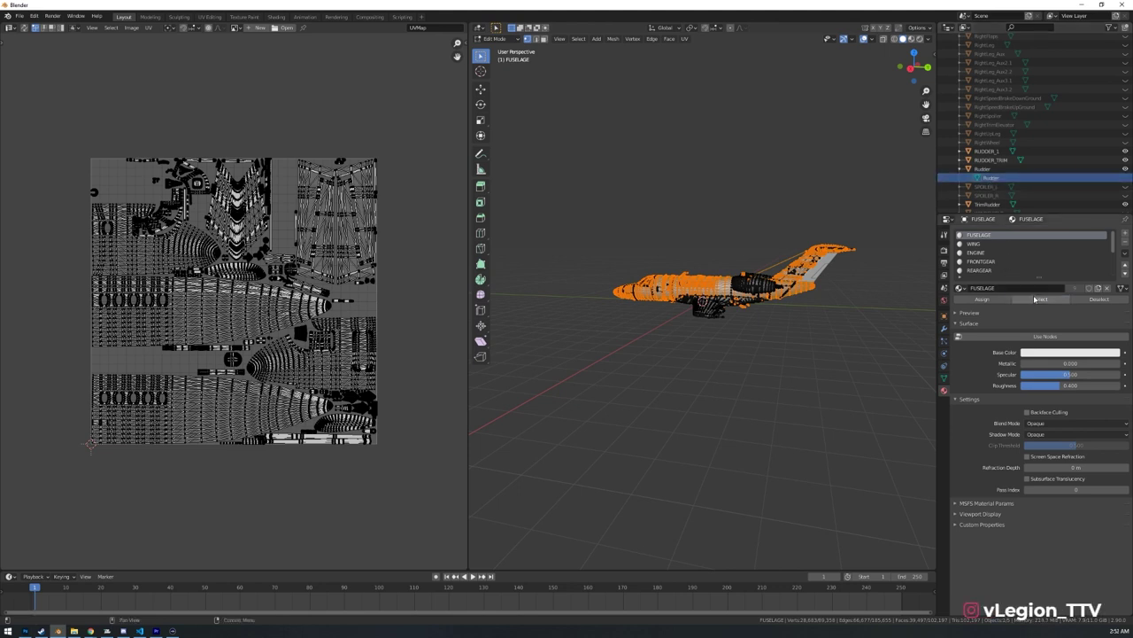
{"action": "left_click", "coordinate": [983, 168]}
{"action": "left_click", "coordinate": [985, 150], "text": "shift"}
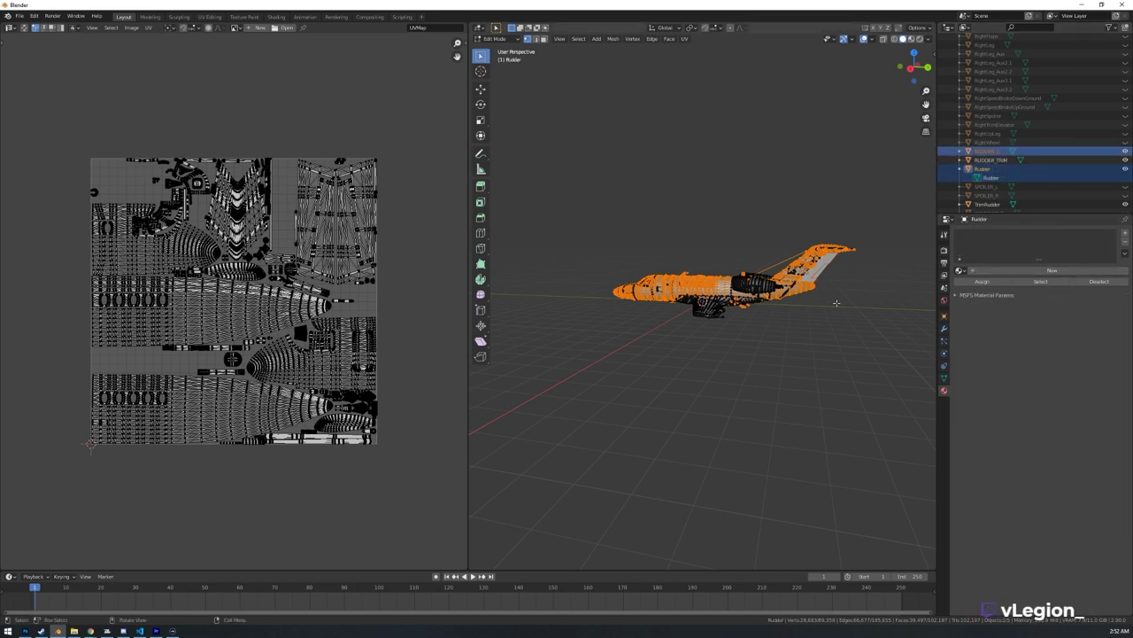
{"action": "left_click", "coordinate": [831, 284]}
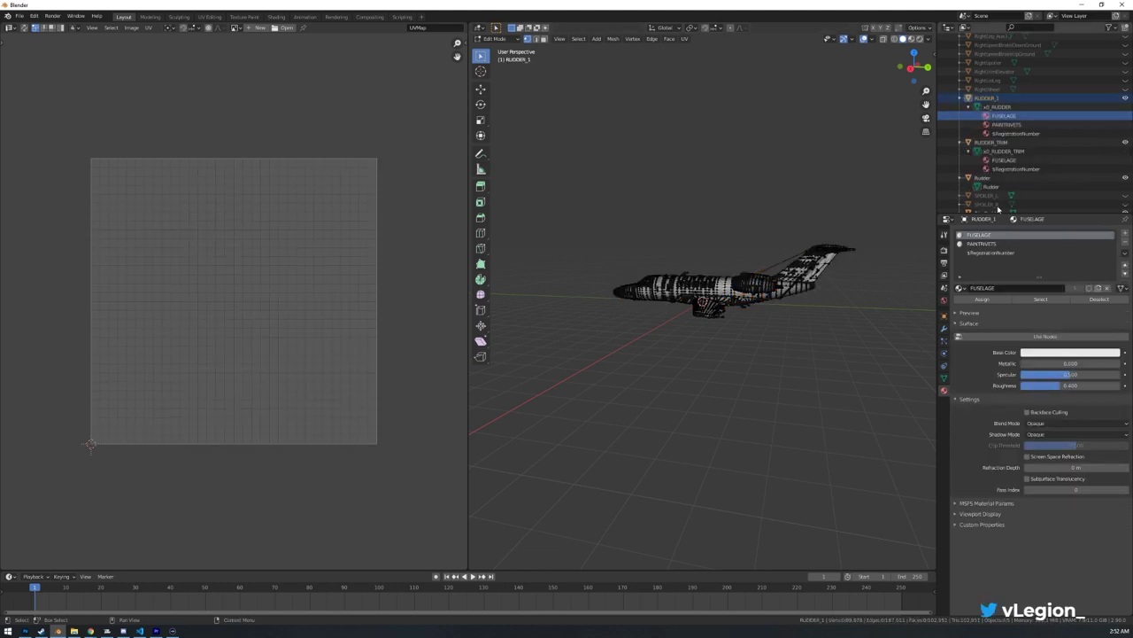
- Select the geometry assigned to RUDDER_1's FUSELAGE material and inspect the combined UV layout
{"action": "left_click", "coordinate": [1040, 299]}
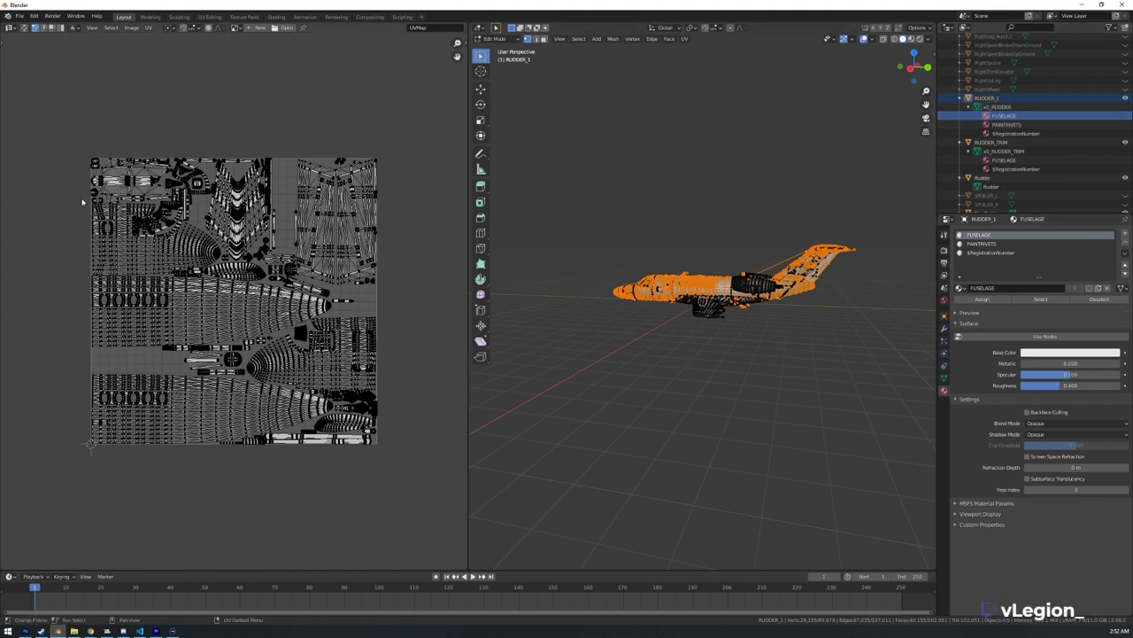
{"action": "scroll", "coordinate": [89, 213], "scroll_direction": "up", "scroll_amount": 4}
{"action": "scroll", "coordinate": [103, 232], "scroll_direction": "down", "scroll_amount": 3}
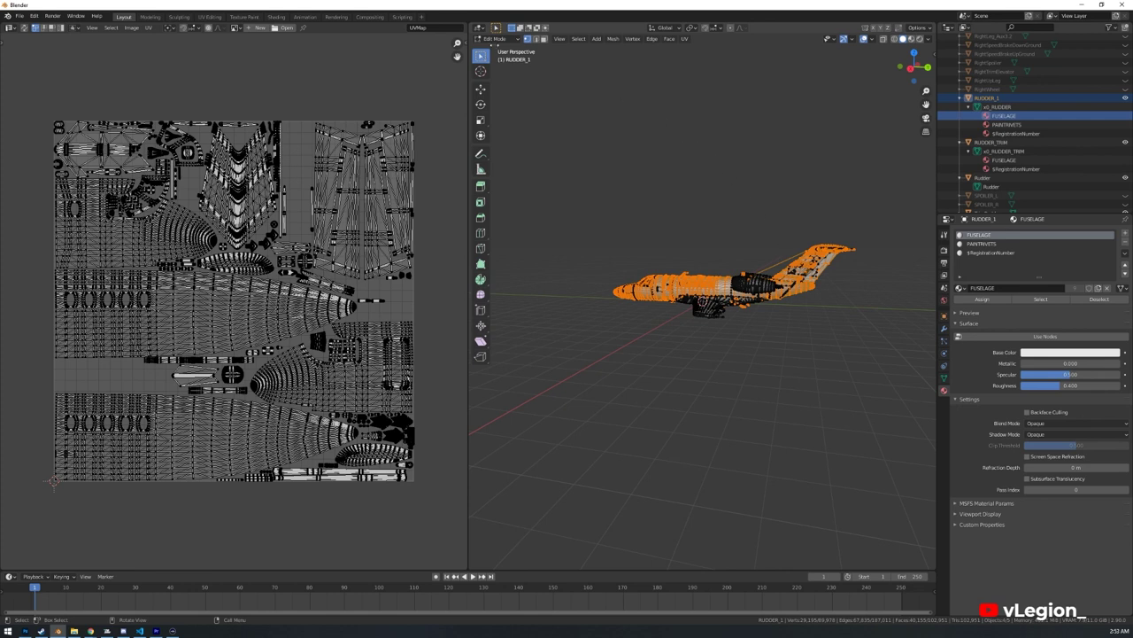
- Switch RUDDER_1 to Texture Paint mode and frame the whole aircraft in the right orthographic view
{"action": "left_click", "coordinate": [501, 39]}
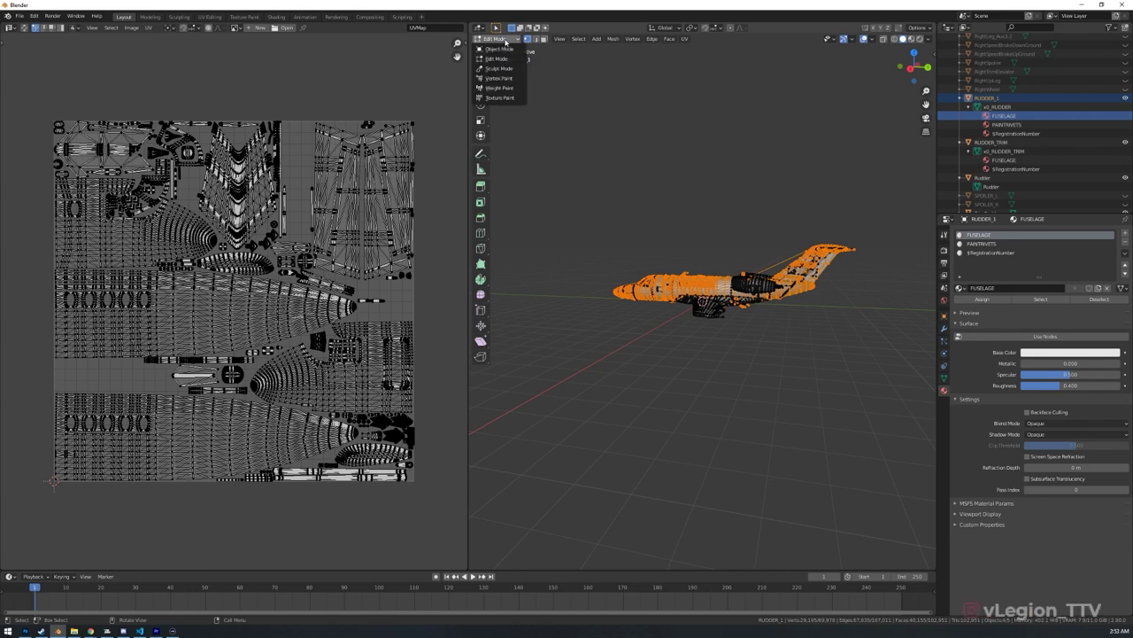
{"action": "left_click", "coordinate": [499, 97]}
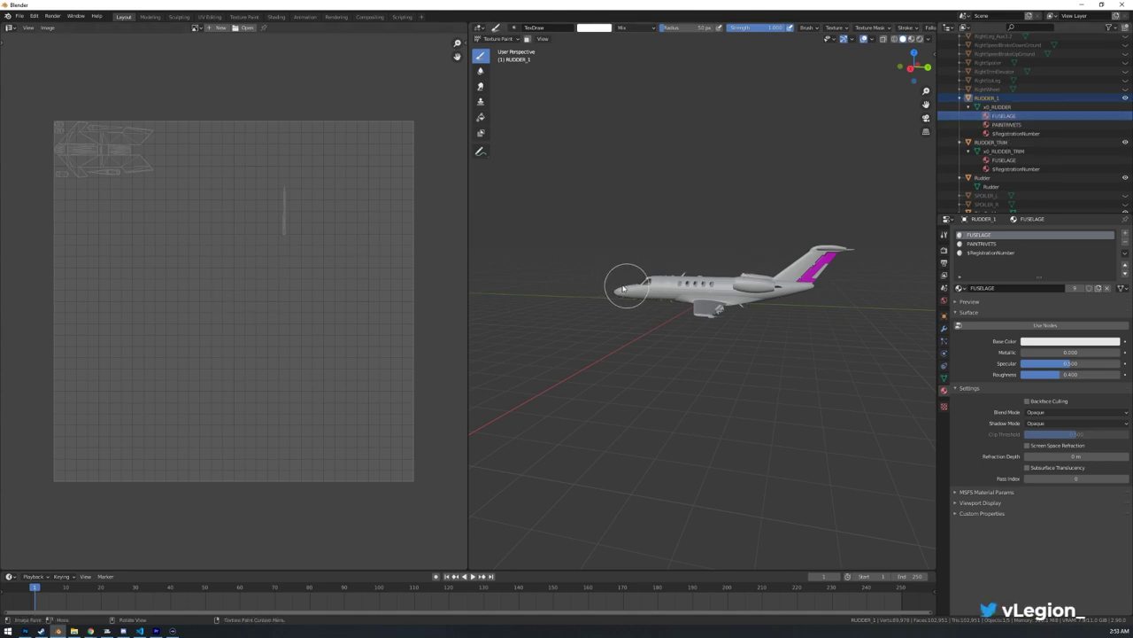
{"action": "left_click", "coordinate": [912, 67]}
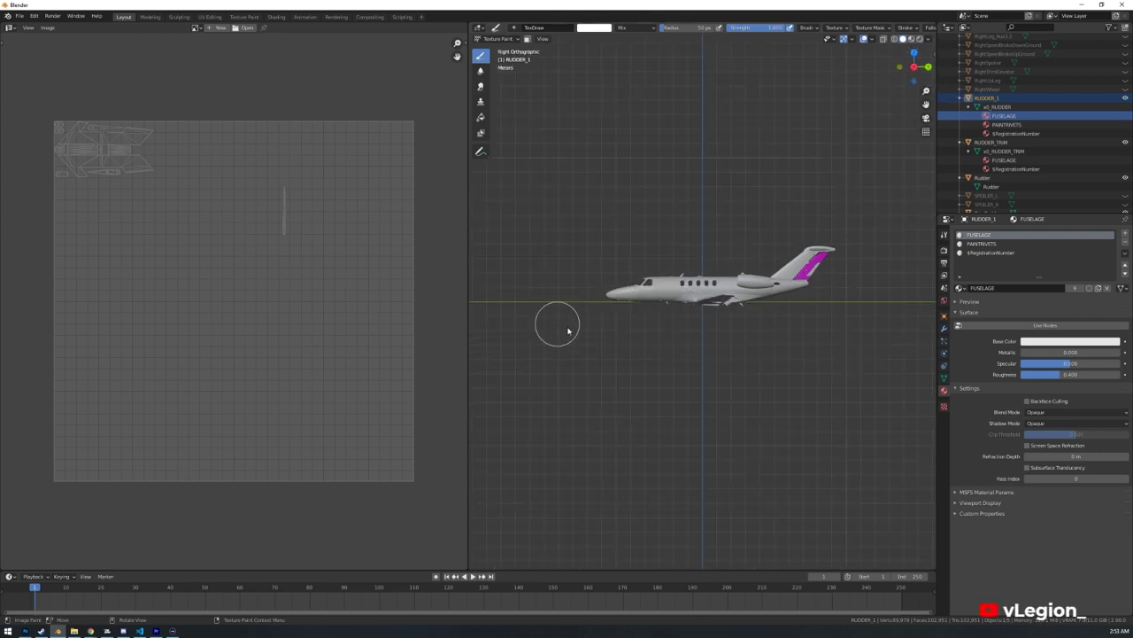
{"action": "scroll", "coordinate": [797, 250], "scroll_direction": "up", "scroll_amount": 3}
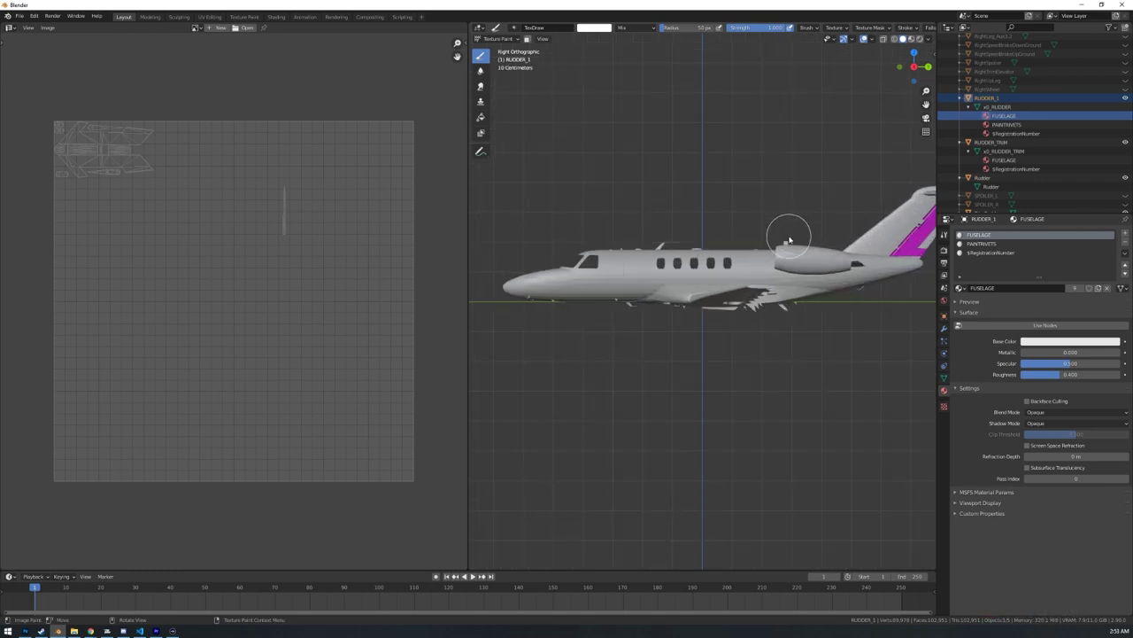
{"action": "scroll", "coordinate": [788, 241], "scroll_direction": "down", "scroll_amount": 2}
{"action": "scroll", "coordinate": [749, 167], "scroll_direction": "up", "scroll_amount": 1}
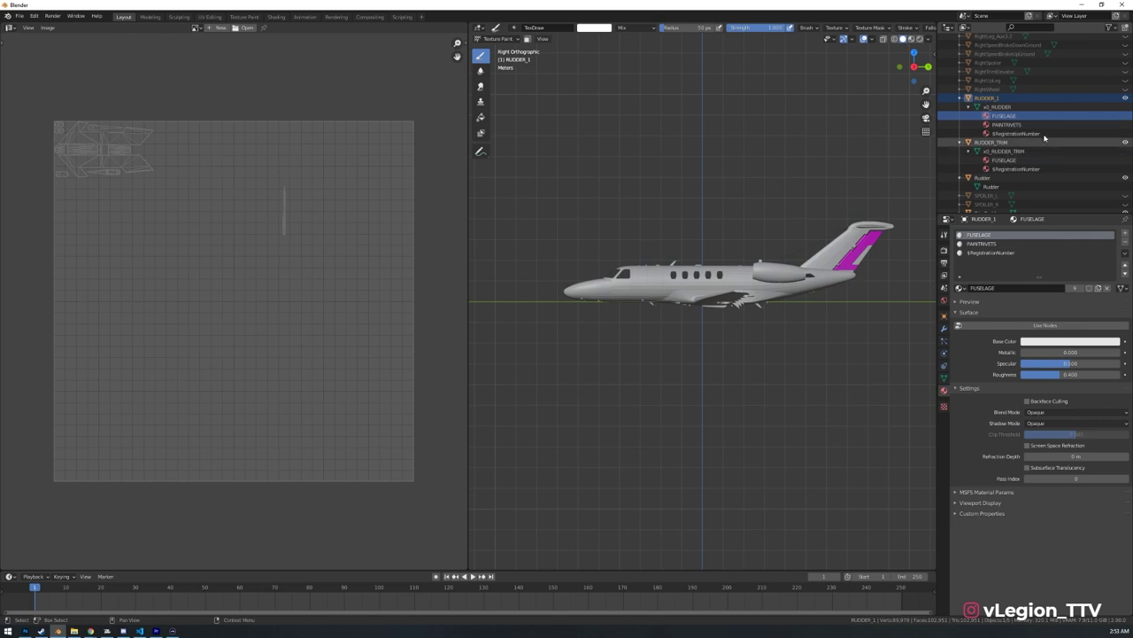
- Leave Texture Paint mode on RUDDER_1, select the FUSELAGE object in the outliner, and switch it to Texture Paint mode
{"action": "scroll", "coordinate": [981, 134], "scroll_direction": "up", "scroll_amount": 4}
{"action": "scroll", "coordinate": [985, 137], "scroll_direction": "up", "scroll_amount": 8}
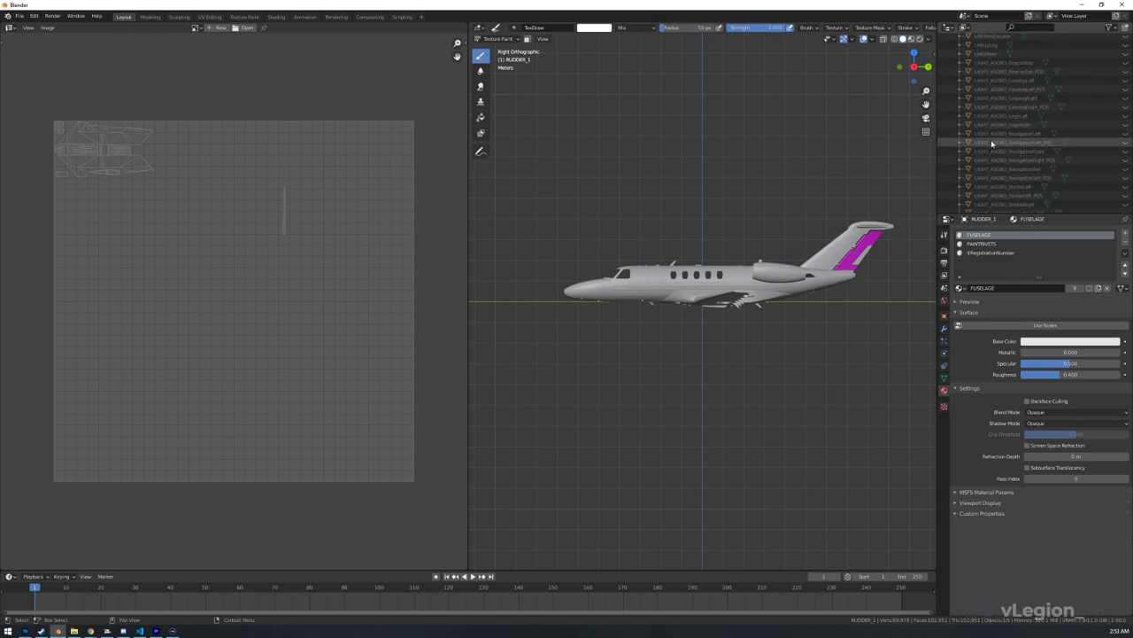
{"action": "scroll", "coordinate": [1003, 142], "scroll_direction": "up", "scroll_amount": 6}
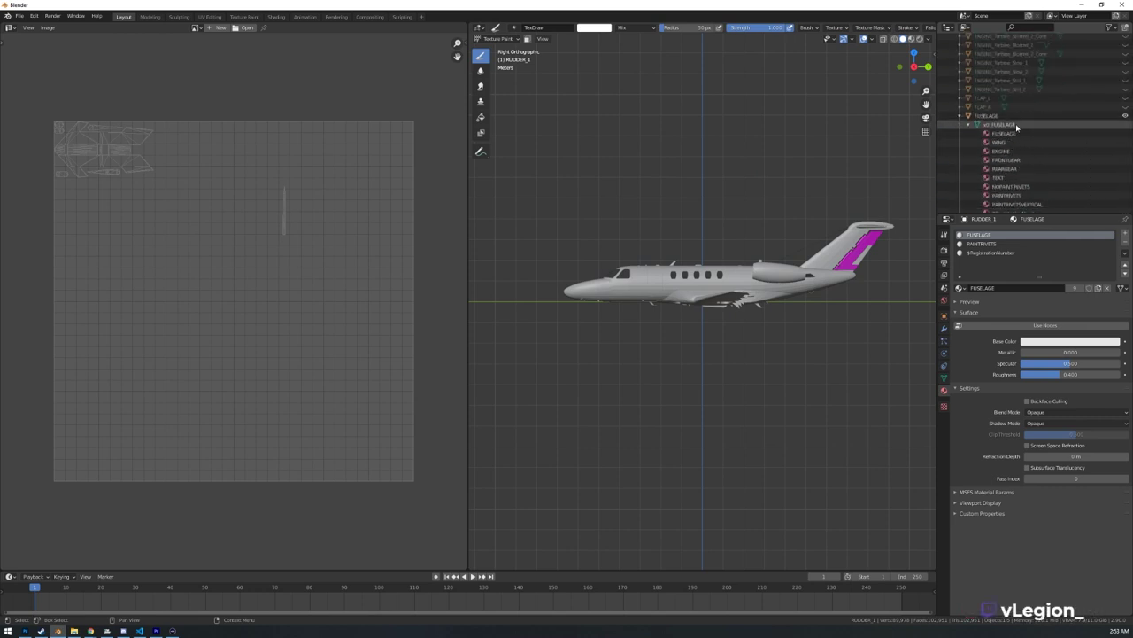
{"action": "left_click", "coordinate": [1005, 134]}
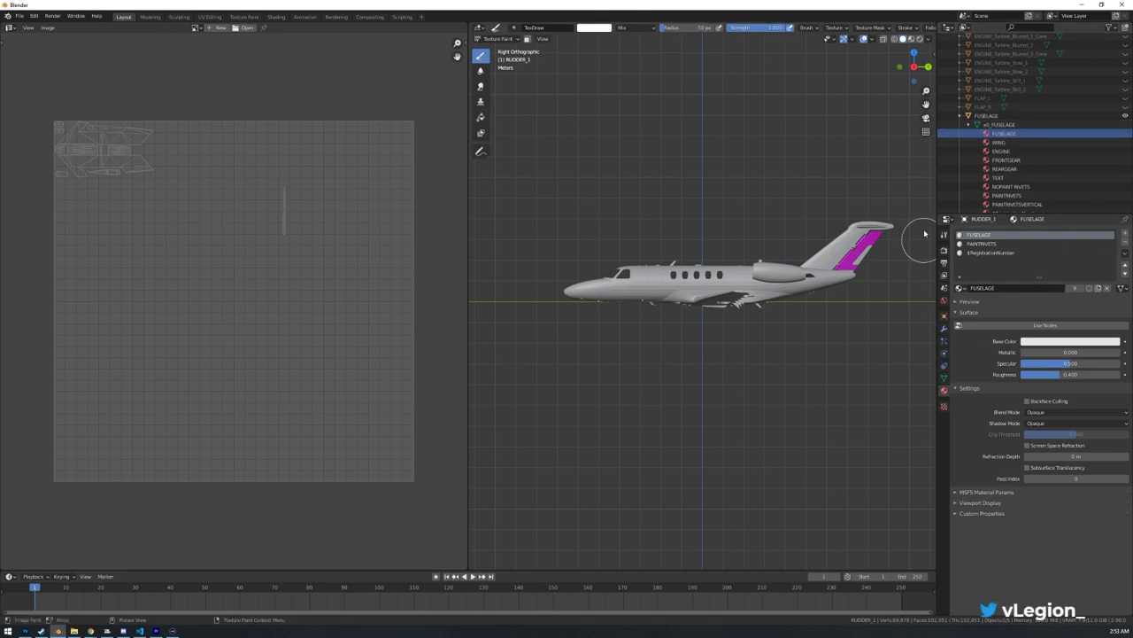
{"action": "left_click", "coordinate": [487, 39]}
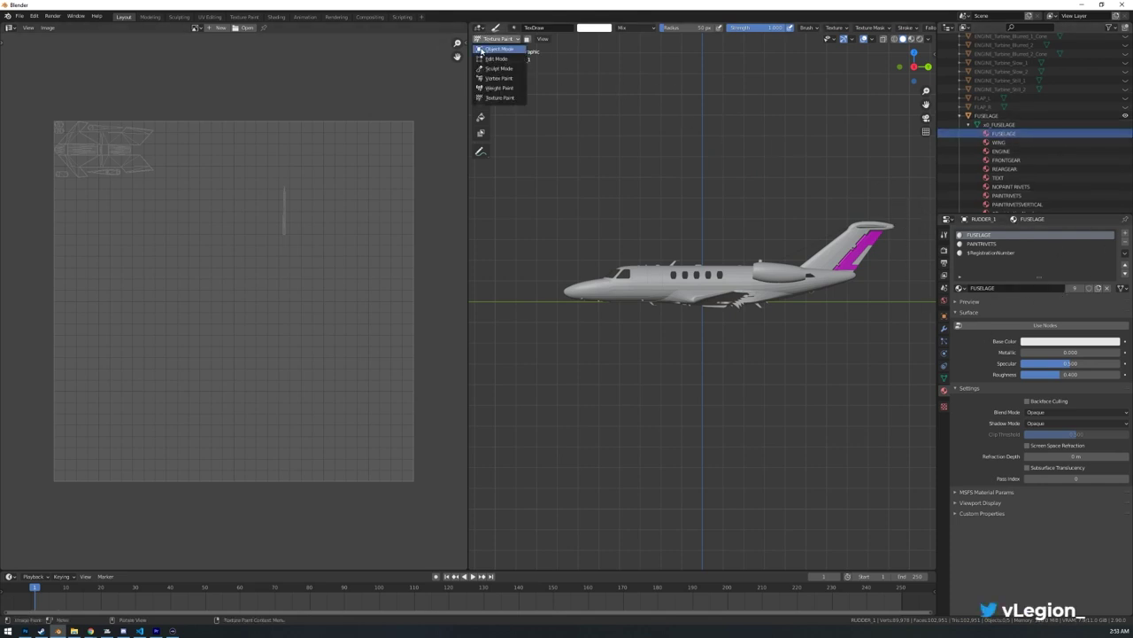
{"action": "left_click", "coordinate": [482, 50]}
{"action": "left_click", "coordinate": [987, 116]}
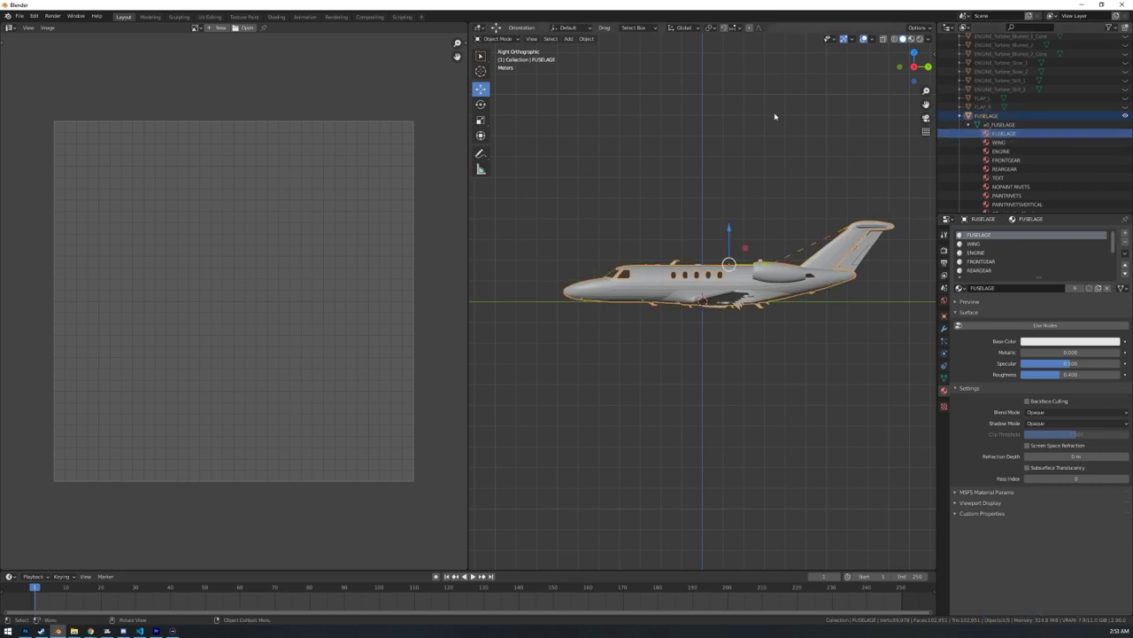
{"action": "left_click", "coordinate": [487, 39]}
{"action": "left_click", "coordinate": [488, 98]}
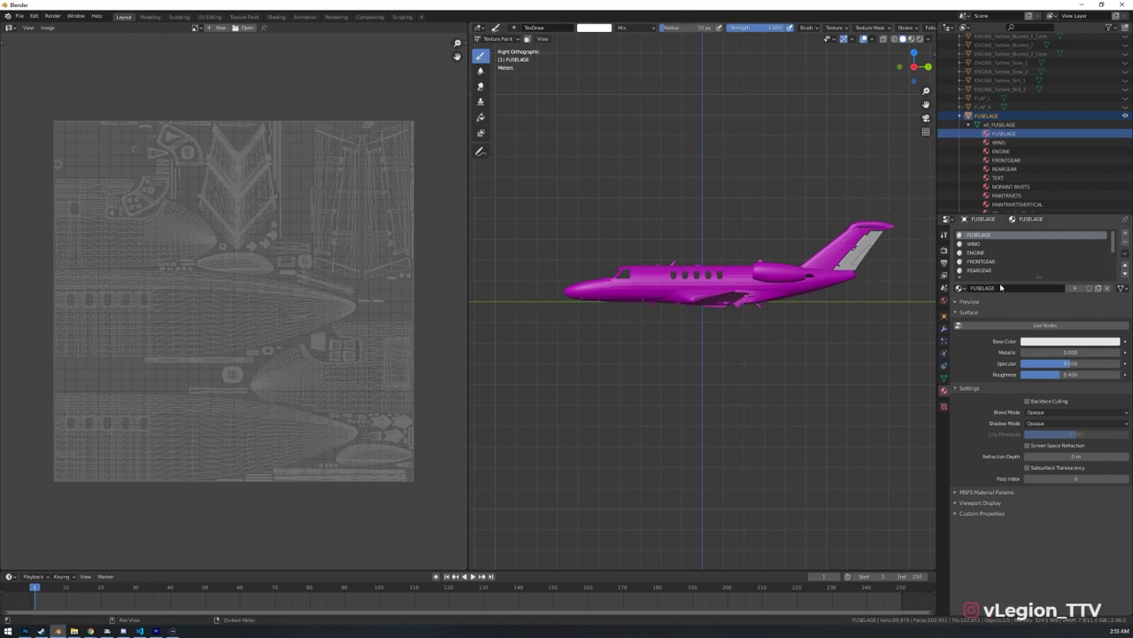
- Start a Base Color texture paint slot for the FUSELAGE material and set its width and height to 4096 px
{"action": "left_click", "coordinate": [944, 235]}
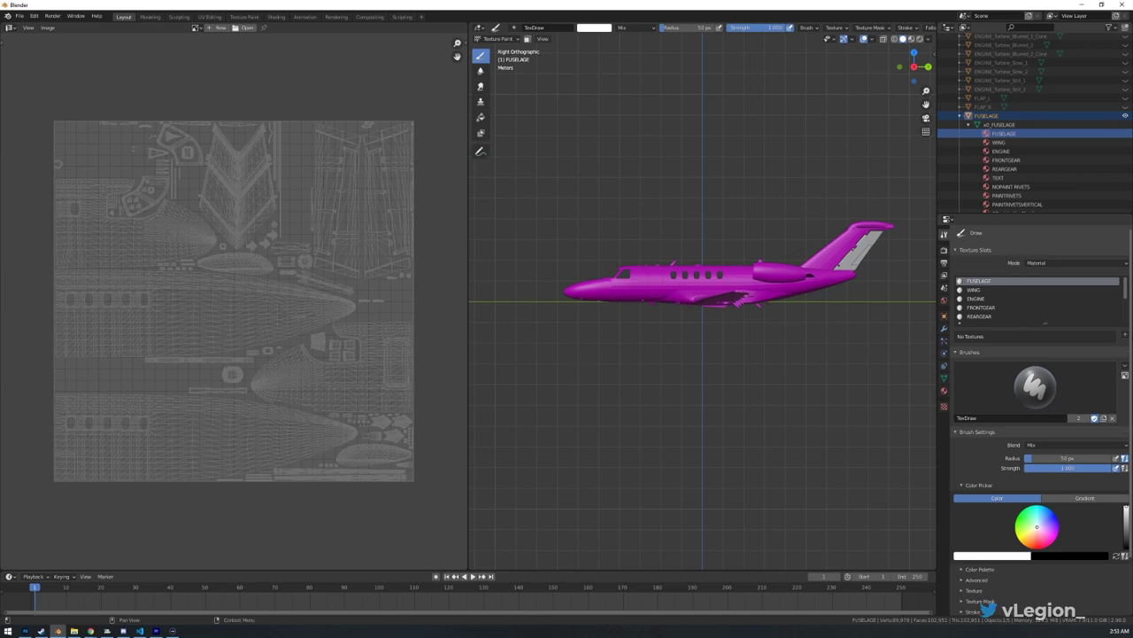
{"action": "left_click", "coordinate": [1124, 334]}
{"action": "left_click", "coordinate": [1087, 346]}
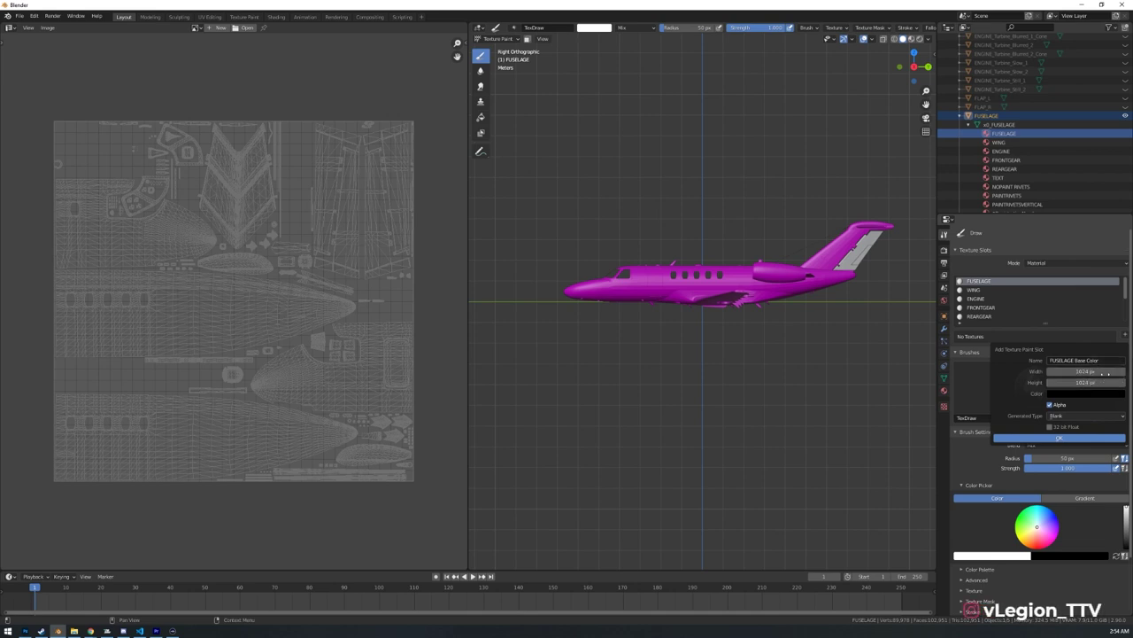
{"action": "left_click", "coordinate": [1105, 372]}
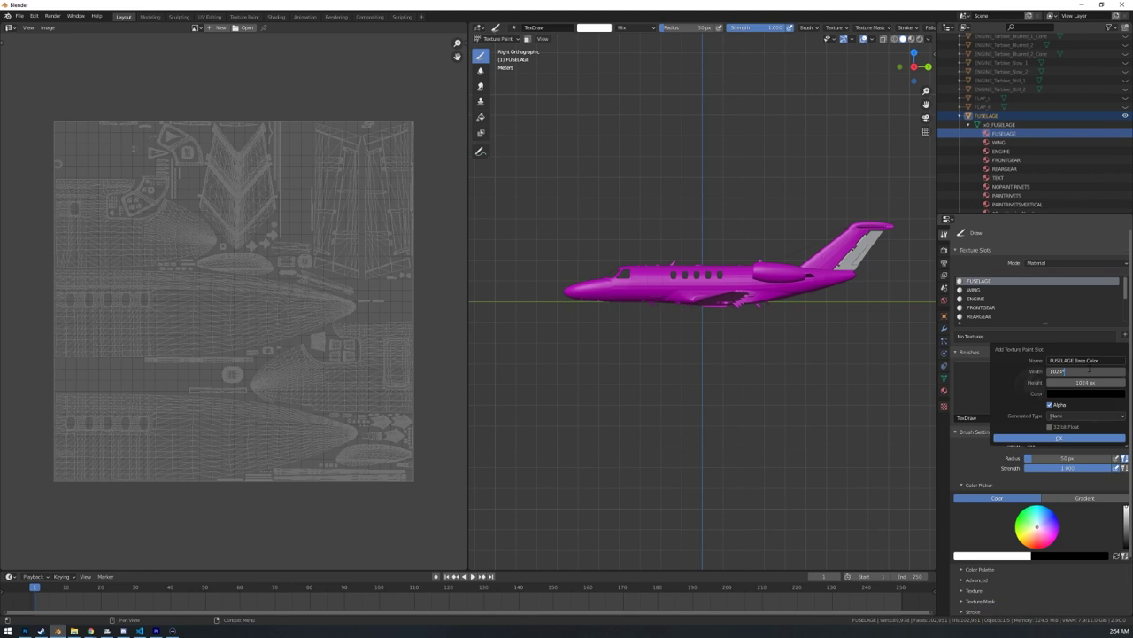
{"action": "type", "text": "*2"}
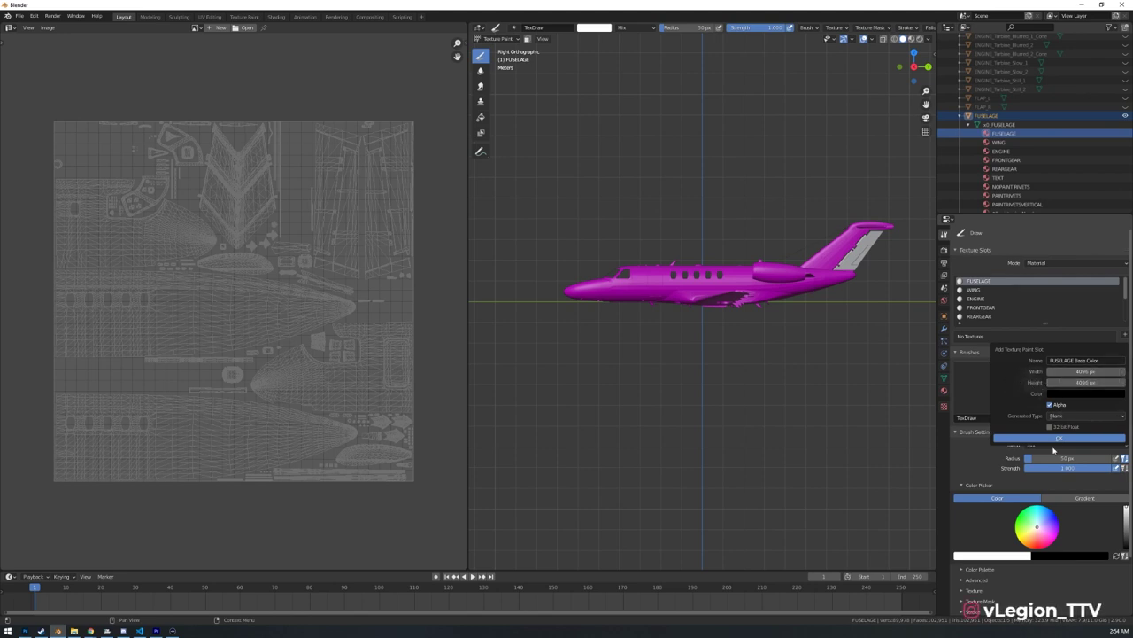
- Set the new paint slot's fill color to white and create the FUSELAGE Base Color texture
{"action": "left_click", "coordinate": [1066, 395]}
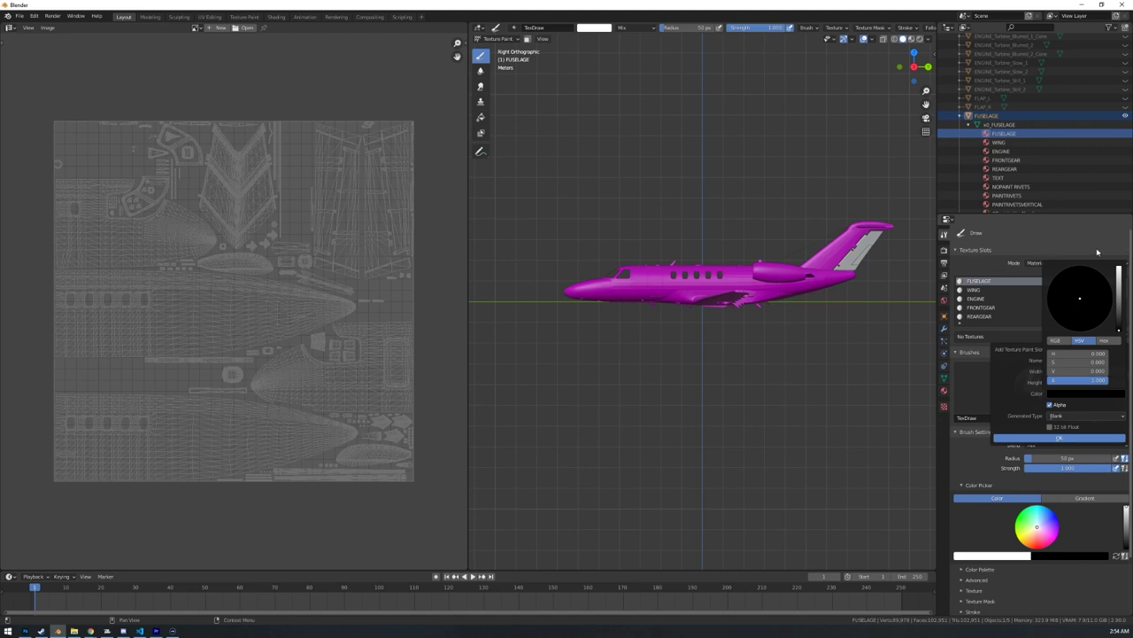
{"action": "left_click", "coordinate": [1068, 395]}
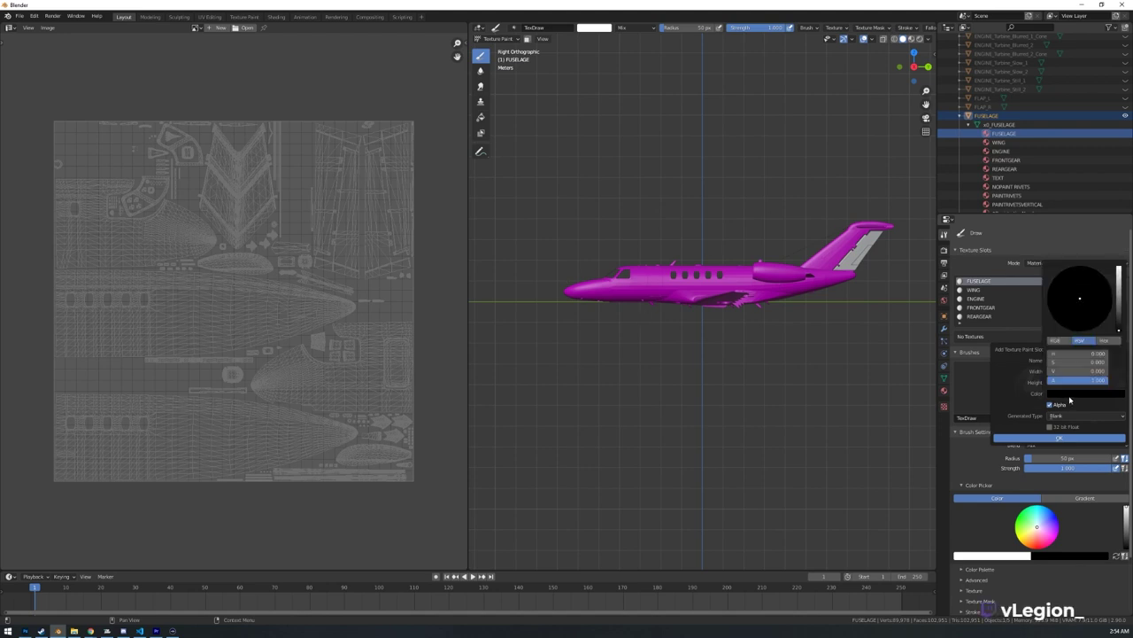
{"action": "left_click_drag", "start_coordinate": [1119, 312], "coordinate": [1119, 268]}
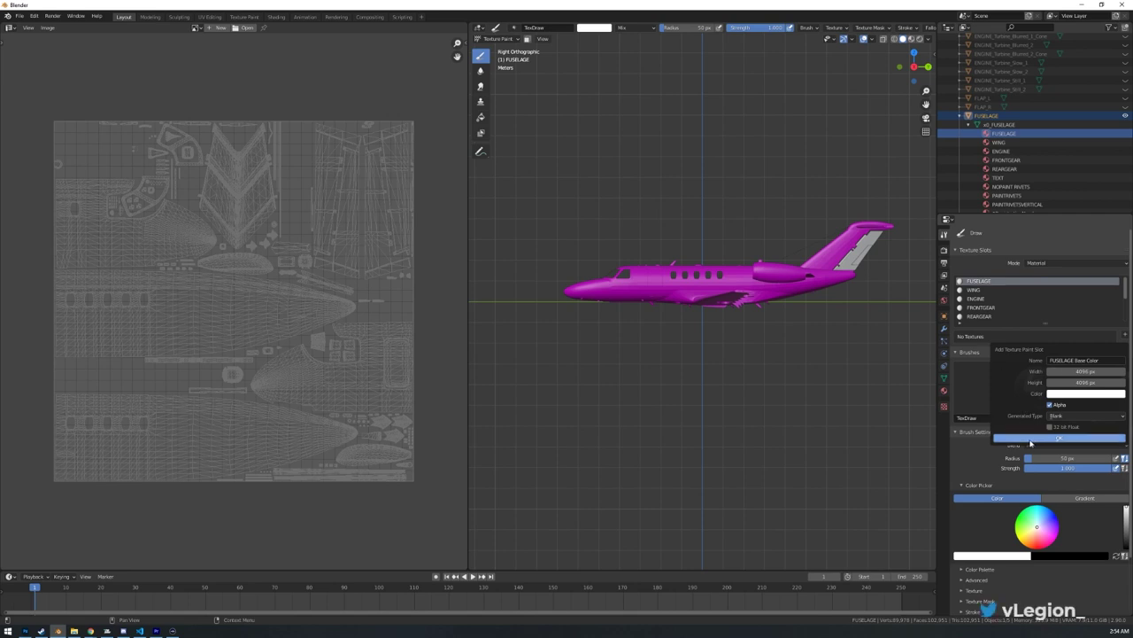
{"action": "left_click", "coordinate": [1031, 438]}
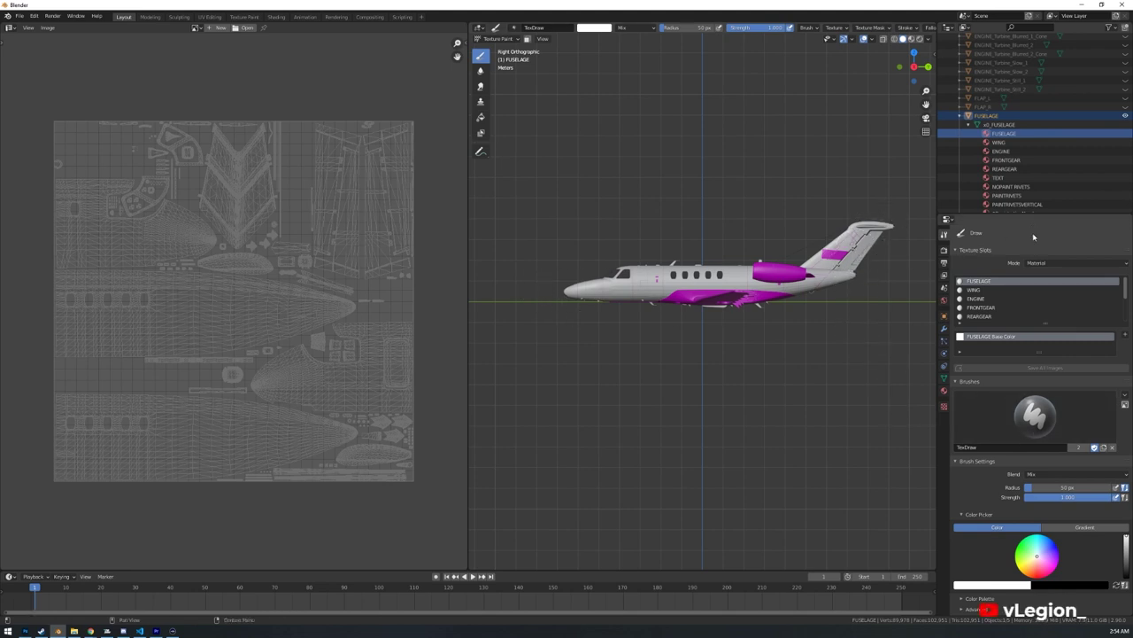
- Create a new texture for the TexDraw brush, name it Logo, and set its mapping to Stencil
{"action": "scroll", "coordinate": [988, 386], "scroll_direction": "down", "scroll_amount": 4}
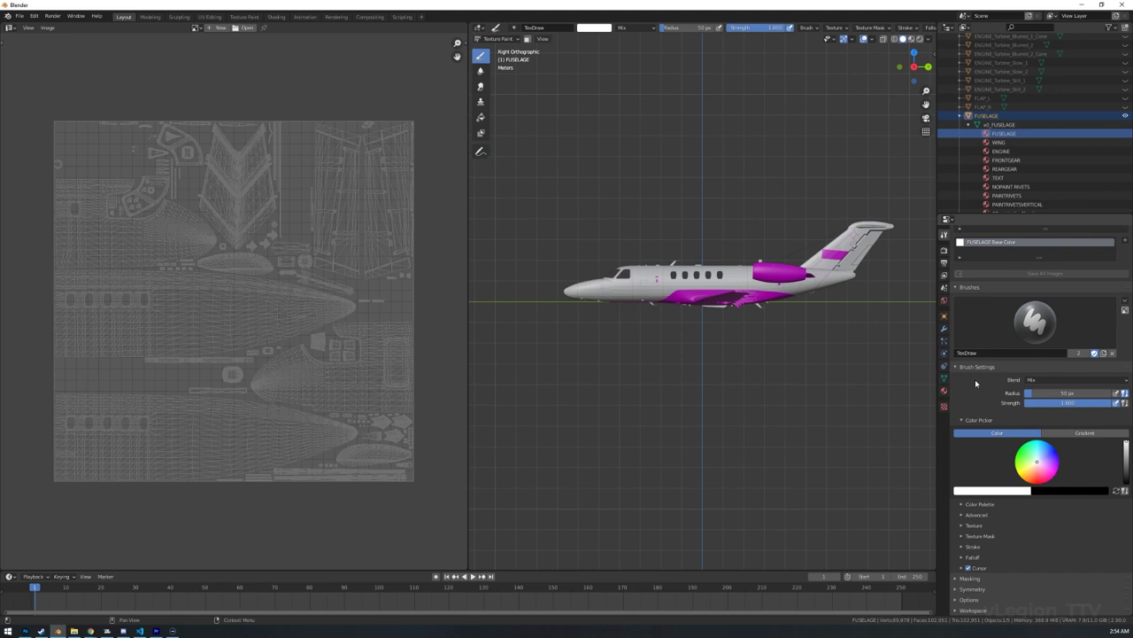
{"action": "left_click", "coordinate": [963, 525]}
{"action": "scroll", "coordinate": [969, 507], "scroll_direction": "down", "scroll_amount": 5}
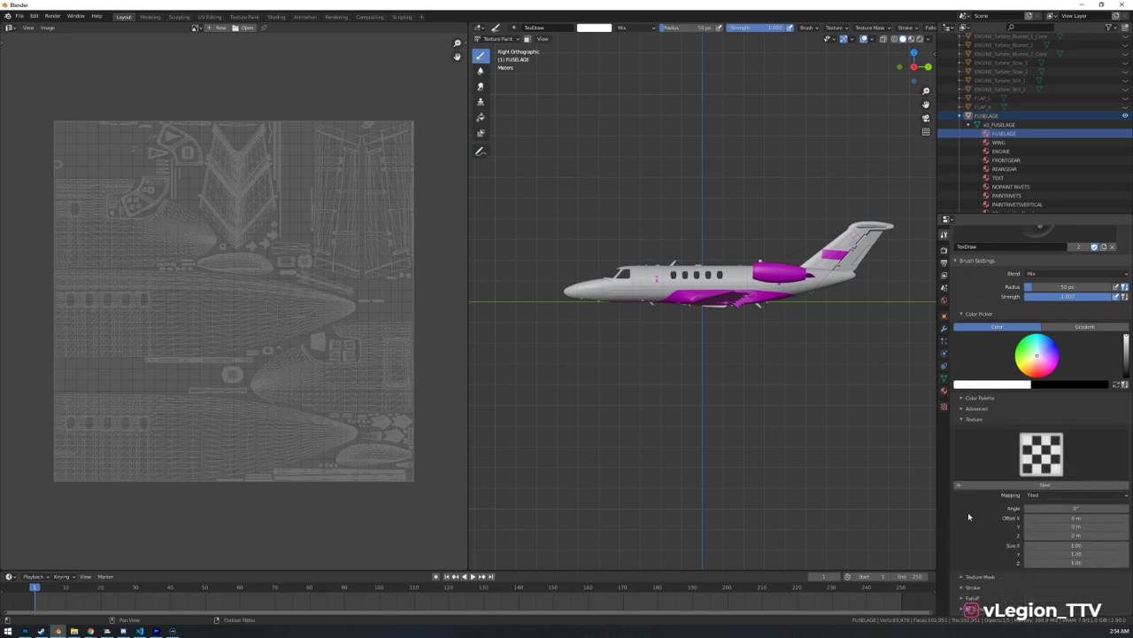
{"action": "scroll", "coordinate": [973, 503], "scroll_direction": "down", "scroll_amount": 1}
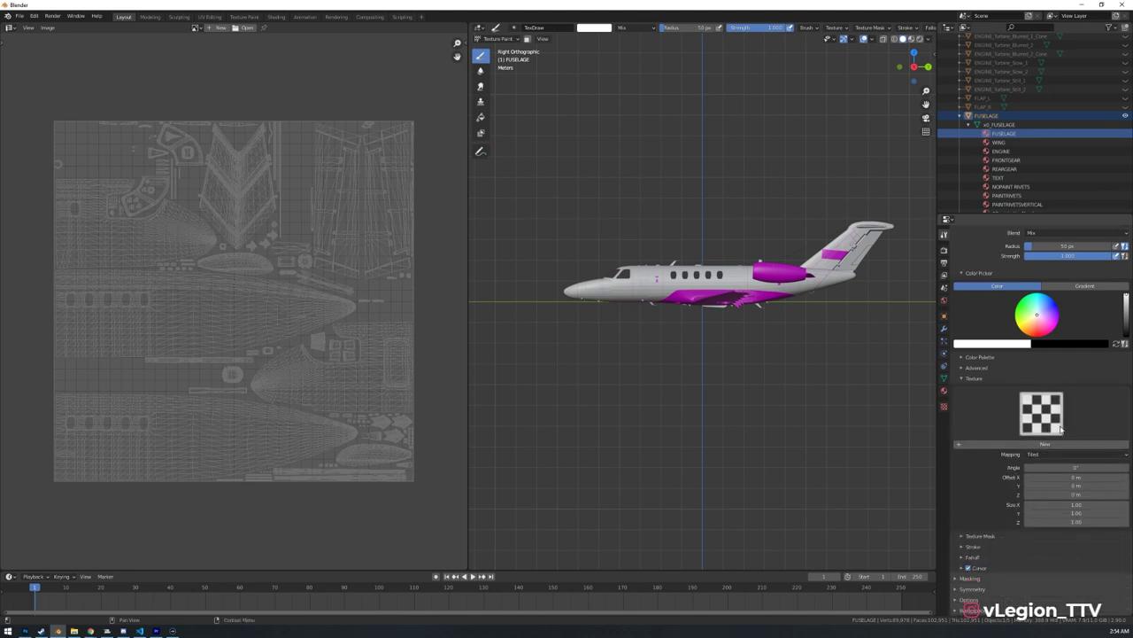
{"action": "left_click", "coordinate": [987, 444]}
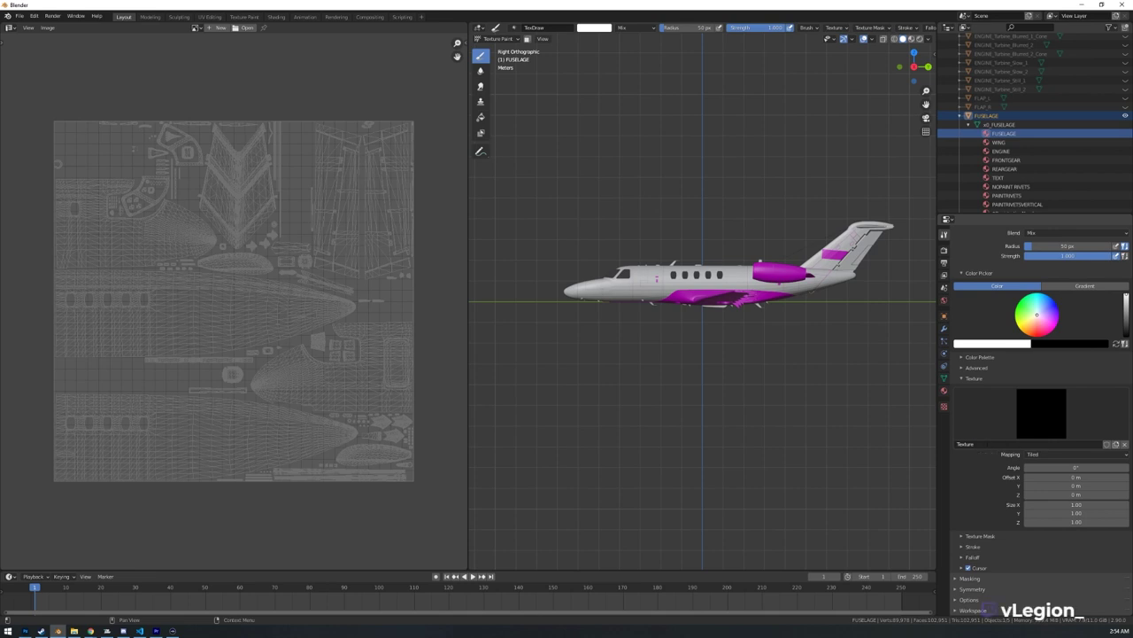
{"action": "double_click", "coordinate": [987, 446]}
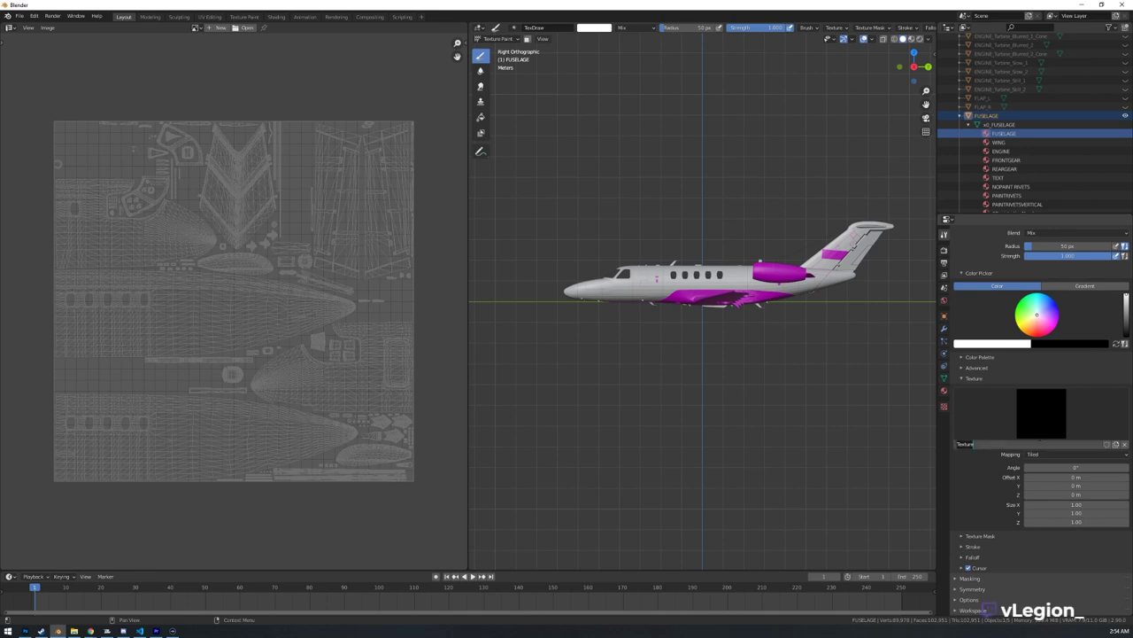
{"action": "type", "text": "Logo"}
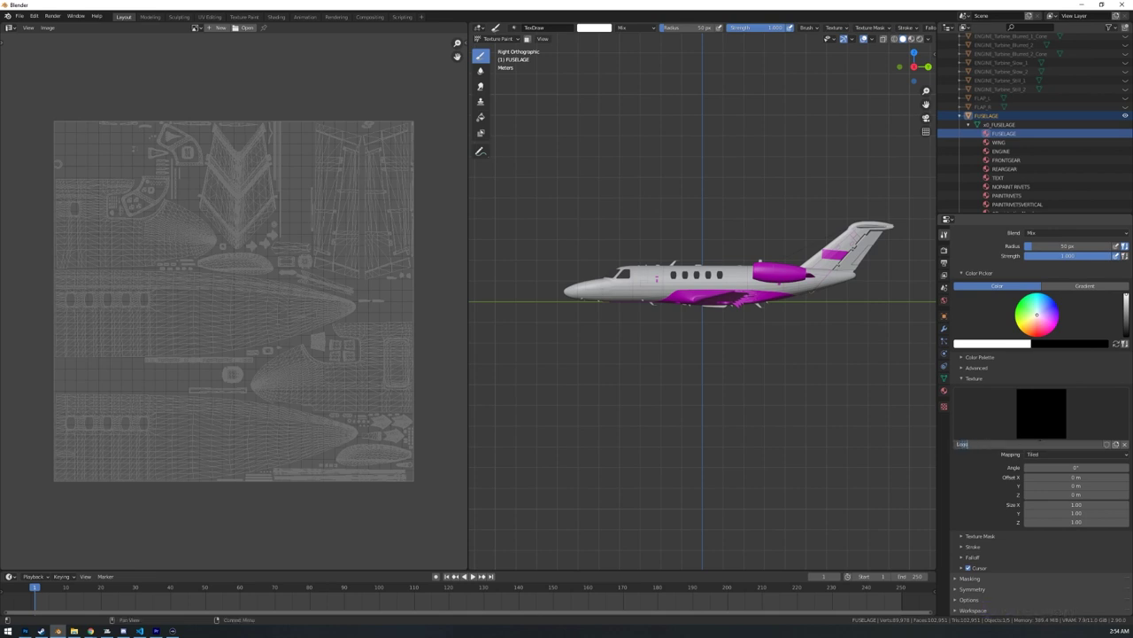
{"action": "key", "text": "Return"}
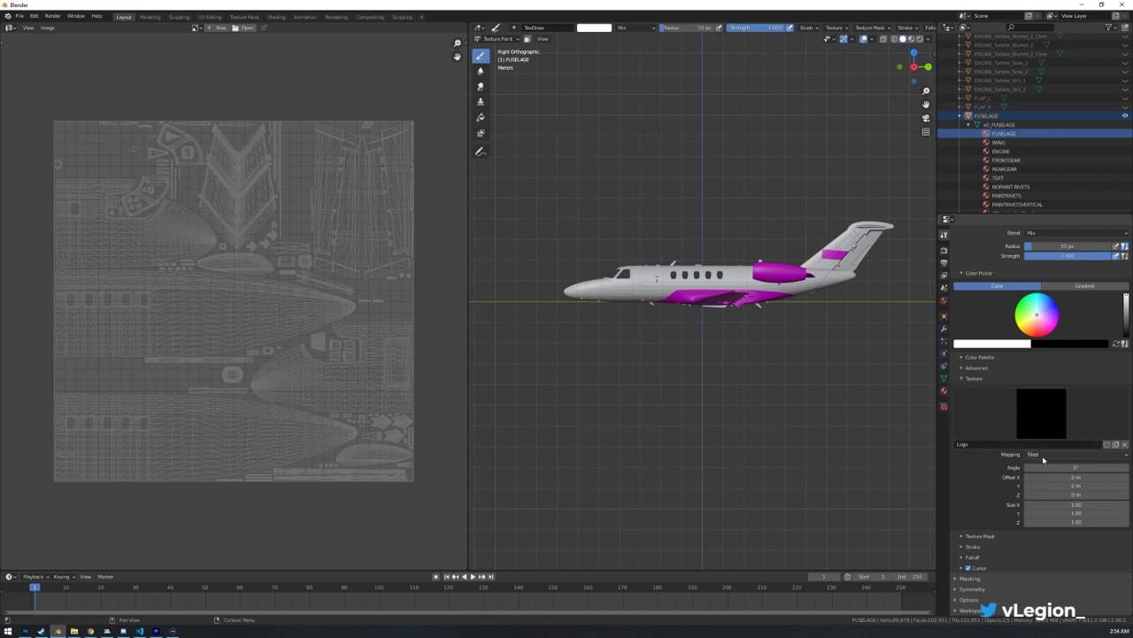
{"action": "left_click", "coordinate": [1044, 457]}
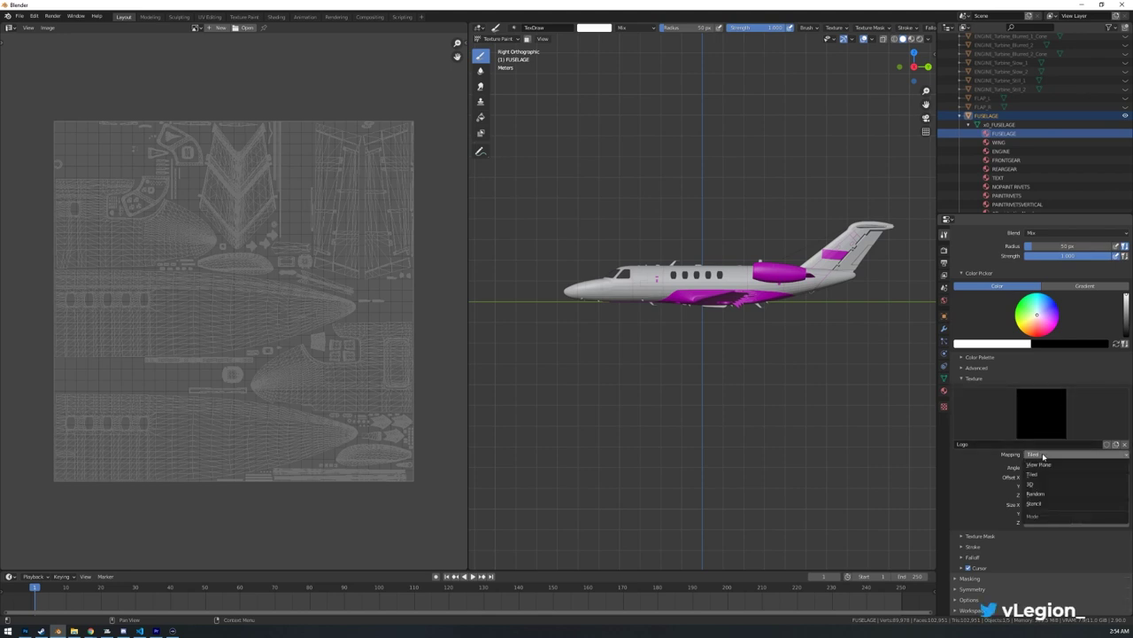
{"action": "left_click", "coordinate": [1032, 504]}
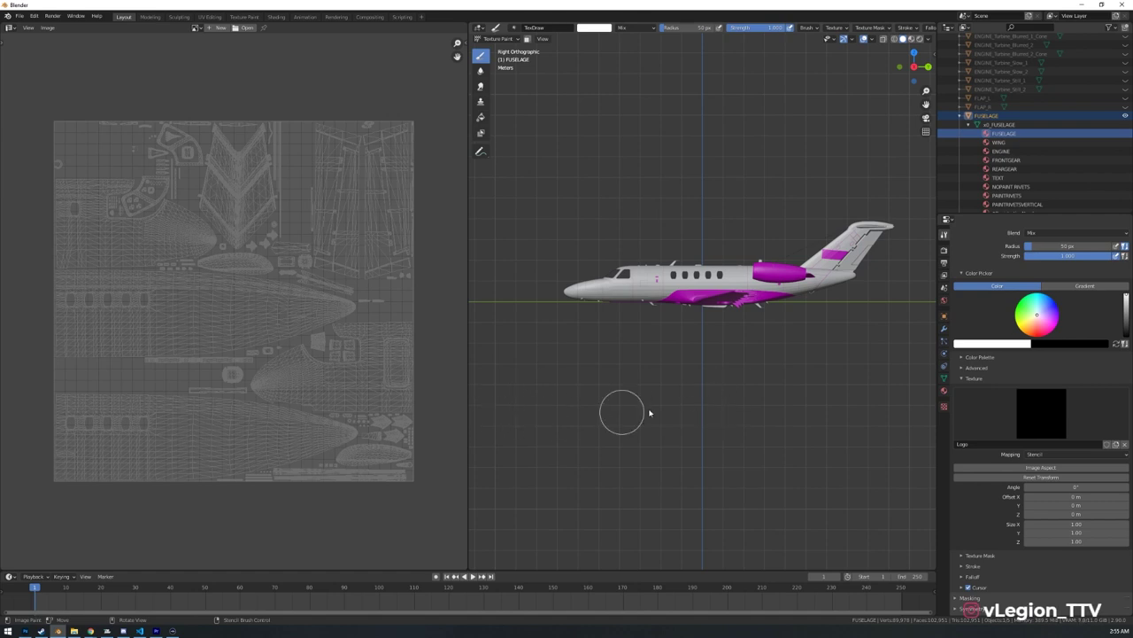
- Load Lufthansa Logo Black.png from the Lufthansa folder under Downloads, SDK Docs as the Logo brush texture's image
{"action": "left_click", "coordinate": [945, 391]}
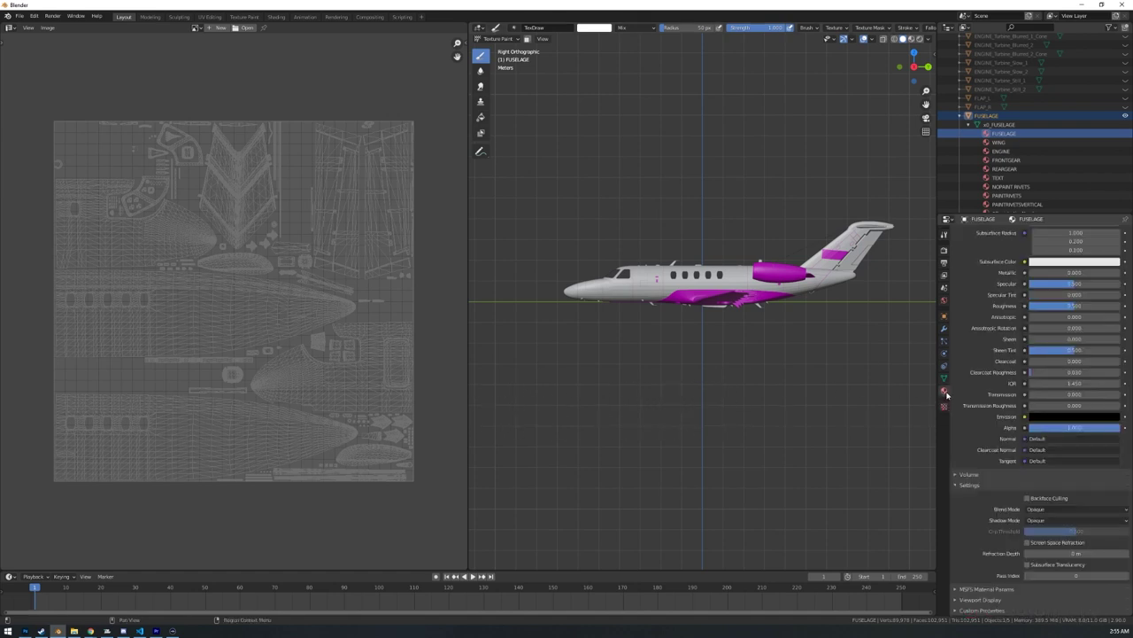
{"action": "scroll", "coordinate": [997, 466], "scroll_direction": "up", "scroll_amount": 5}
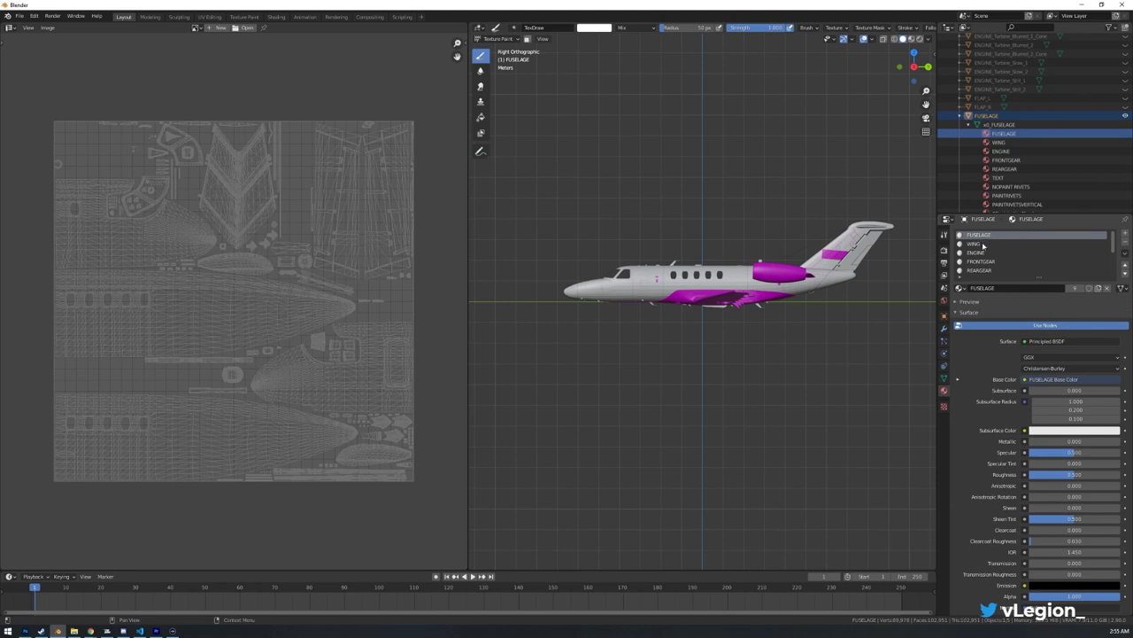
{"action": "left_click", "coordinate": [944, 407]}
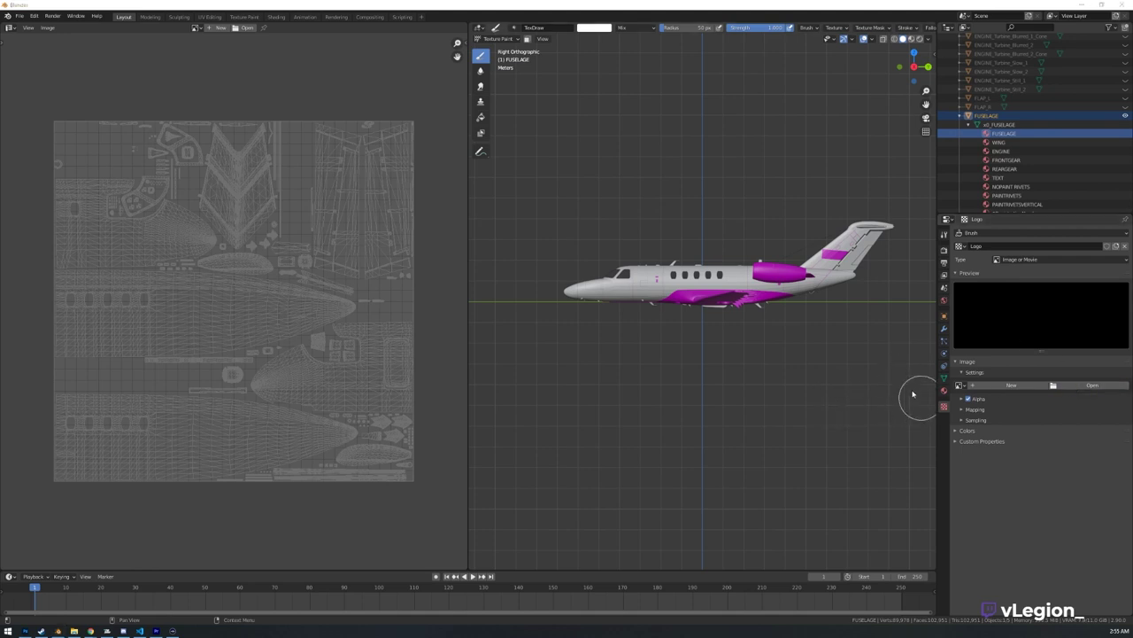
{"action": "left_click", "coordinate": [960, 385]}
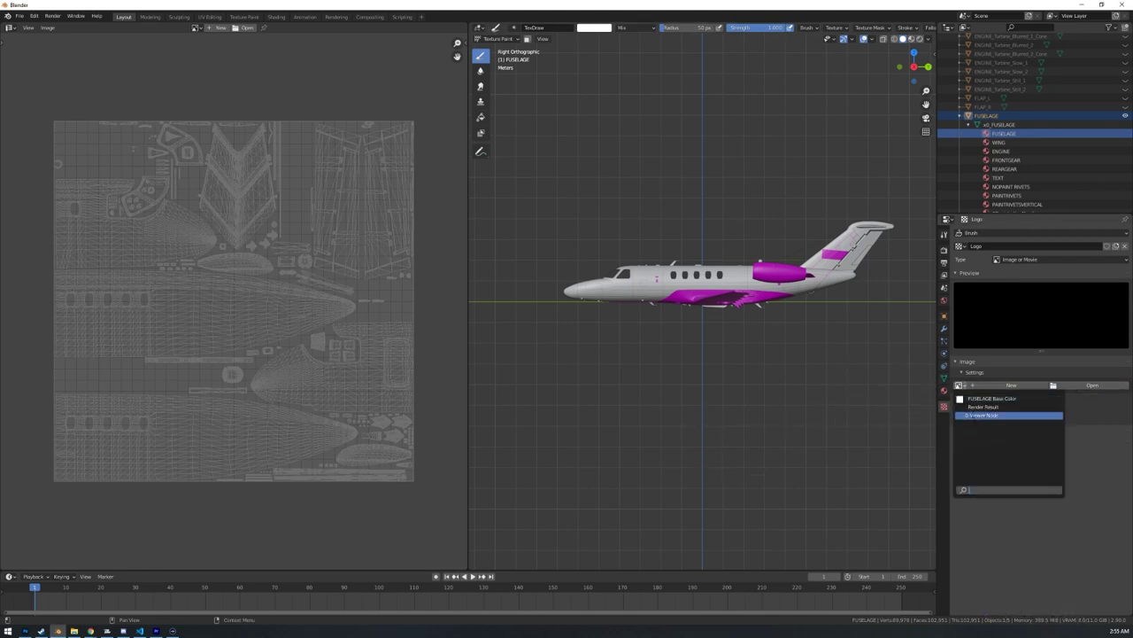
{"action": "left_click", "coordinate": [1092, 385]}
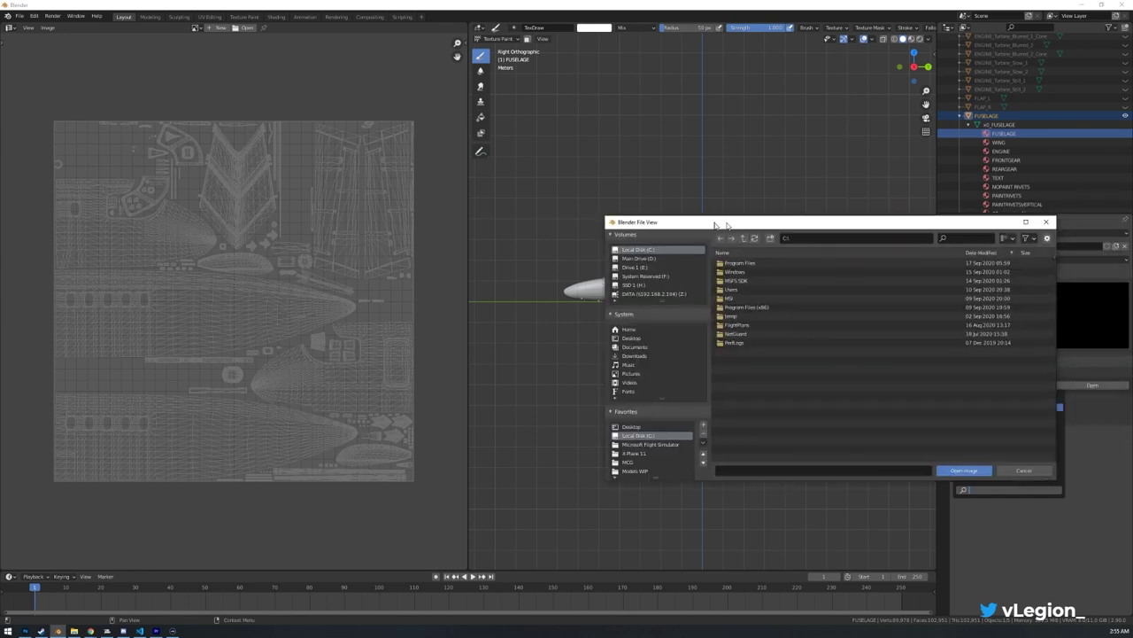
{"action": "left_click_drag", "start_coordinate": [750, 225], "coordinate": [561, 209]}
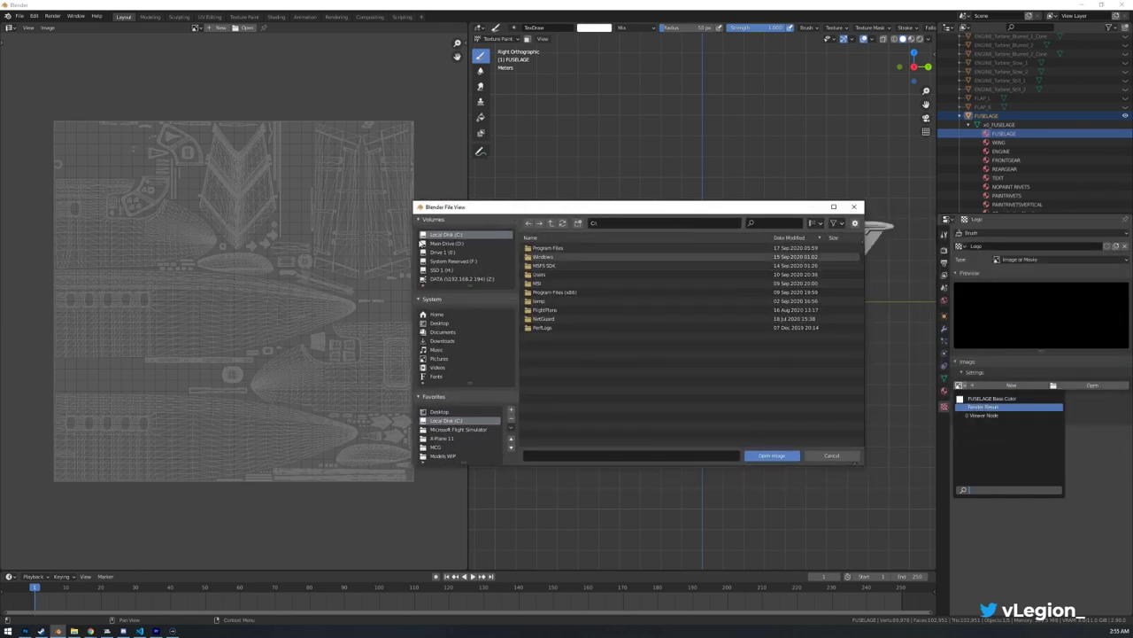
{"action": "left_click", "coordinate": [438, 341]}
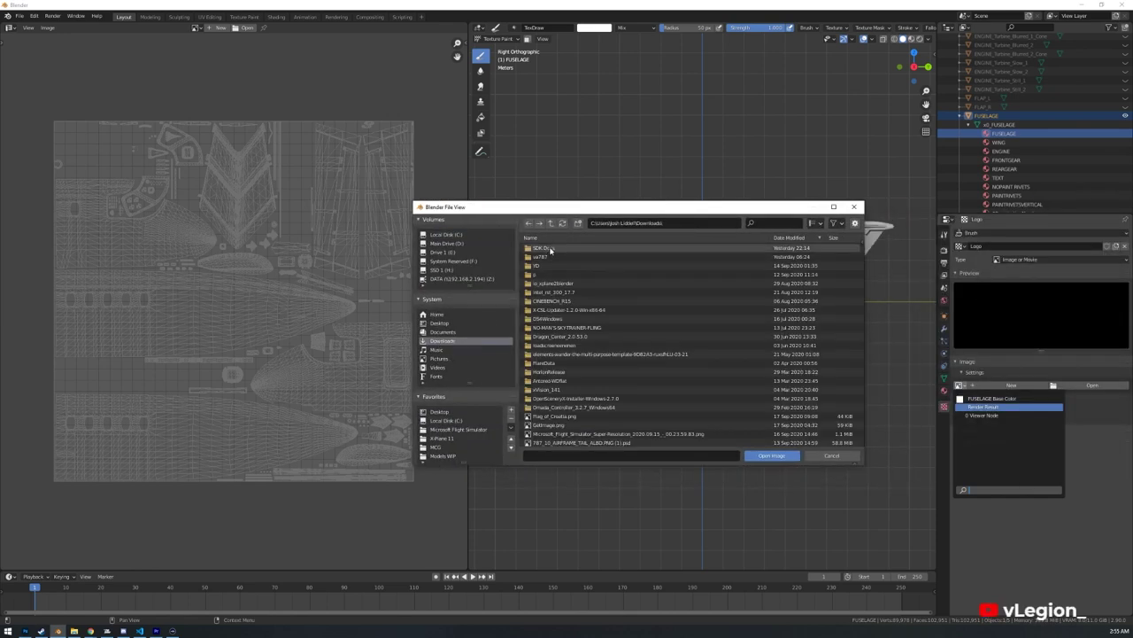
{"action": "double_click", "coordinate": [593, 252]}
{"action": "double_click", "coordinate": [580, 248]}
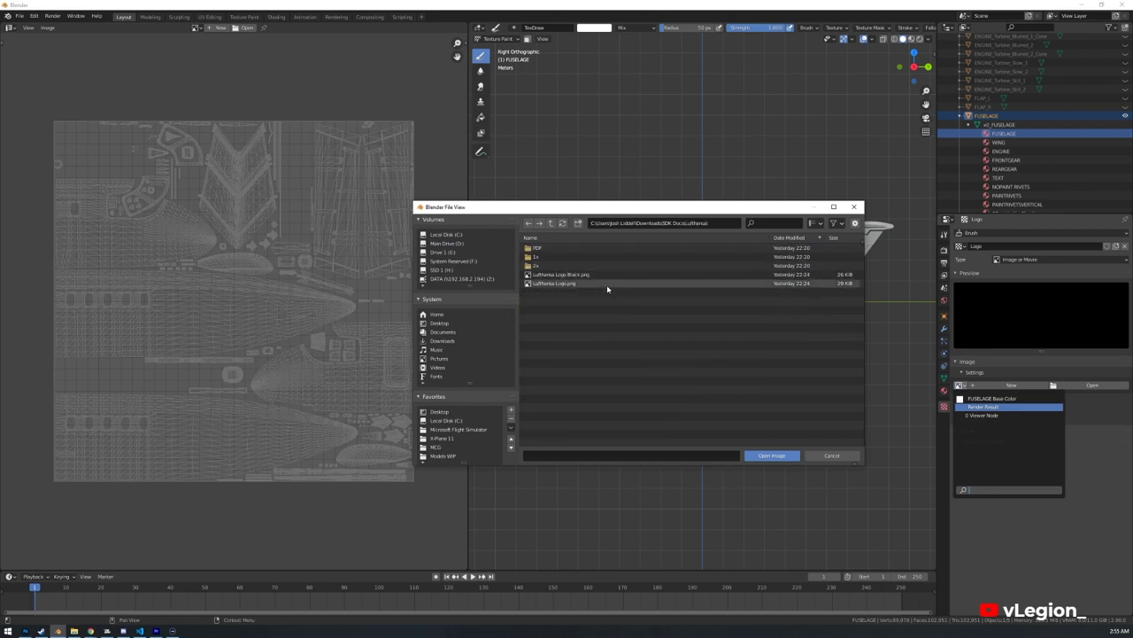
{"action": "left_click_drag", "start_coordinate": [562, 310], "coordinate": [554, 277]}
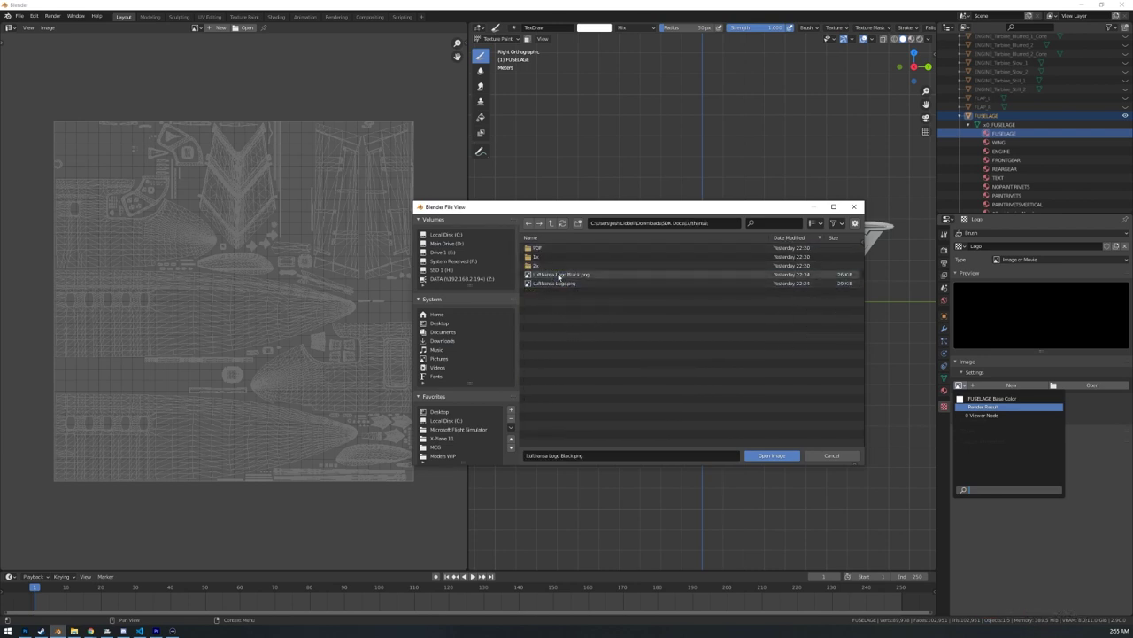
{"action": "left_click", "coordinate": [762, 457]}
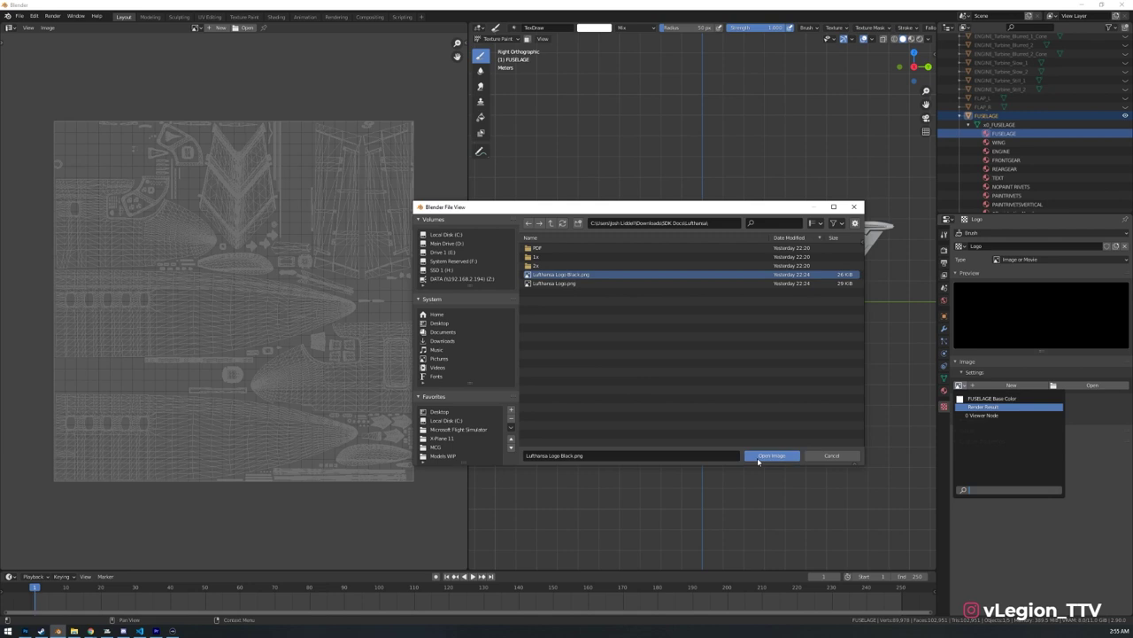
{"action": "left_click", "coordinate": [1054, 553]}
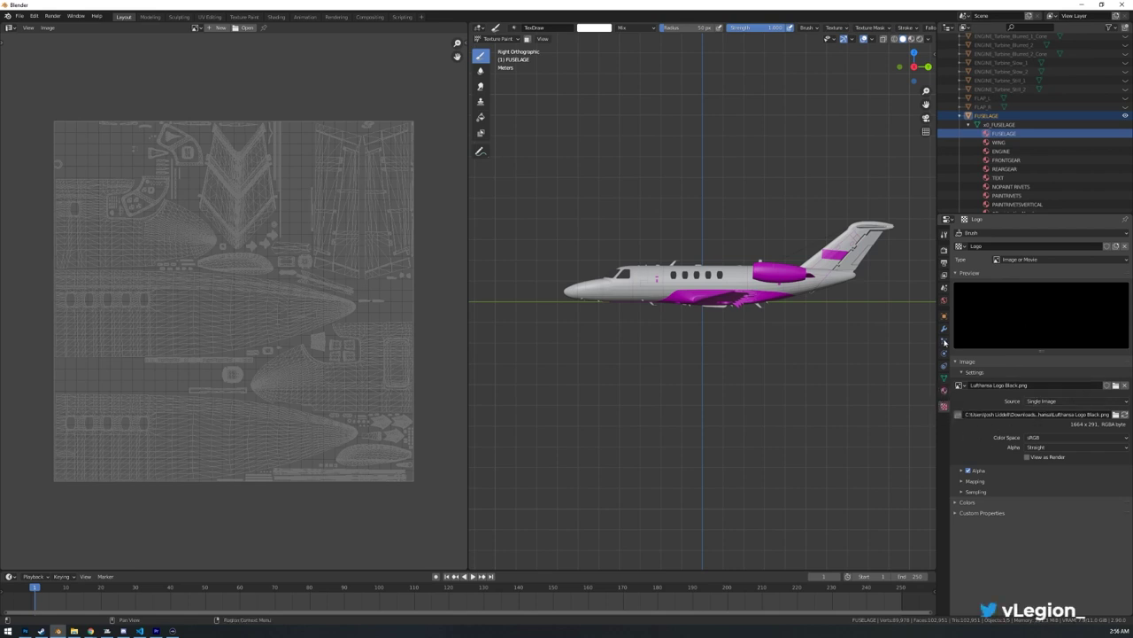
- Scale down the Lufthansa logo stencil and position its round emblem on the fuselage side just below the cockpit
{"action": "left_click", "coordinate": [943, 235]}
{"action": "scroll", "coordinate": [998, 386], "scroll_direction": "down", "scroll_amount": 4}
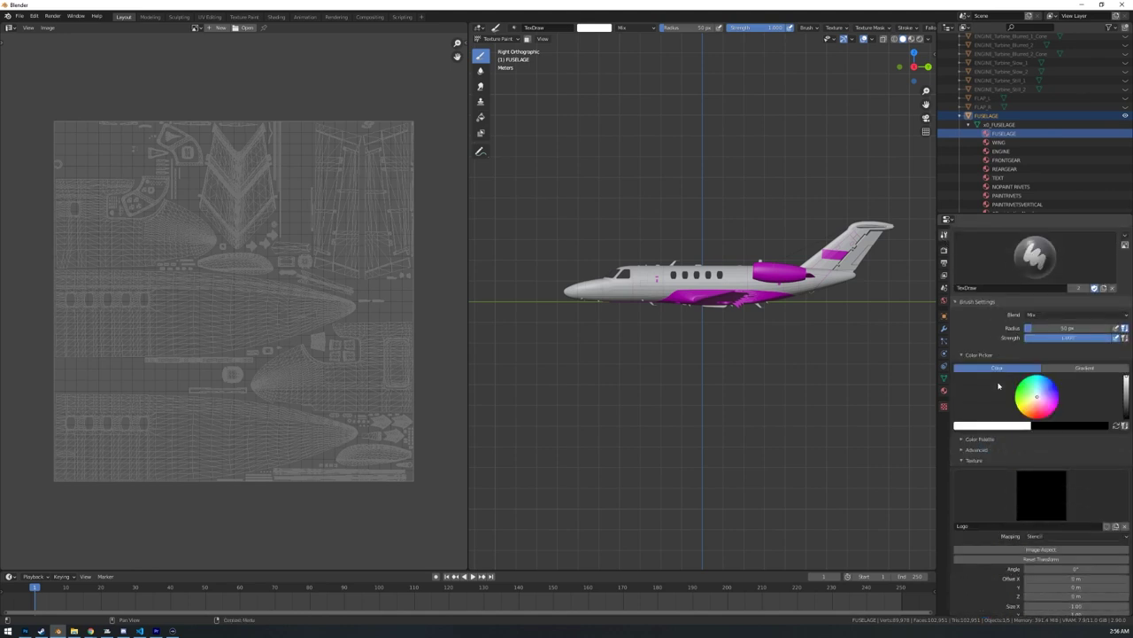
{"action": "scroll", "coordinate": [998, 386], "scroll_direction": "down", "scroll_amount": 3}
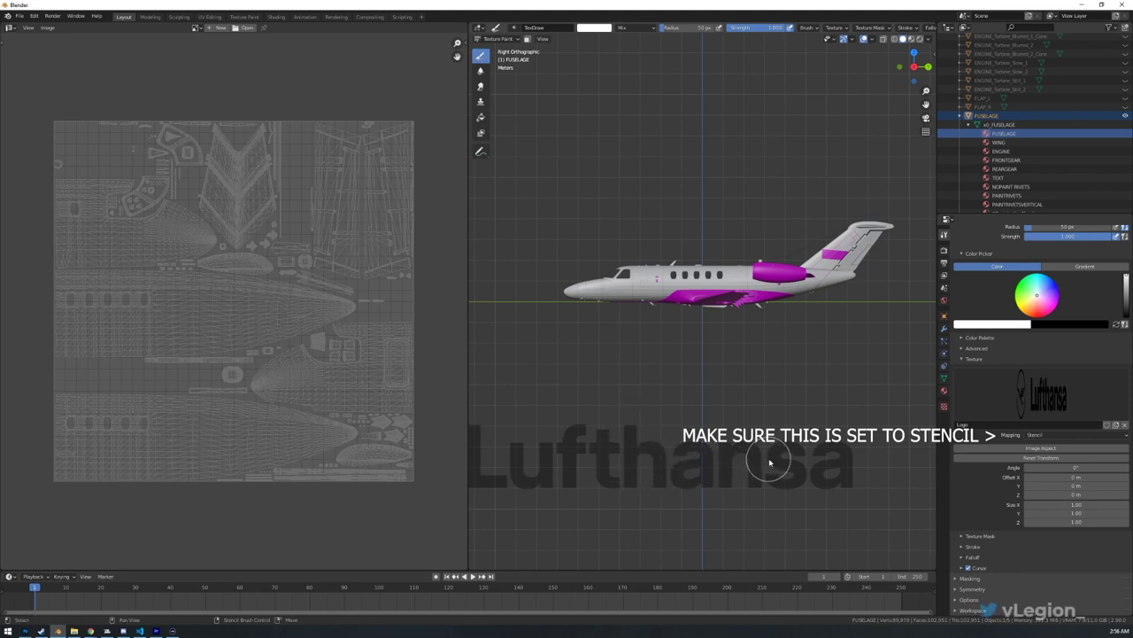
{"action": "mouse_move", "coordinate": [822, 464]}
{"action": "right_mouse_down", "text": "shift"}
{"action": "mouse_move", "coordinate": [600, 450]}
{"action": "mouse_move", "coordinate": [688, 463]}
{"action": "mouse_move", "coordinate": [643, 461]}
{"action": "mouse_move", "coordinate": [670, 461]}
{"action": "mouse_move", "coordinate": [655, 461]}
{"action": "right_mouse_up", "text": "shift"}
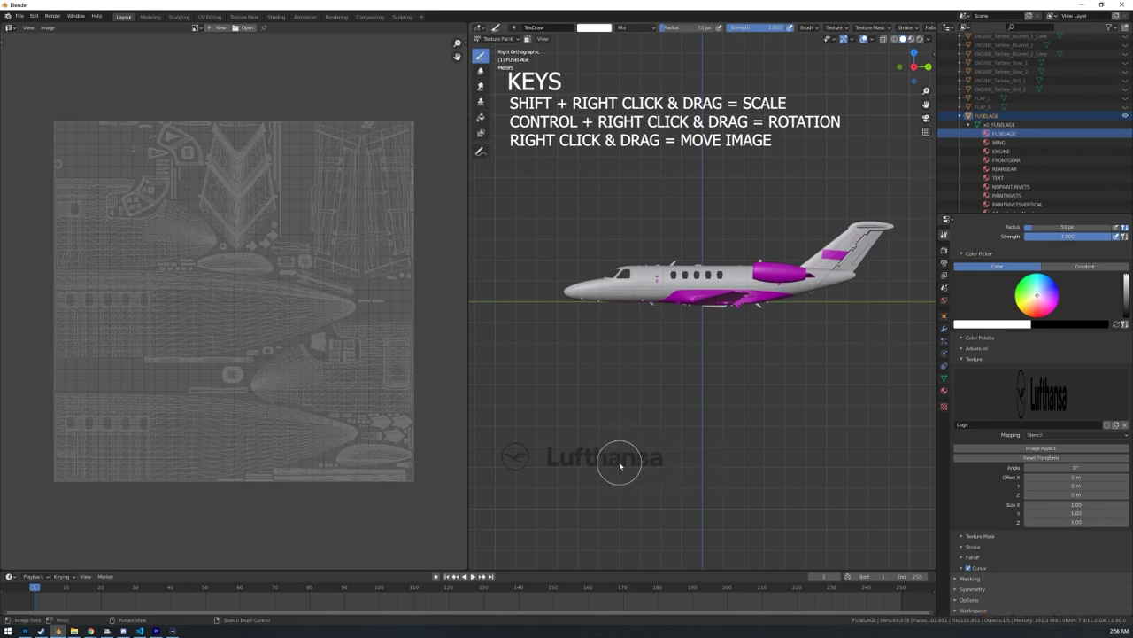
{"action": "mouse_move", "coordinate": [621, 464]}
{"action": "right_mouse_down"}
{"action": "mouse_move", "coordinate": [669, 319]}
{"action": "mouse_move", "coordinate": [903, 278]}
{"action": "mouse_move", "coordinate": [726, 227]}
{"action": "mouse_move", "coordinate": [602, 314]}
{"action": "mouse_move", "coordinate": [856, 283]}
{"action": "mouse_move", "coordinate": [672, 293]}
{"action": "mouse_move", "coordinate": [657, 281]}
{"action": "mouse_move", "coordinate": [675, 270]}
{"action": "mouse_move", "coordinate": [732, 277]}
{"action": "mouse_move", "coordinate": [734, 321]}
{"action": "mouse_move", "coordinate": [720, 330]}
{"action": "mouse_move", "coordinate": [732, 328]}
{"action": "right_mouse_up"}
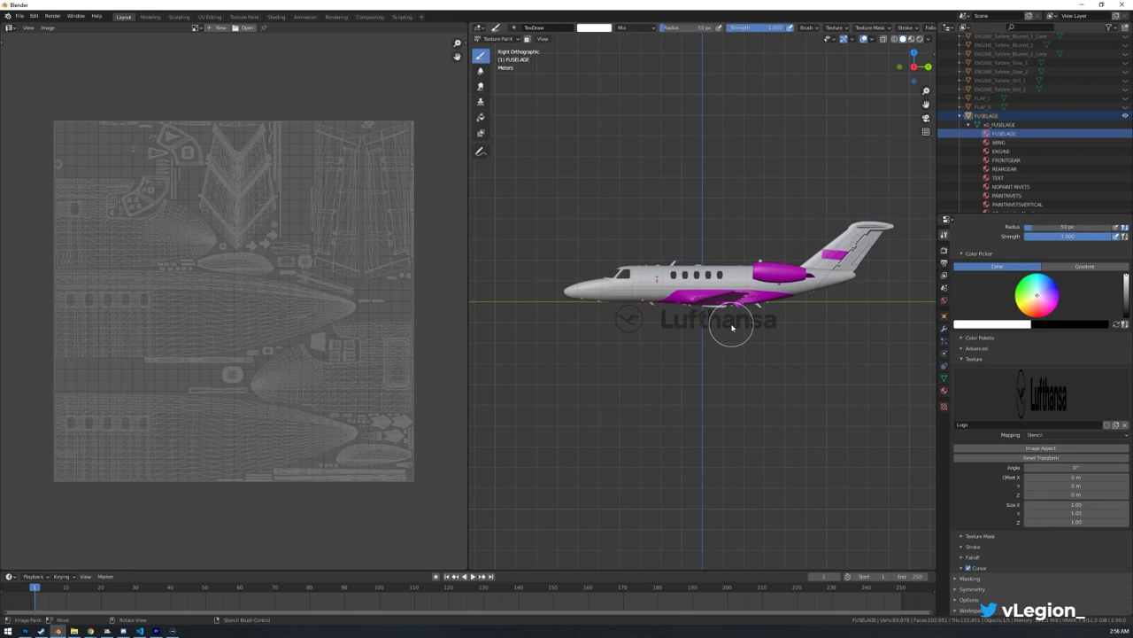
{"action": "mouse_move", "coordinate": [732, 328]}
{"action": "right_mouse_down"}
{"action": "mouse_move", "coordinate": [741, 324]}
{"action": "mouse_move", "coordinate": [685, 298]}
{"action": "right_mouse_up"}
{"action": "mouse_move", "coordinate": [684, 297]}
{"action": "left_mouse_down"}
{"action": "mouse_move", "coordinate": [619, 294]}
{"action": "mouse_move", "coordinate": [635, 276]}
{"action": "mouse_move", "coordinate": [605, 302]}
{"action": "left_mouse_up"}
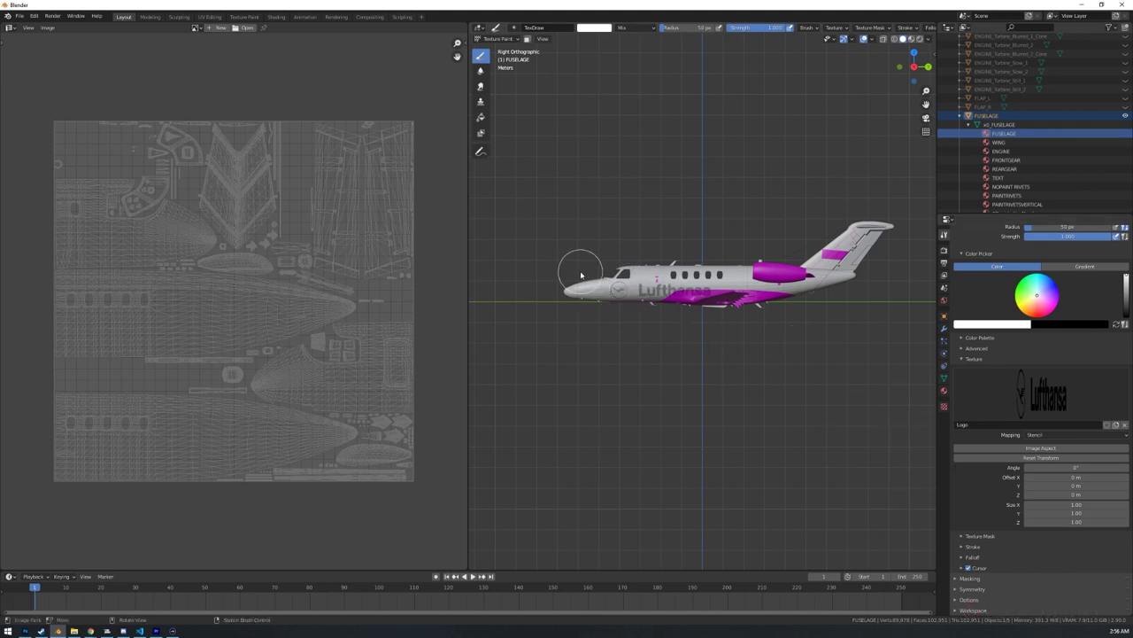
{"action": "mouse_move", "coordinate": [609, 294]}
{"action": "left_mouse_down"}
{"action": "mouse_move", "coordinate": [726, 293]}
{"action": "mouse_move", "coordinate": [604, 296]}
{"action": "left_mouse_up"}
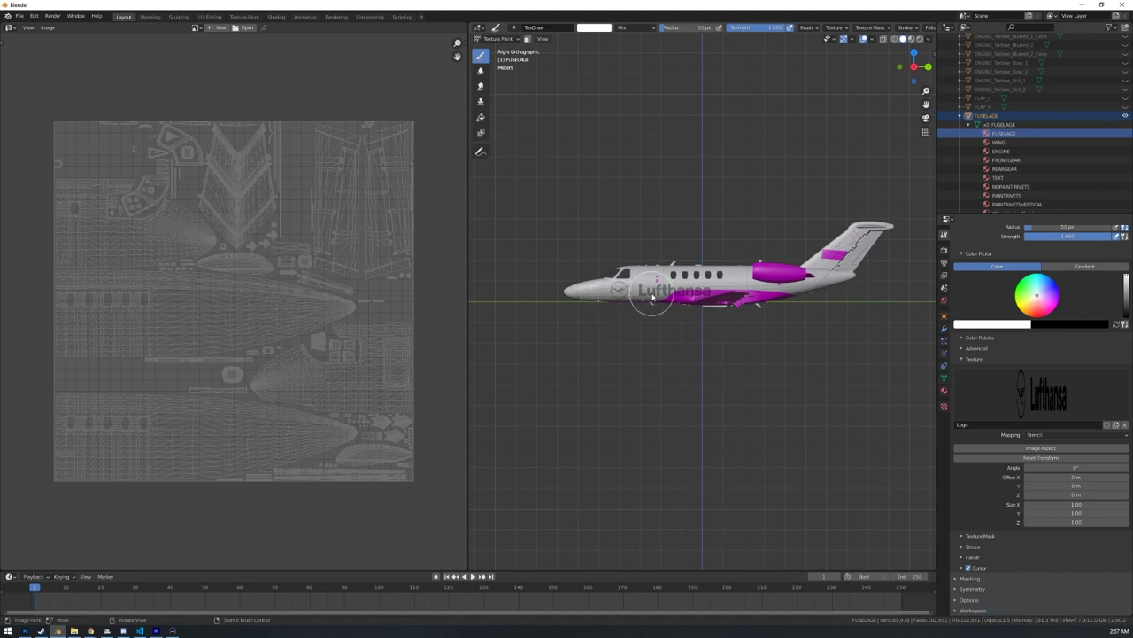
- Enable X mirror symmetry and paint the Lufthansa emblem below the cockpit with a smaller brush radius
{"action": "left_click", "coordinate": [957, 593]}
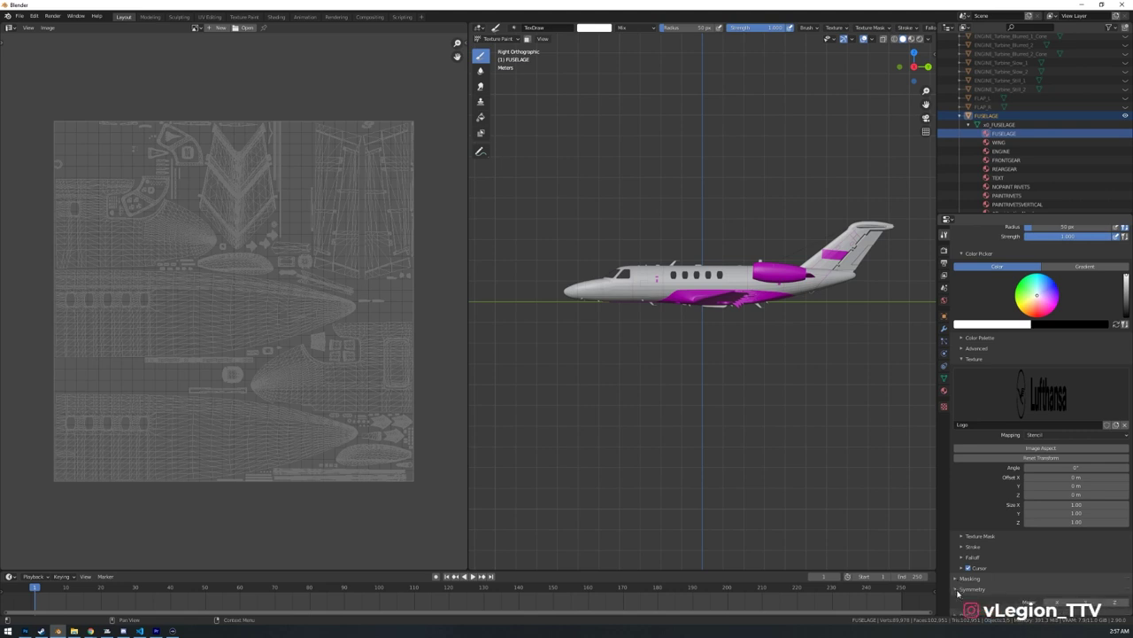
{"action": "scroll", "coordinate": [985, 599], "scroll_direction": "down", "scroll_amount": 1}
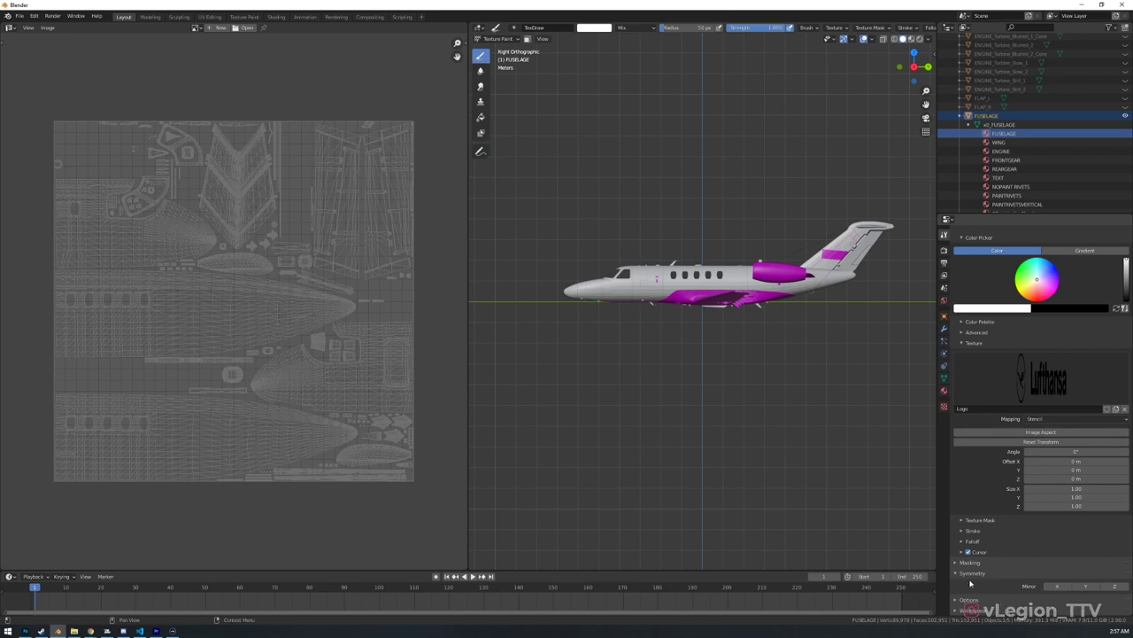
{"action": "left_click", "coordinate": [1052, 587]}
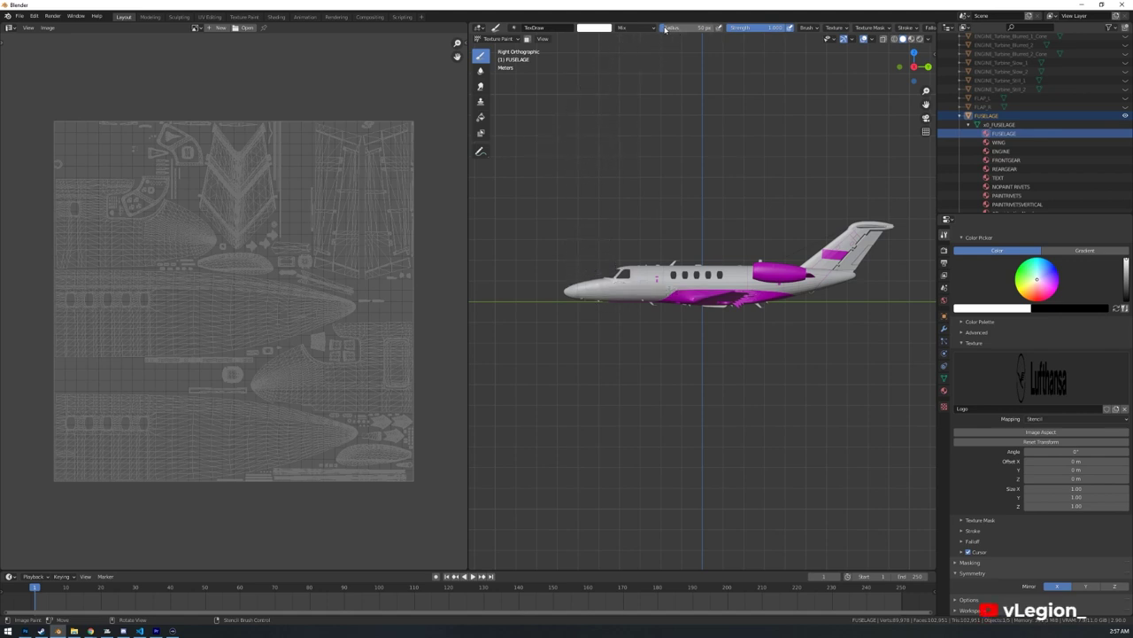
{"action": "left_click_drag", "start_coordinate": [699, 27], "coordinate": [707, 27]}
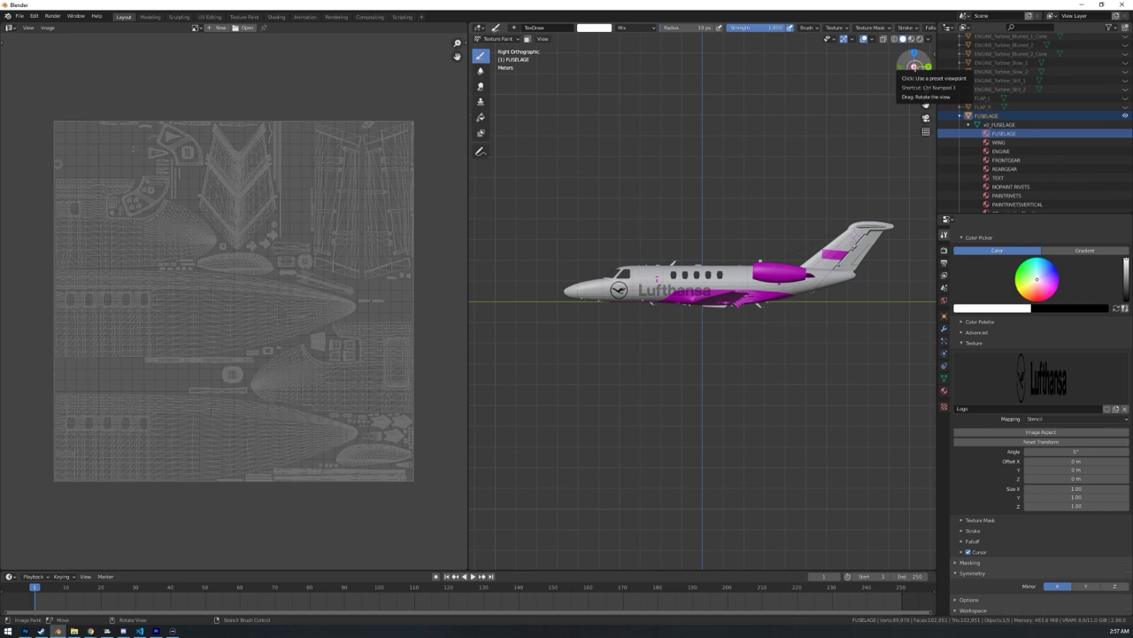
- Check the mirrored emblem from the left orthographic view and display the whole FUSELAGE Base Color texture in the image editor
{"action": "left_click", "coordinate": [914, 66]}
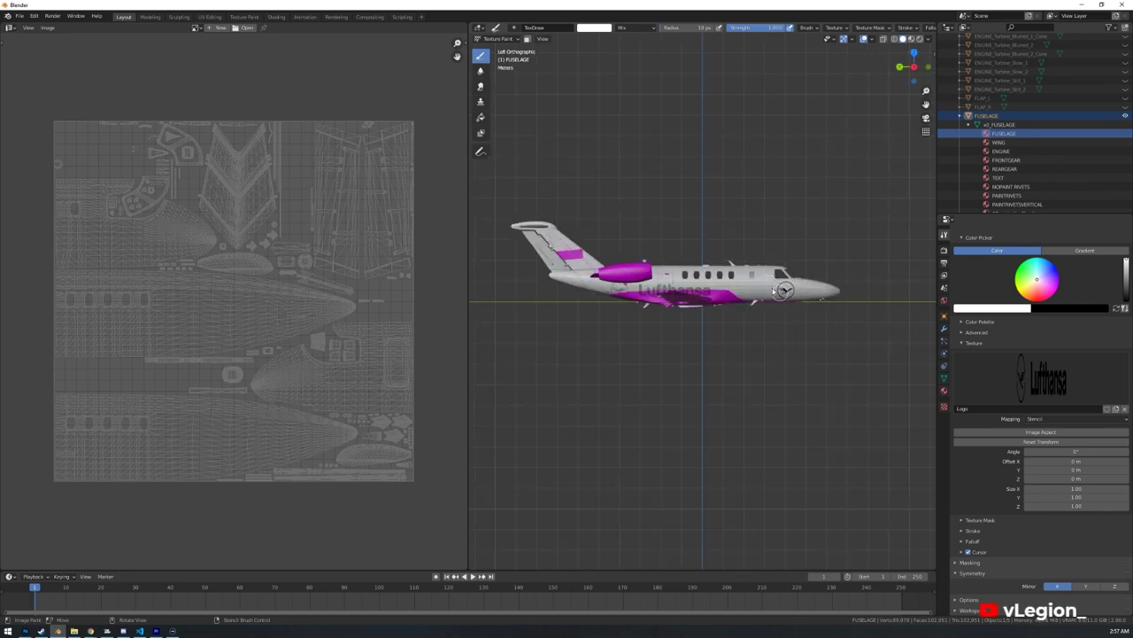
{"action": "left_click", "coordinate": [196, 28]}
{"action": "left_click", "coordinate": [274, 43]}
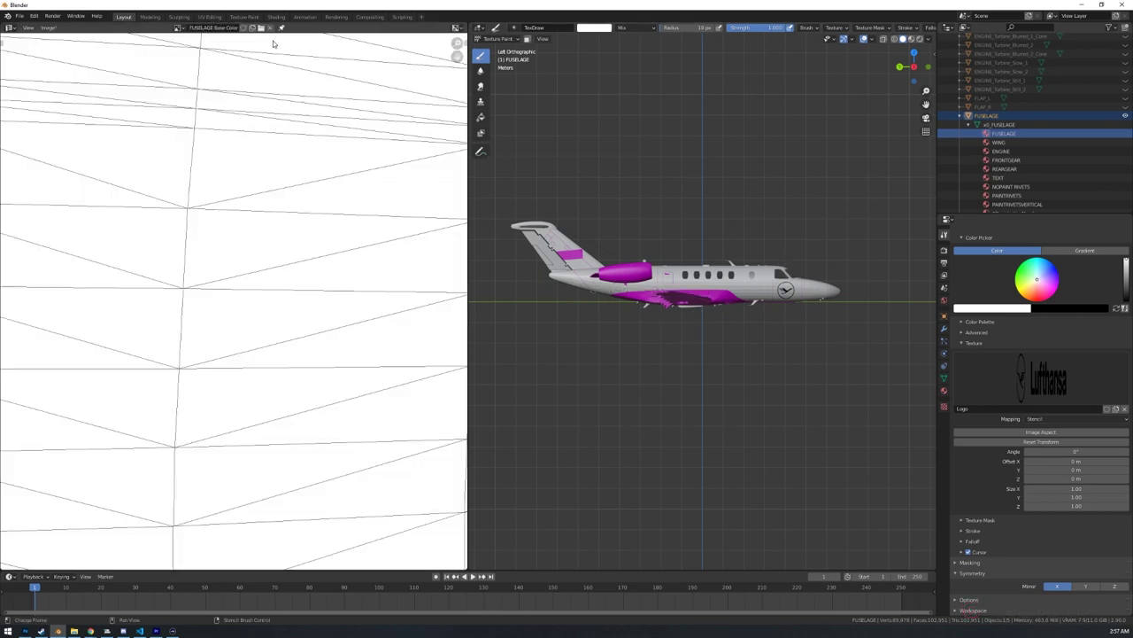
{"action": "scroll", "coordinate": [133, 252], "scroll_direction": "down", "scroll_amount": 8}
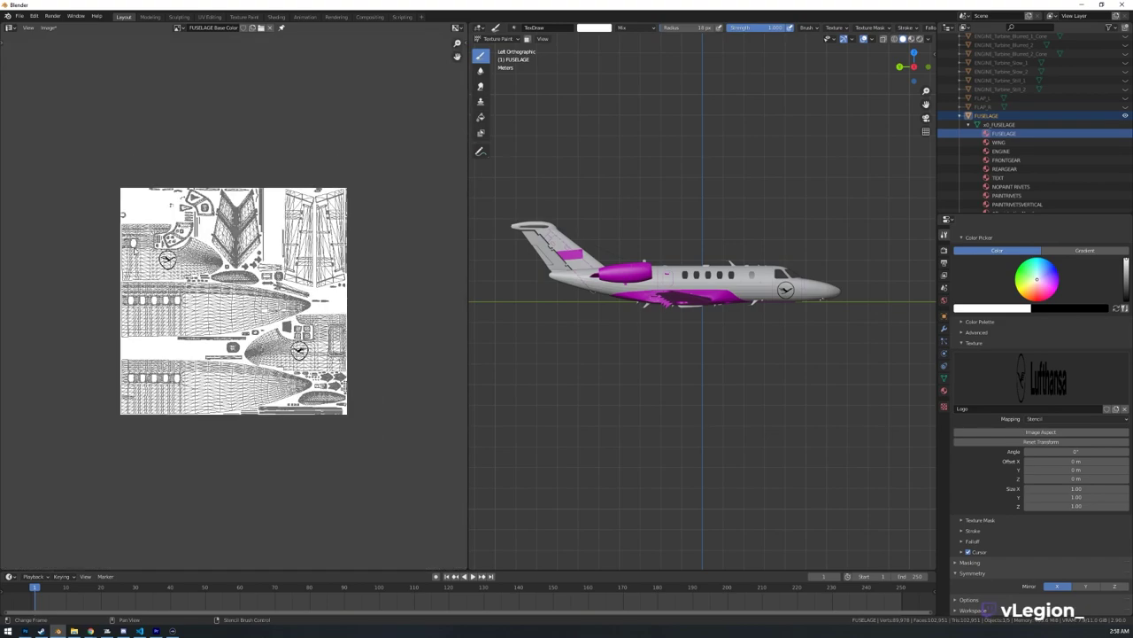
{"action": "scroll", "coordinate": [137, 254], "scroll_direction": "down", "scroll_amount": 1}
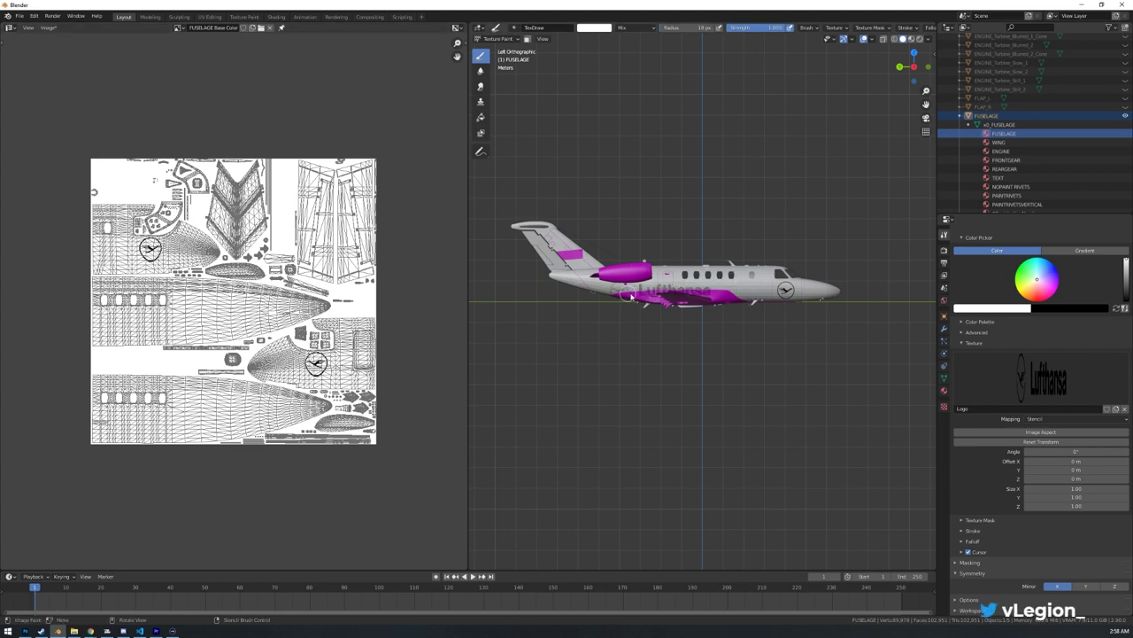
- Move the stencil's wordmark under the cabin windows, try painting it with X mirroring, and undo the stroke
{"action": "right_click_drag", "start_coordinate": [642, 296], "coordinate": [705, 288]}
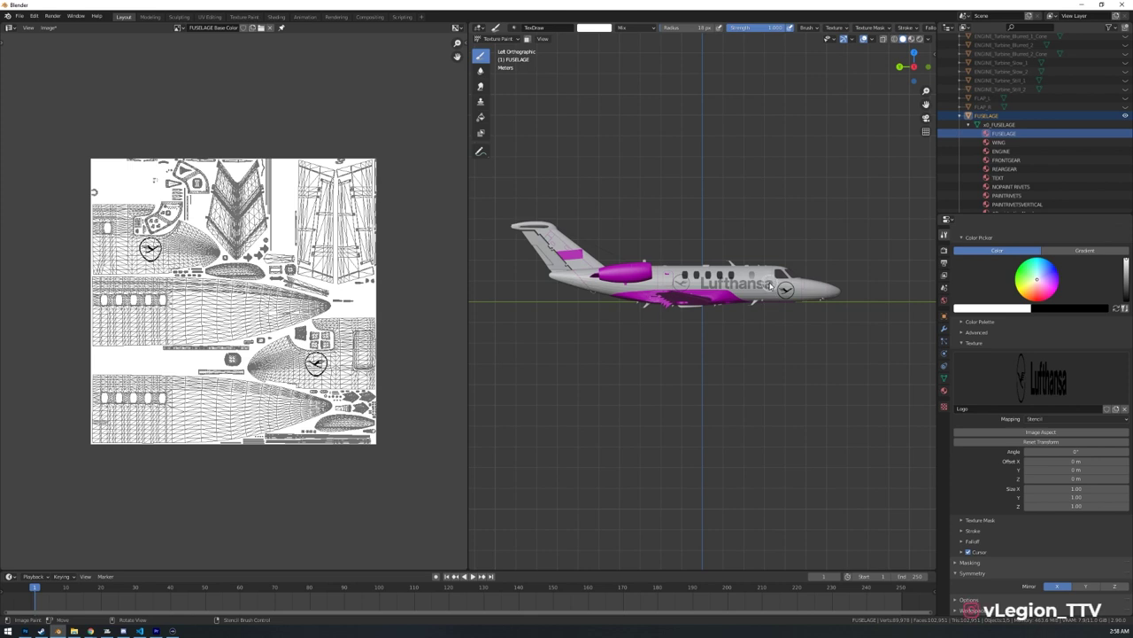
{"action": "left_click_drag", "start_coordinate": [768, 287], "coordinate": [717, 281]}
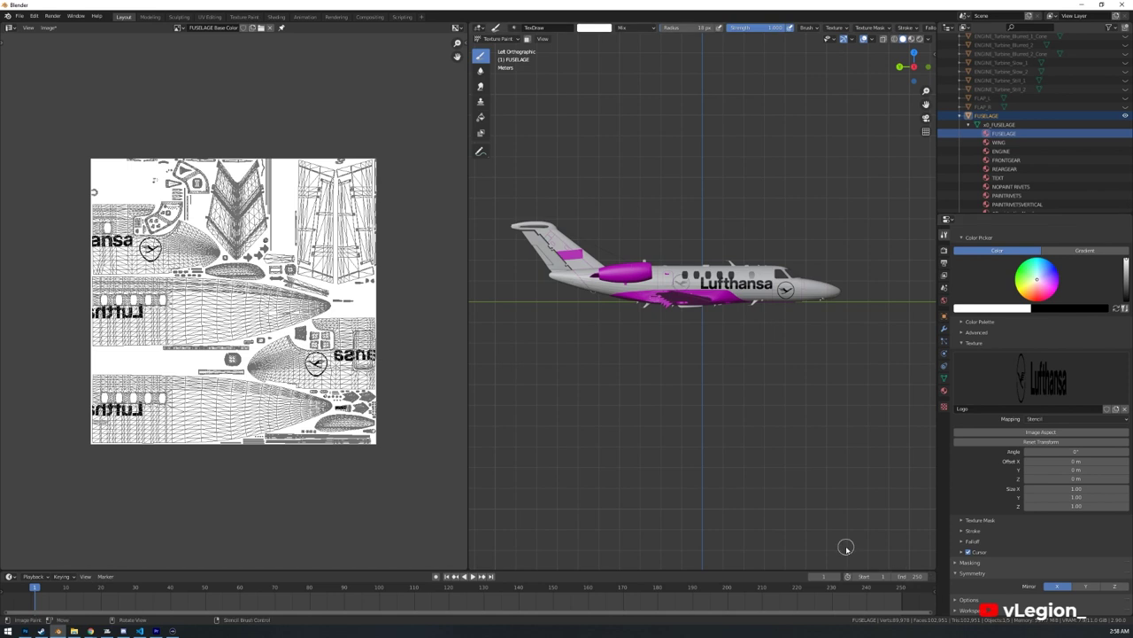
{"action": "key", "text": "ctrl+z"}
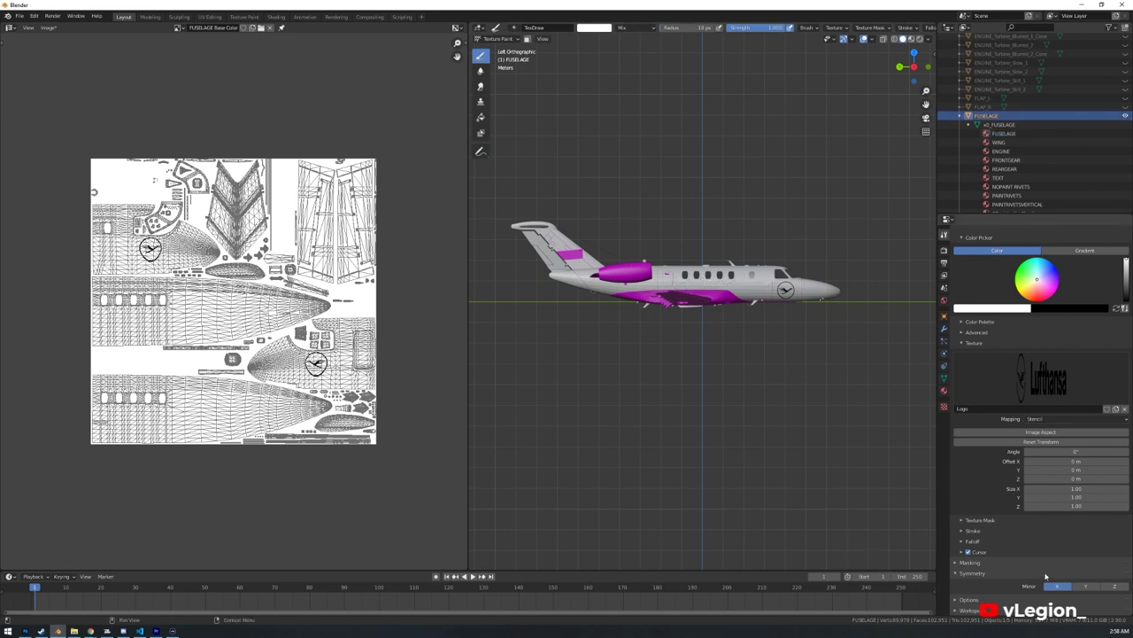
- Turn off X mirroring and paint the Lufthansa wordmark under the windows on the side shown in the left view
{"action": "key", "text": "ctrl+shift+z"}
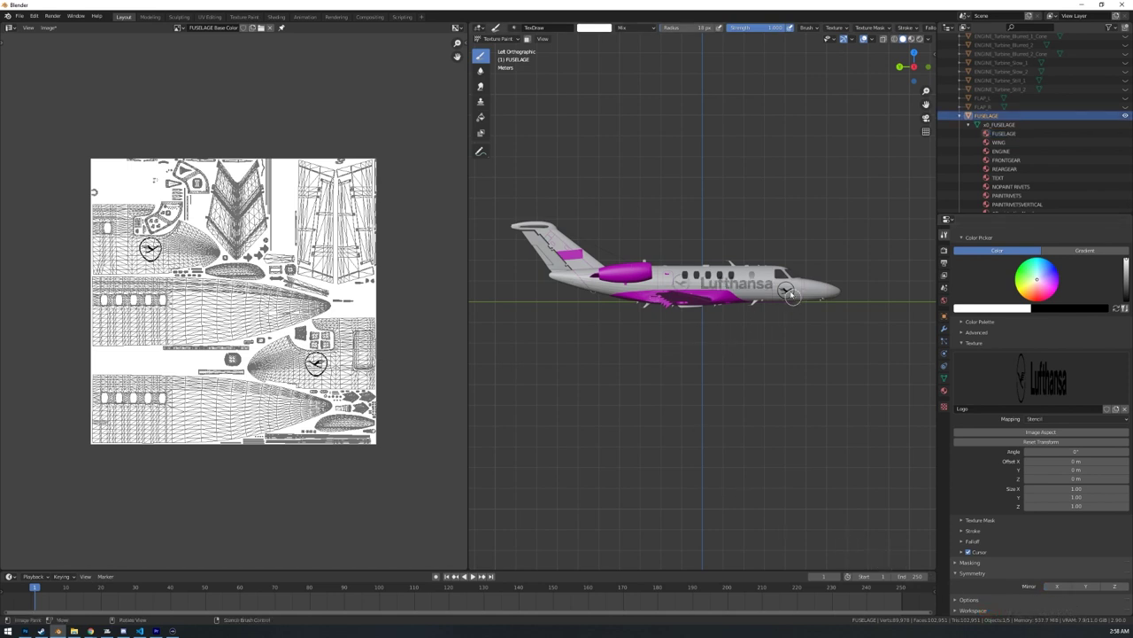
{"action": "left_click_drag", "start_coordinate": [783, 292], "coordinate": [732, 285]}
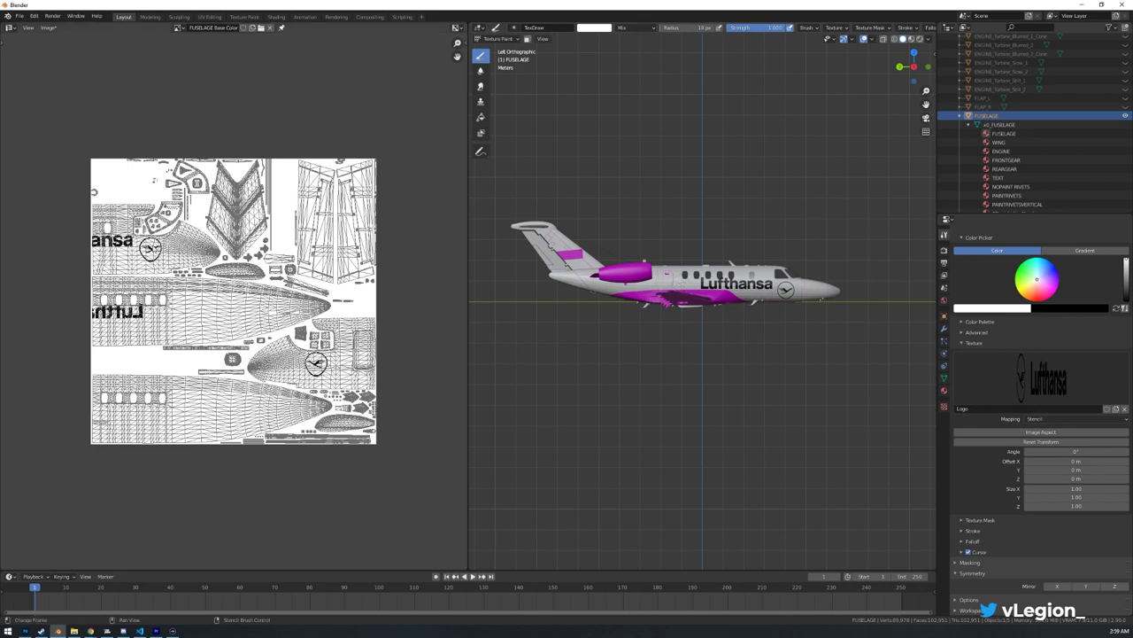
- In the right orthographic view, align the stencil with the opposite side's lettering and paint the Lufthansa wordmark under the cabin windows
{"action": "left_click", "coordinate": [914, 68]}
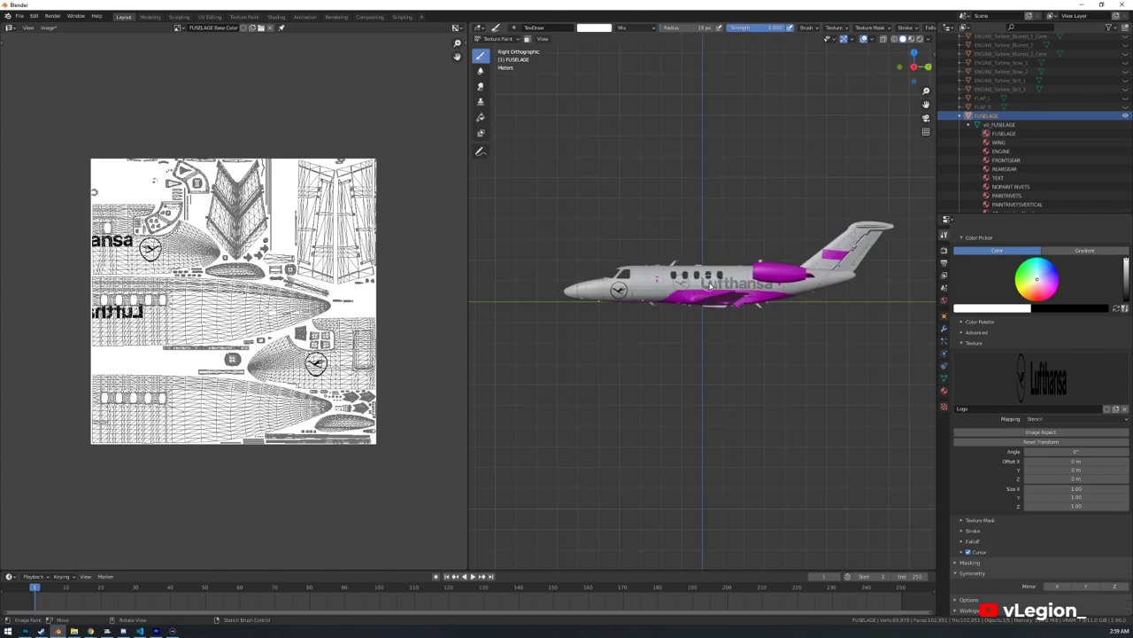
{"action": "right_click_drag", "start_coordinate": [714, 284], "coordinate": [674, 283]}
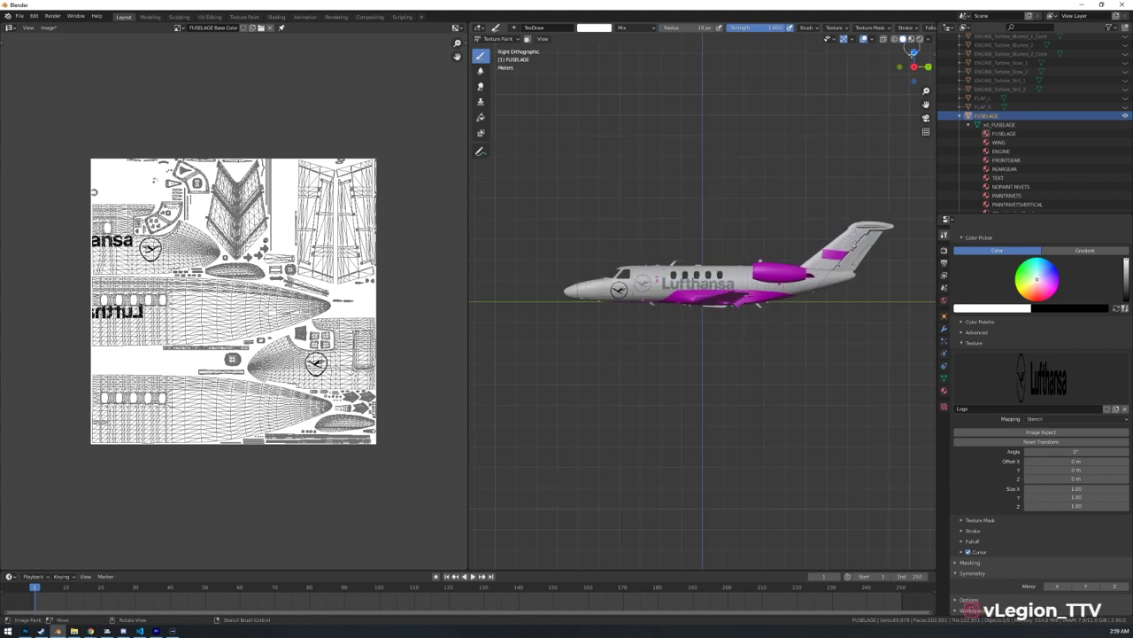
{"action": "left_click", "coordinate": [914, 68]}
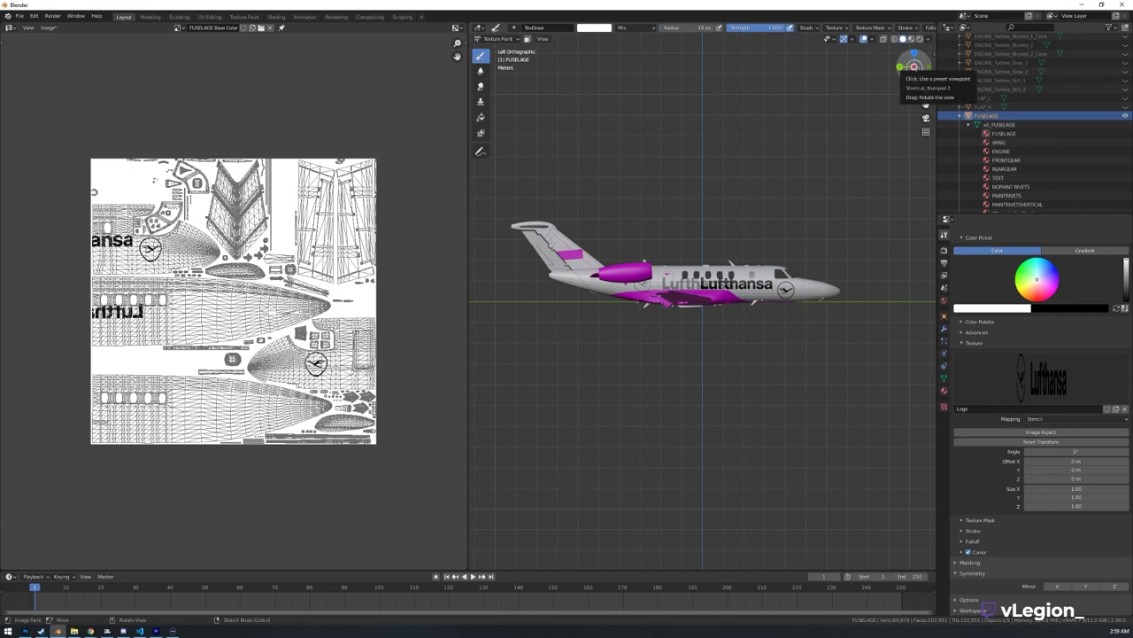
{"action": "left_click", "coordinate": [914, 67]}
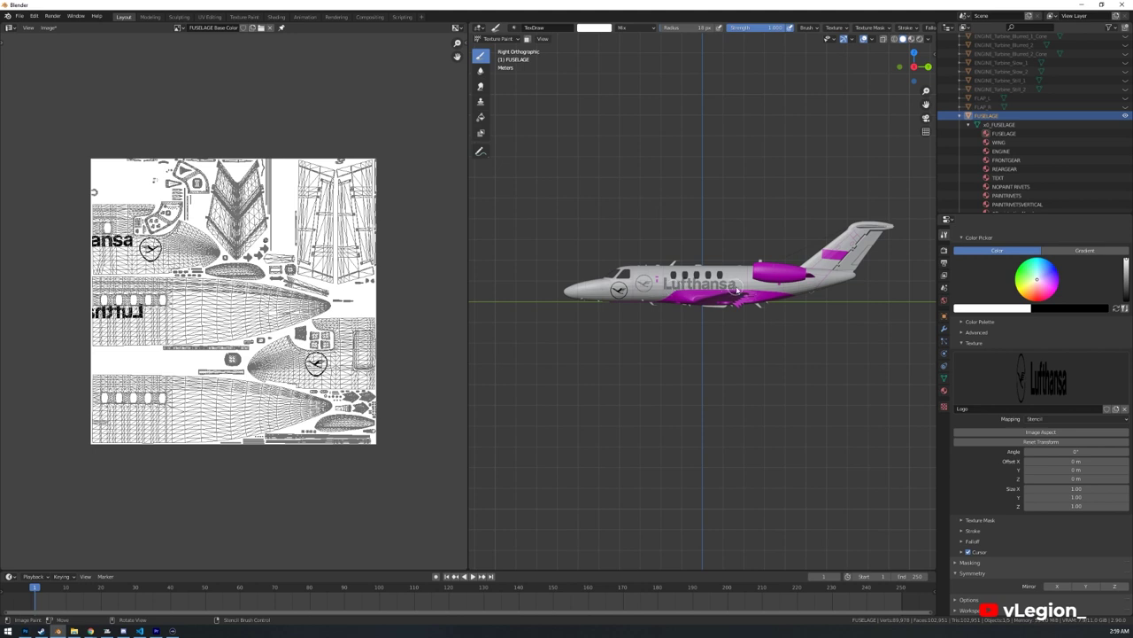
{"action": "mouse_move", "coordinate": [738, 289]}
{"action": "left_mouse_down"}
{"action": "mouse_move", "coordinate": [670, 285]}
{"action": "mouse_move", "coordinate": [739, 287]}
{"action": "mouse_move", "coordinate": [677, 291]}
{"action": "mouse_move", "coordinate": [671, 274]}
{"action": "mouse_move", "coordinate": [699, 284]}
{"action": "left_mouse_up"}
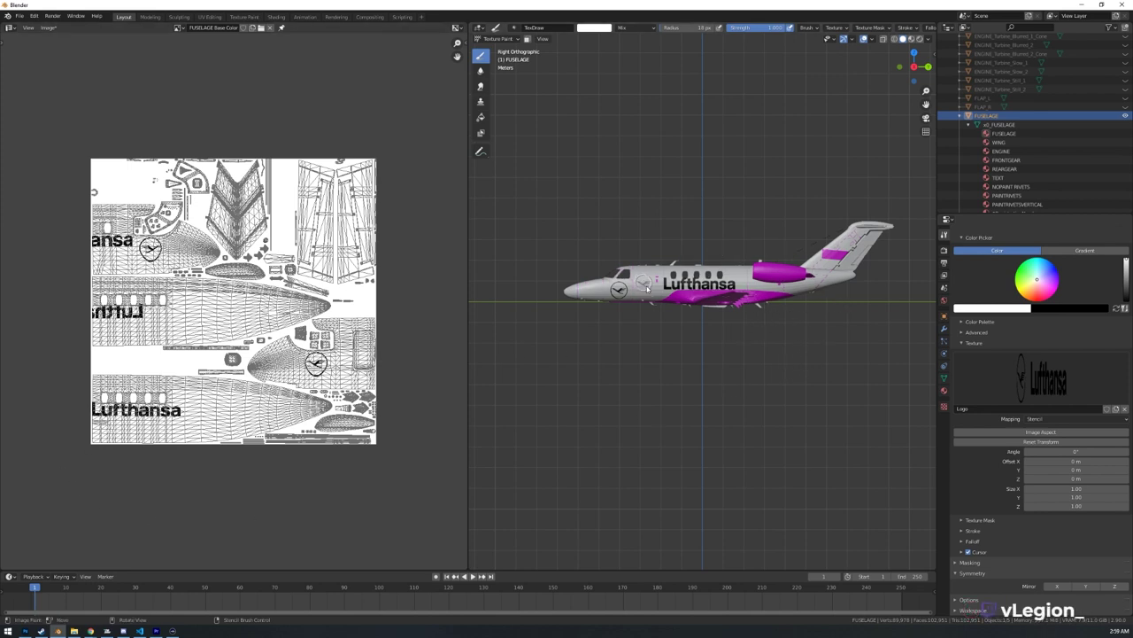
- Move the stencil's round emblem onto the tail fin and paint it there with X mirroring turned on
{"action": "right_click_drag", "start_coordinate": [684, 288], "coordinate": [896, 246]}
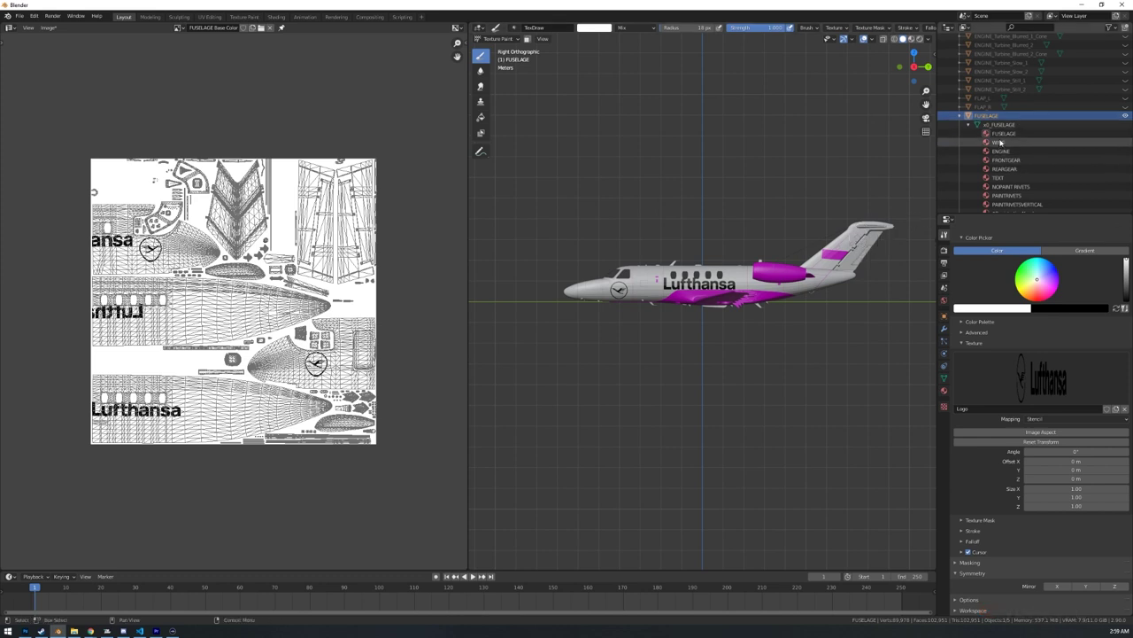
{"action": "scroll", "coordinate": [1011, 140], "scroll_direction": "down", "scroll_amount": 5}
{"action": "scroll", "coordinate": [1011, 140], "scroll_direction": "up", "scroll_amount": 5}
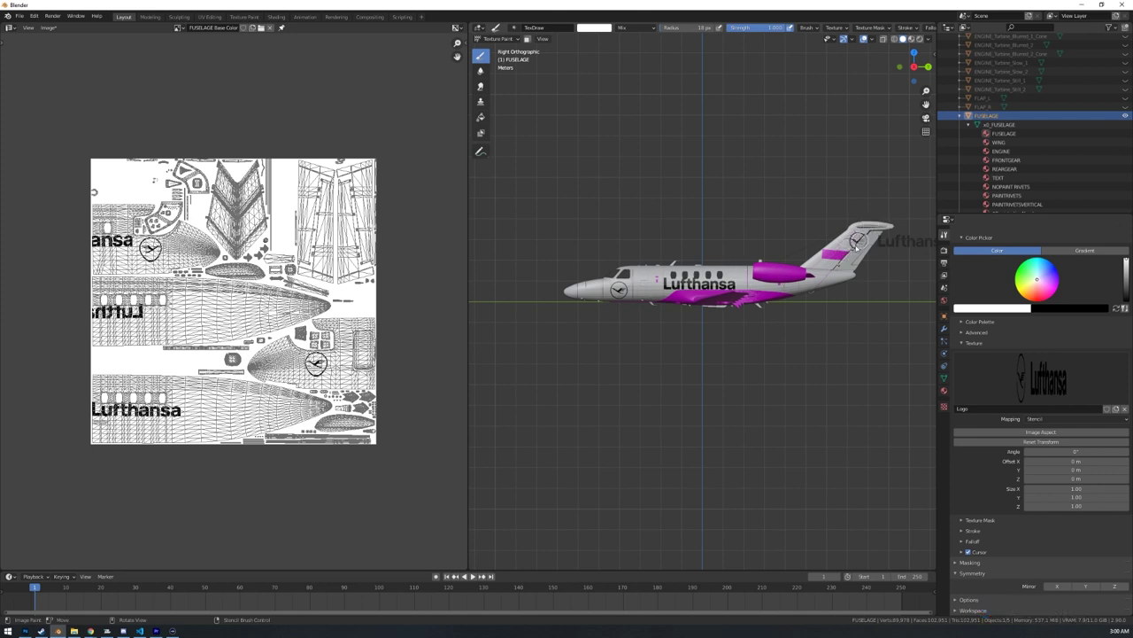
{"action": "left_click", "coordinate": [1058, 586]}
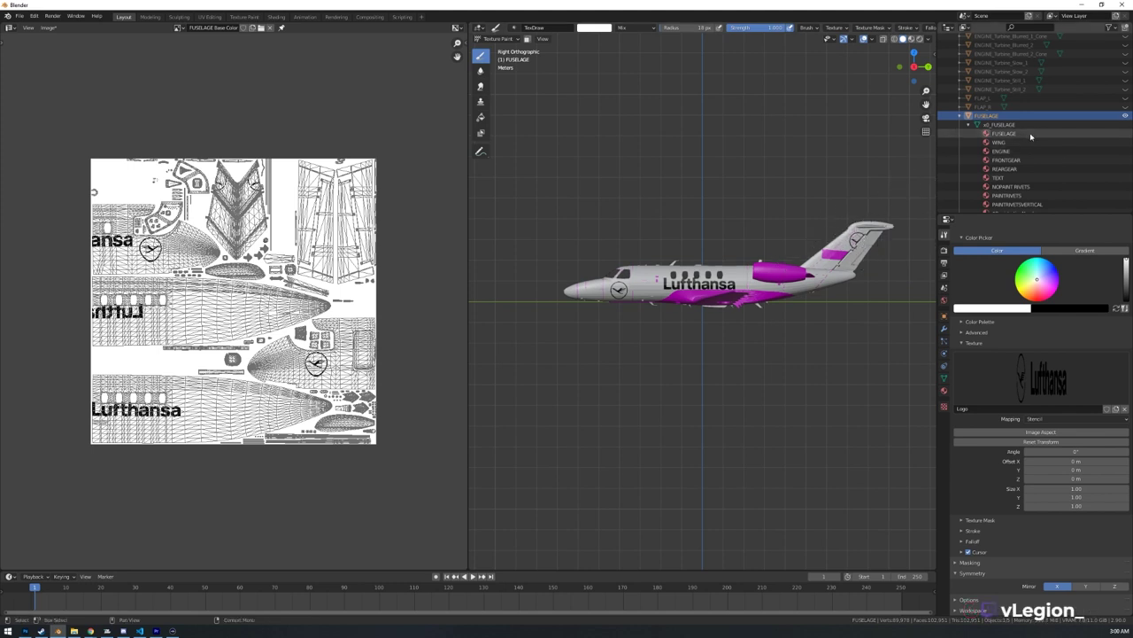
- Switch to Object Mode and select the RUDDER_1 object and its FUSELAGE material
{"action": "scroll", "coordinate": [1014, 157], "scroll_direction": "down", "scroll_amount": 5}
{"action": "scroll", "coordinate": [1015, 157], "scroll_direction": "down", "scroll_amount": 8}
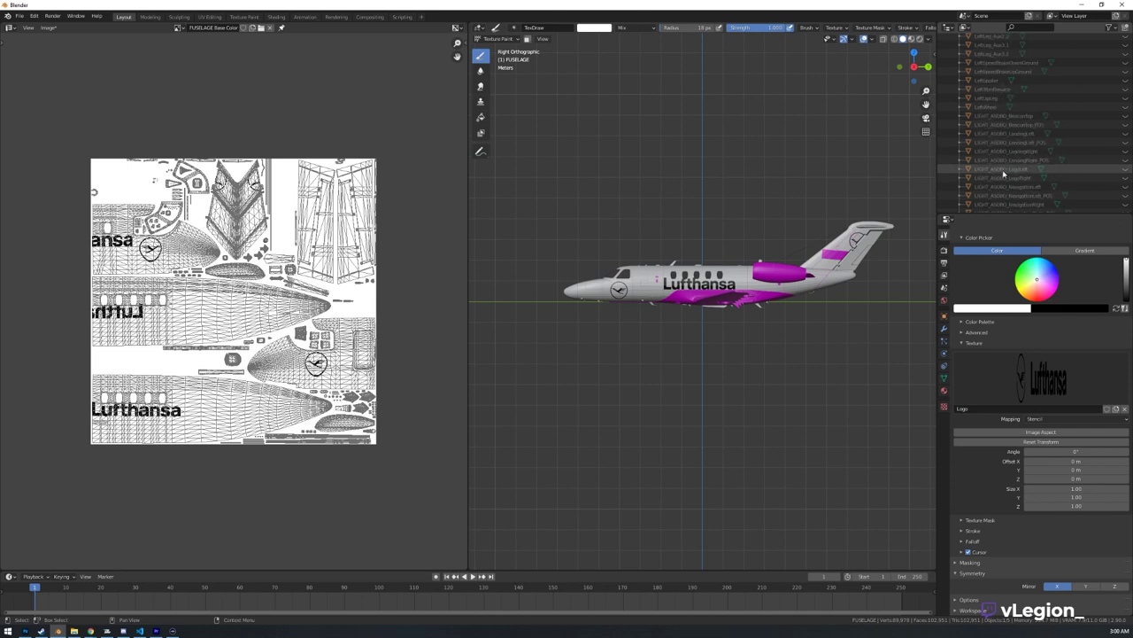
{"action": "scroll", "coordinate": [1002, 168], "scroll_direction": "down", "scroll_amount": 8}
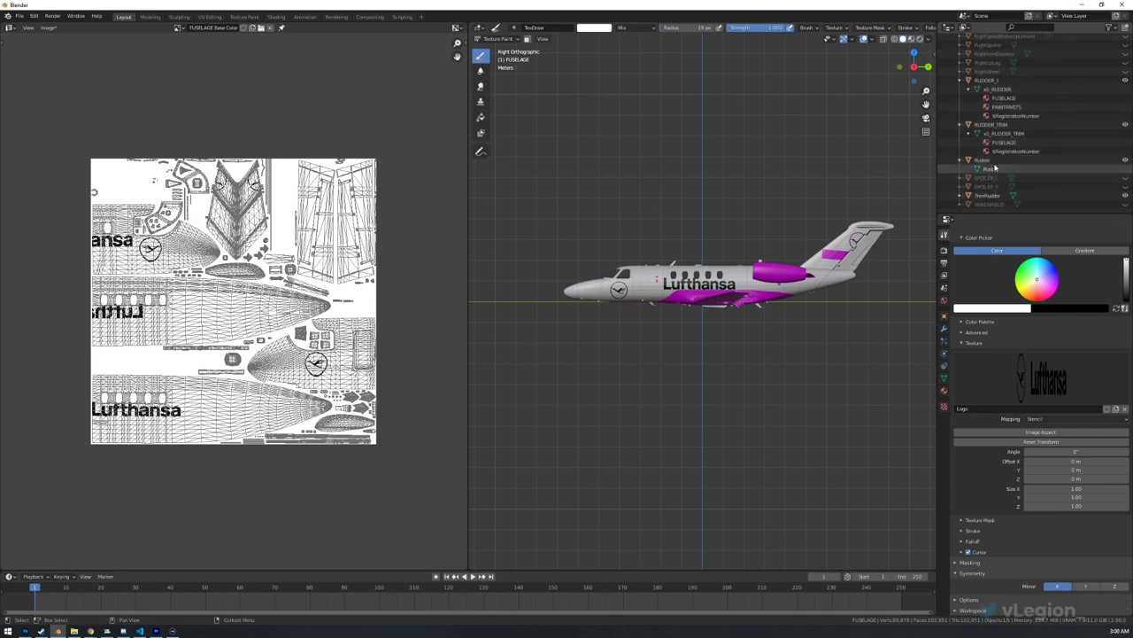
{"action": "left_click", "coordinate": [985, 80]}
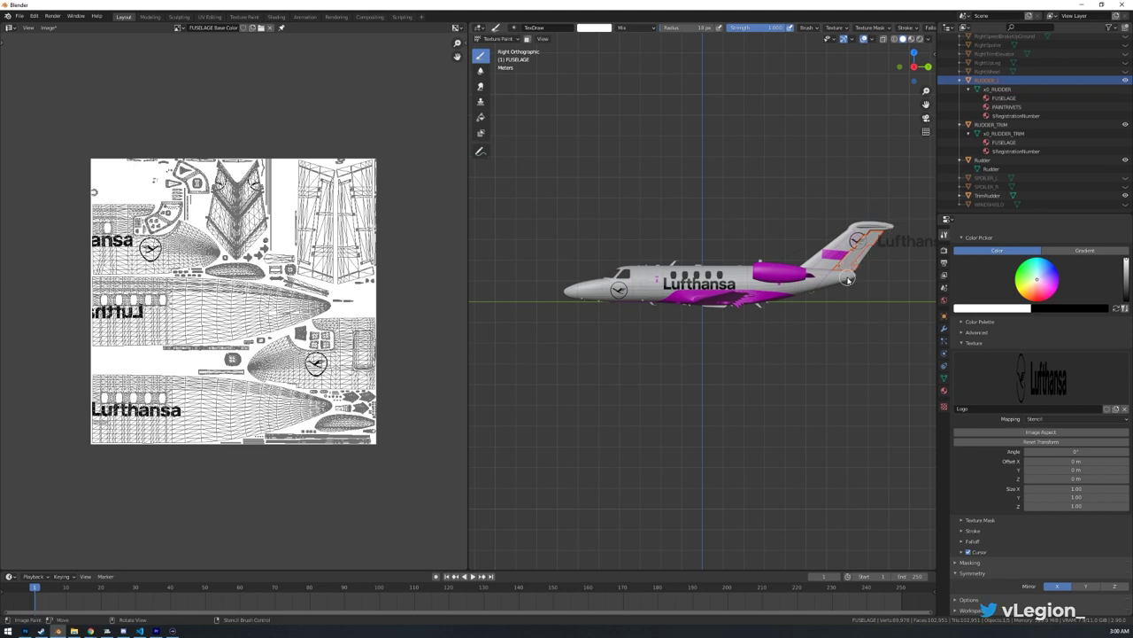
{"action": "left_click", "coordinate": [1003, 100]}
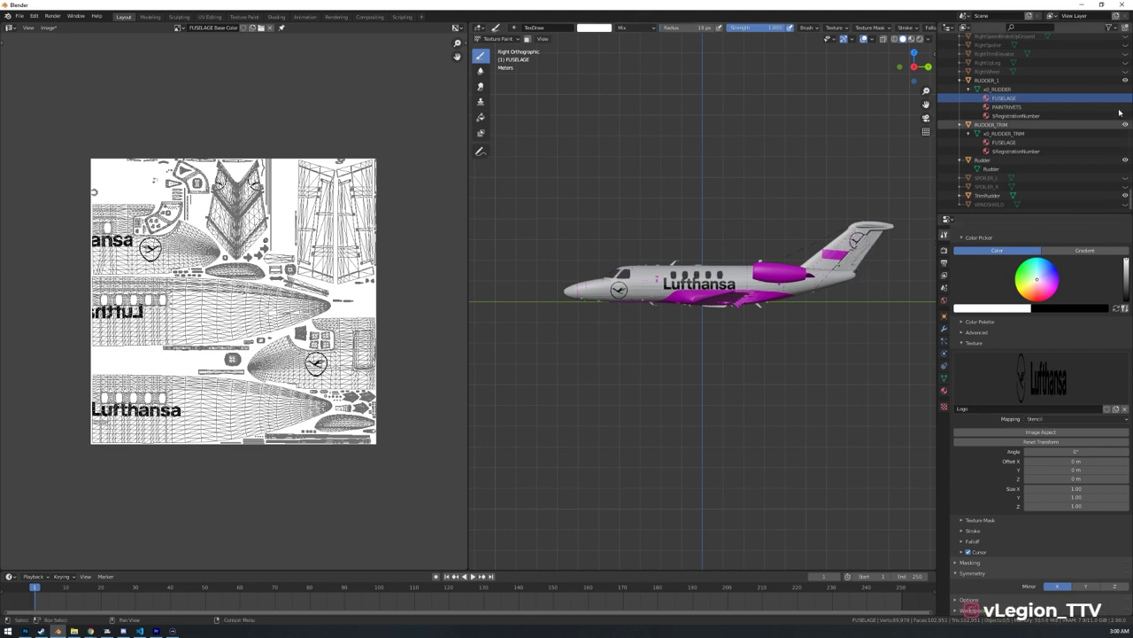
{"action": "left_click", "coordinate": [496, 39]}
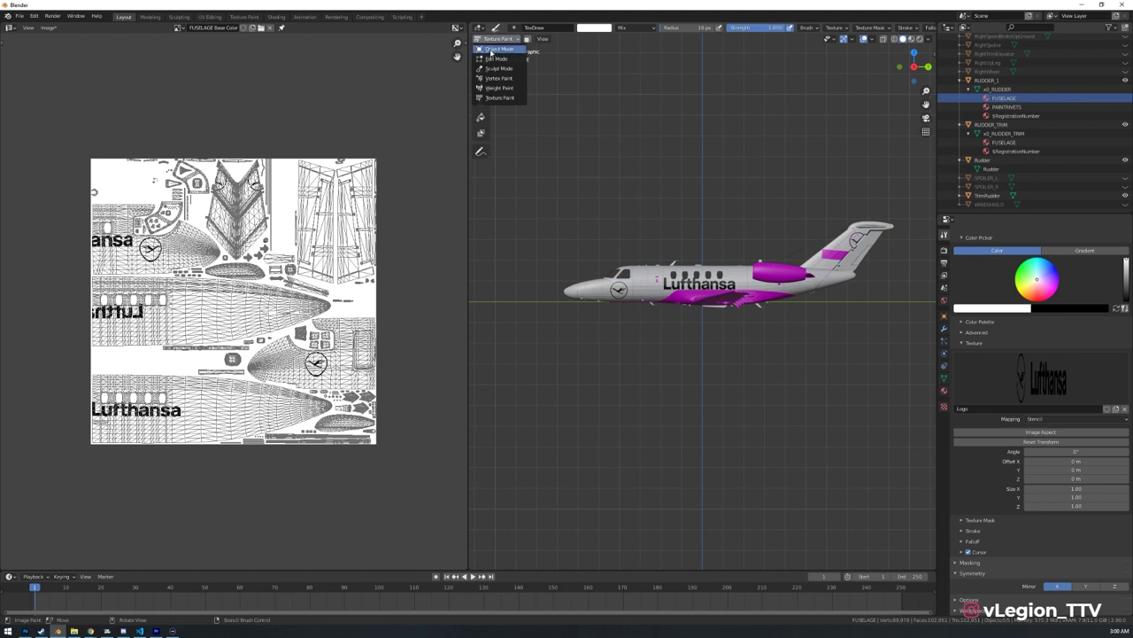
{"action": "left_click", "coordinate": [491, 50]}
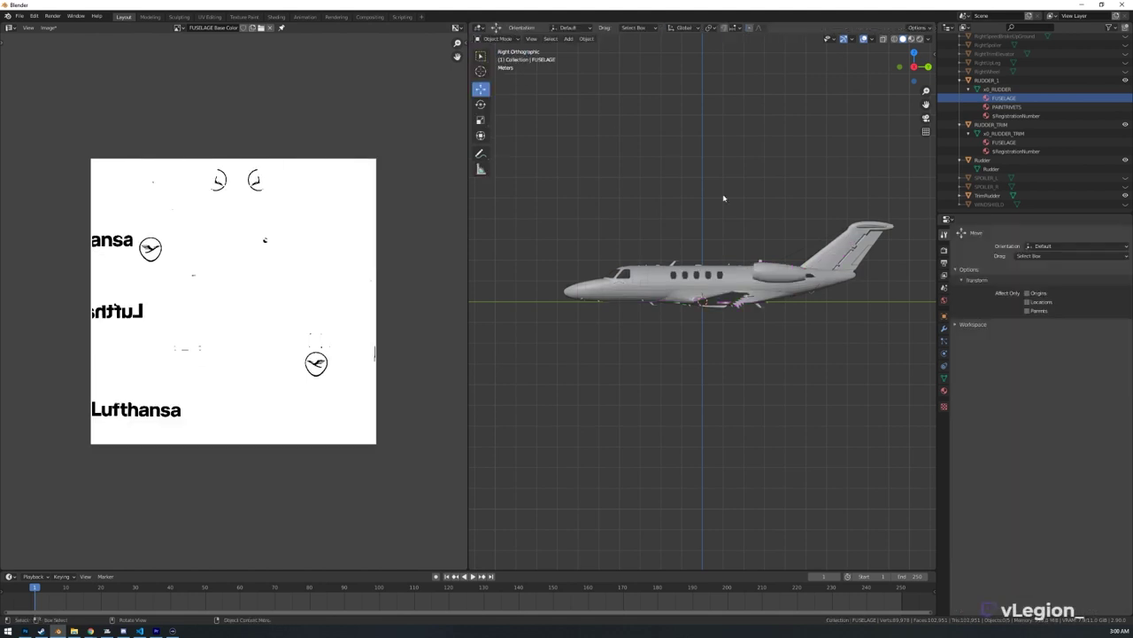
{"action": "left_click", "coordinate": [850, 266]}
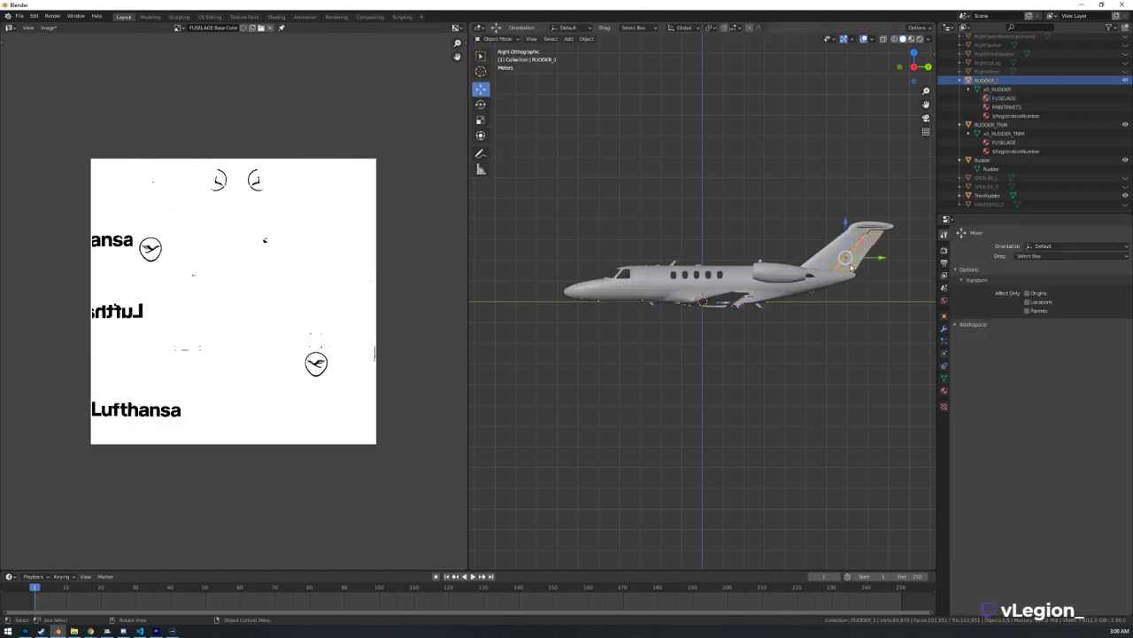
{"action": "left_click", "coordinate": [1021, 100]}
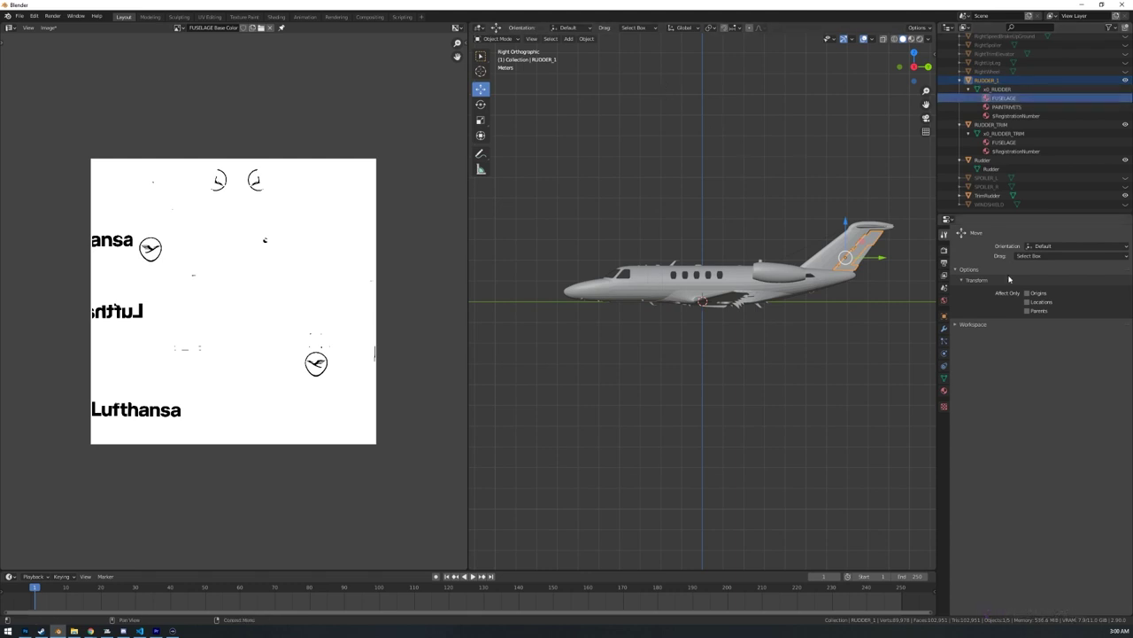
- Show the FUSELAGE material slot of RUDDER_1 in Edit Mode and paint the round emblem onto the rudder in Texture Paint mode
{"action": "left_click", "coordinate": [497, 39]}
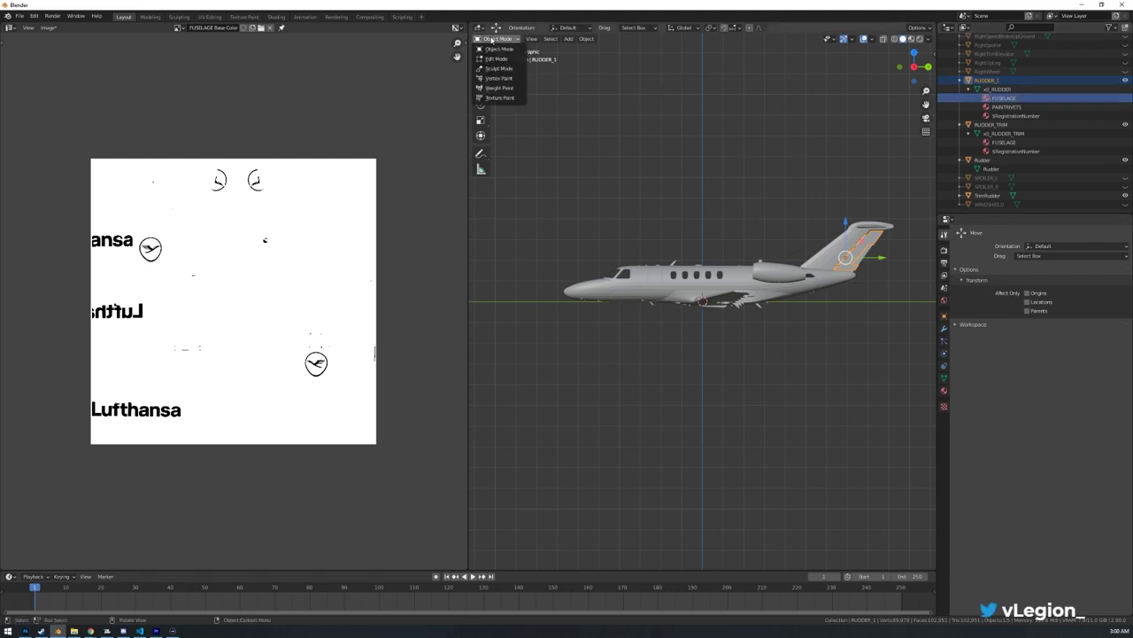
{"action": "left_click", "coordinate": [490, 59]}
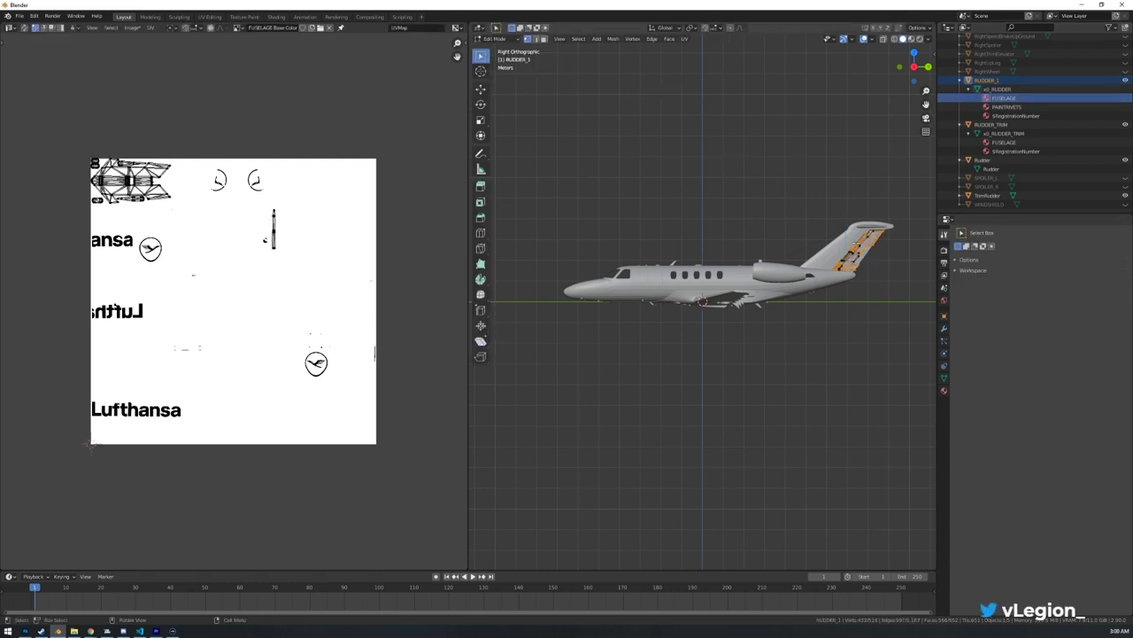
{"action": "left_click", "coordinate": [944, 391]}
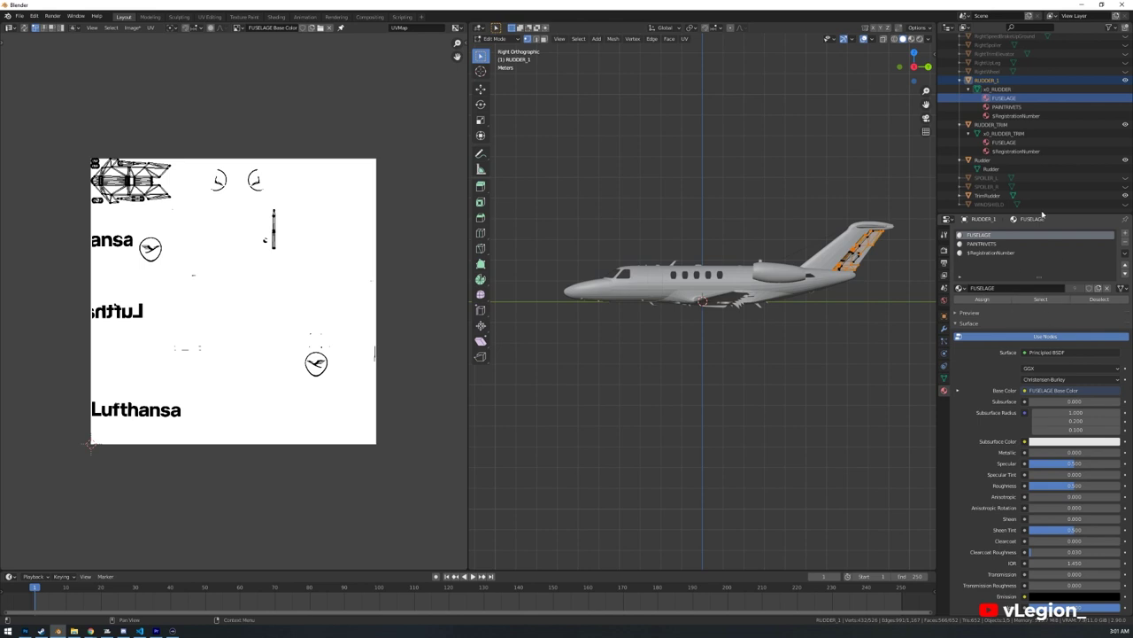
{"action": "left_click", "coordinate": [497, 40]}
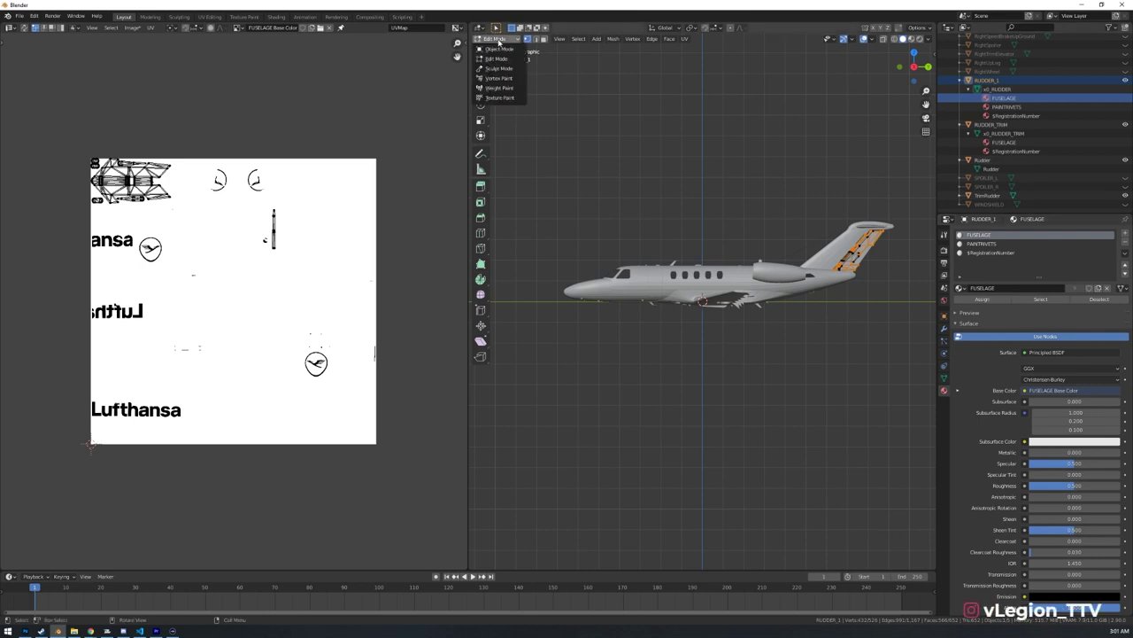
{"action": "left_click", "coordinate": [499, 98]}
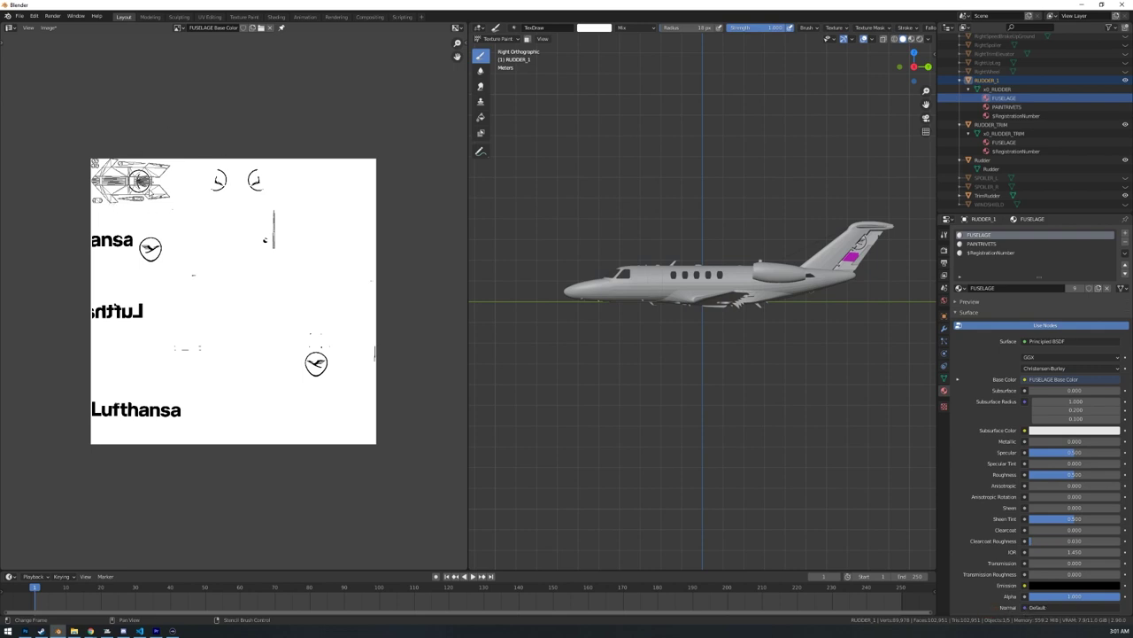
- Deselect the rudder's geometry in Edit Mode, return to Object Mode and deselect the rudder
{"action": "left_click", "coordinate": [494, 39]}
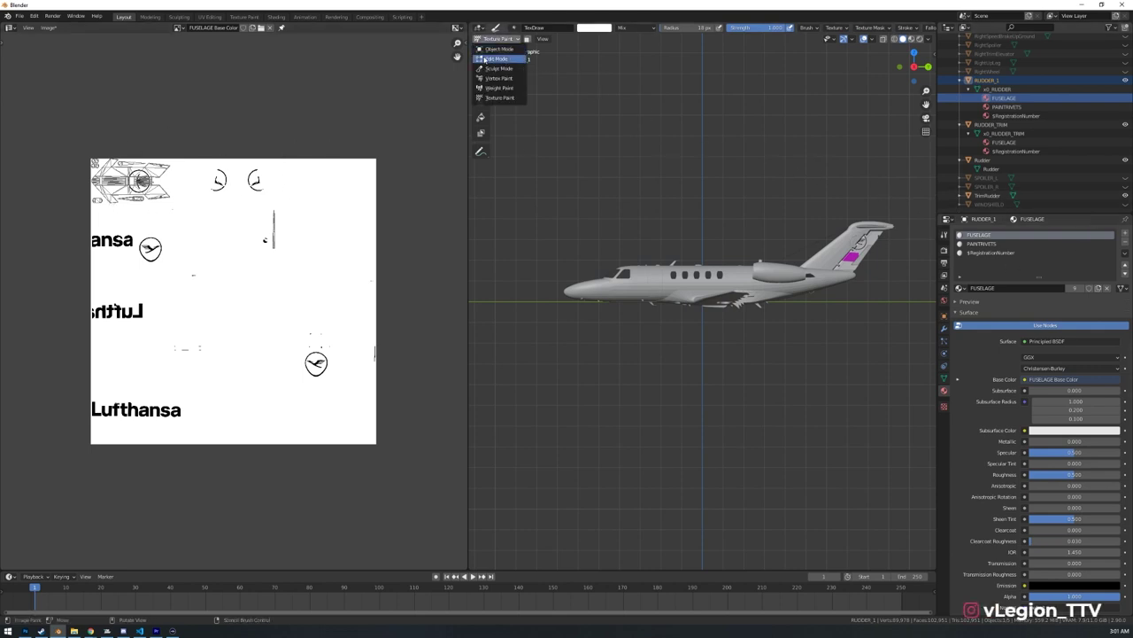
{"action": "left_click", "coordinate": [496, 58]}
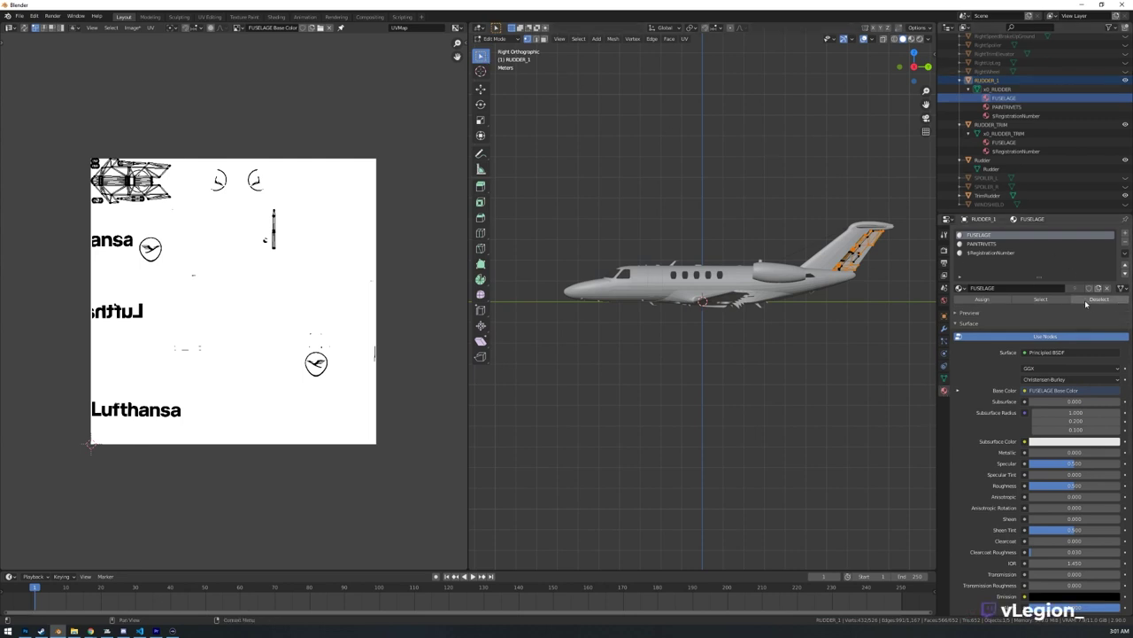
{"action": "left_click", "coordinate": [859, 315]}
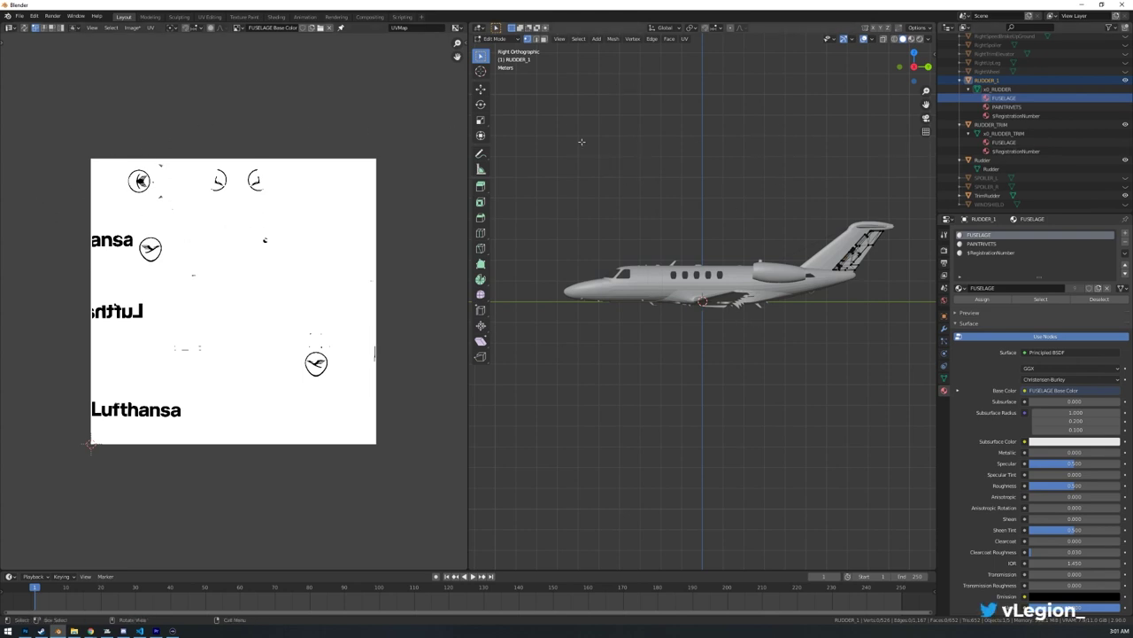
{"action": "left_click", "coordinate": [494, 39]}
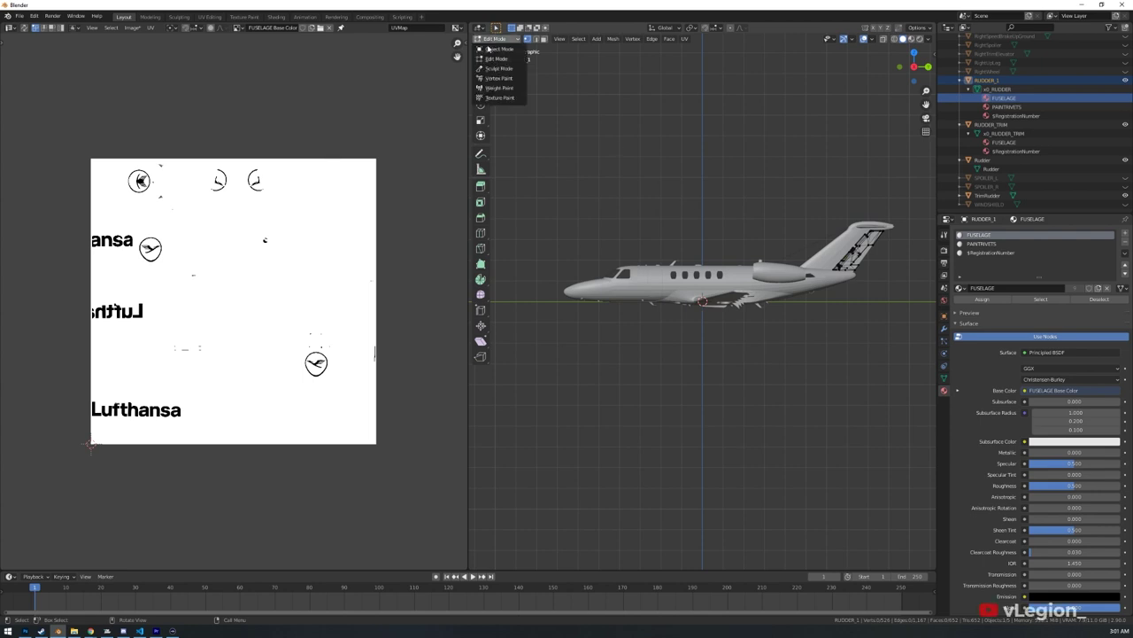
{"action": "left_click", "coordinate": [503, 47]}
{"action": "left_click", "coordinate": [633, 207]}
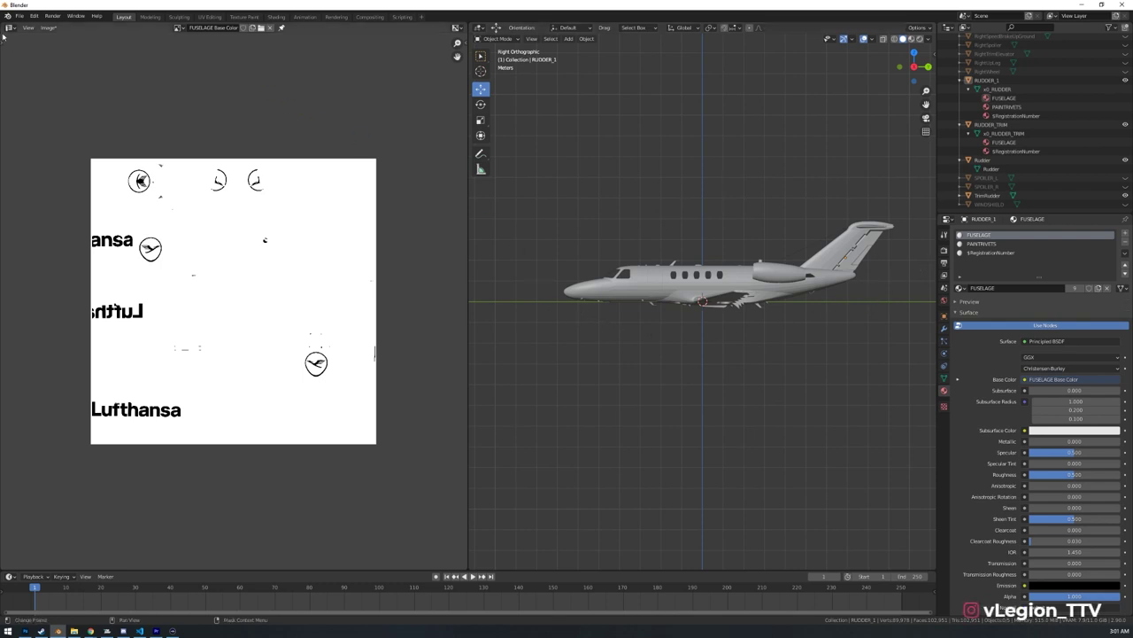
- Save the painted texture over FUSELAGE Base Color Lufthansa.png in the Documents folder
{"action": "left_click", "coordinate": [50, 28]}
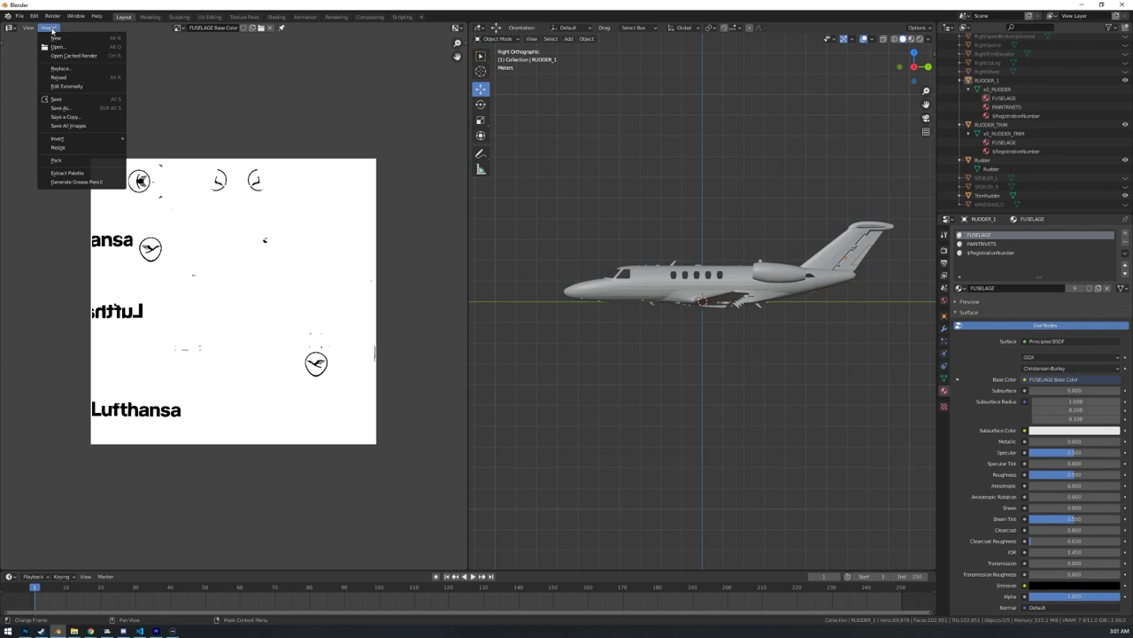
{"action": "left_click", "coordinate": [51, 28]}
{"action": "left_click", "coordinate": [51, 30]}
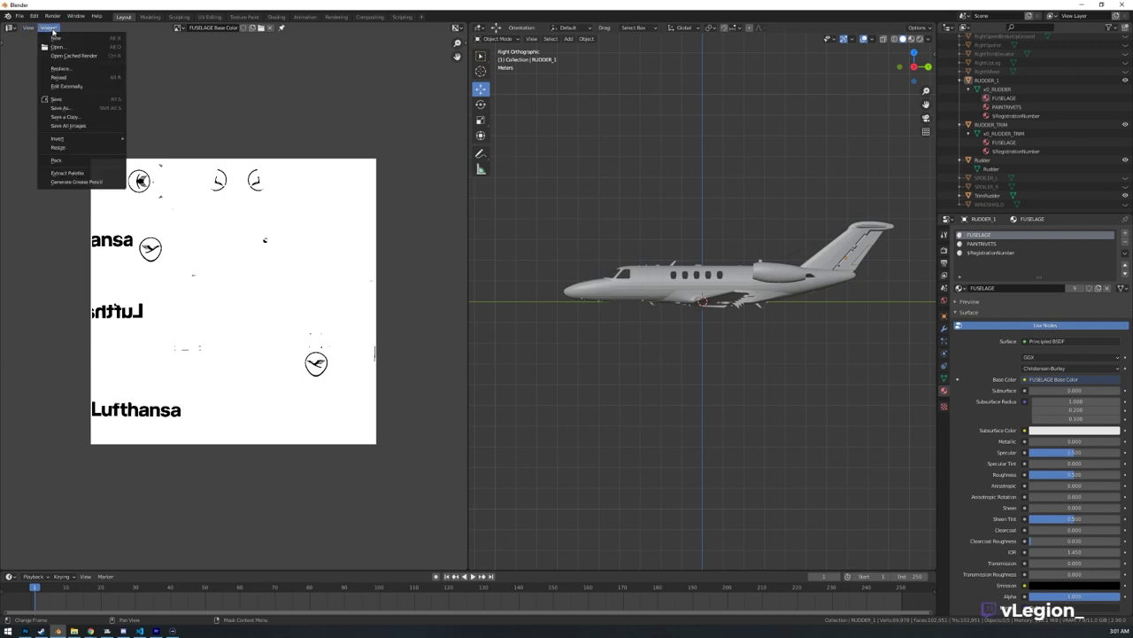
{"action": "left_click", "coordinate": [57, 99]}
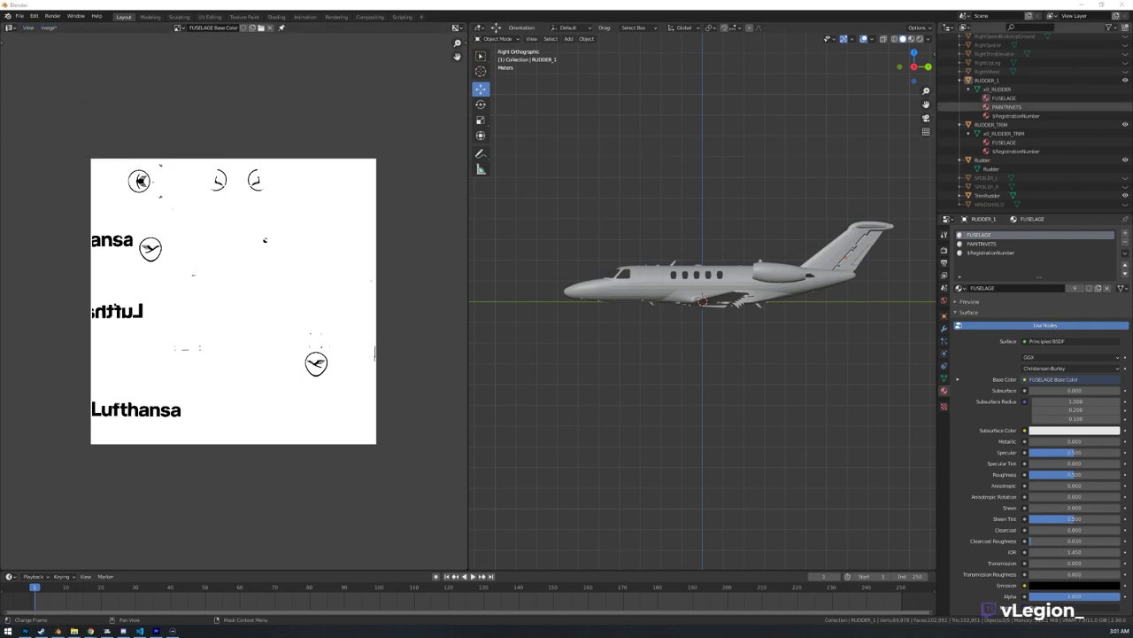
{"action": "left_click_drag", "start_coordinate": [289, 72], "coordinate": [434, 117]}
{"action": "scroll", "coordinate": [515, 229], "scroll_direction": "down", "scroll_amount": 5}
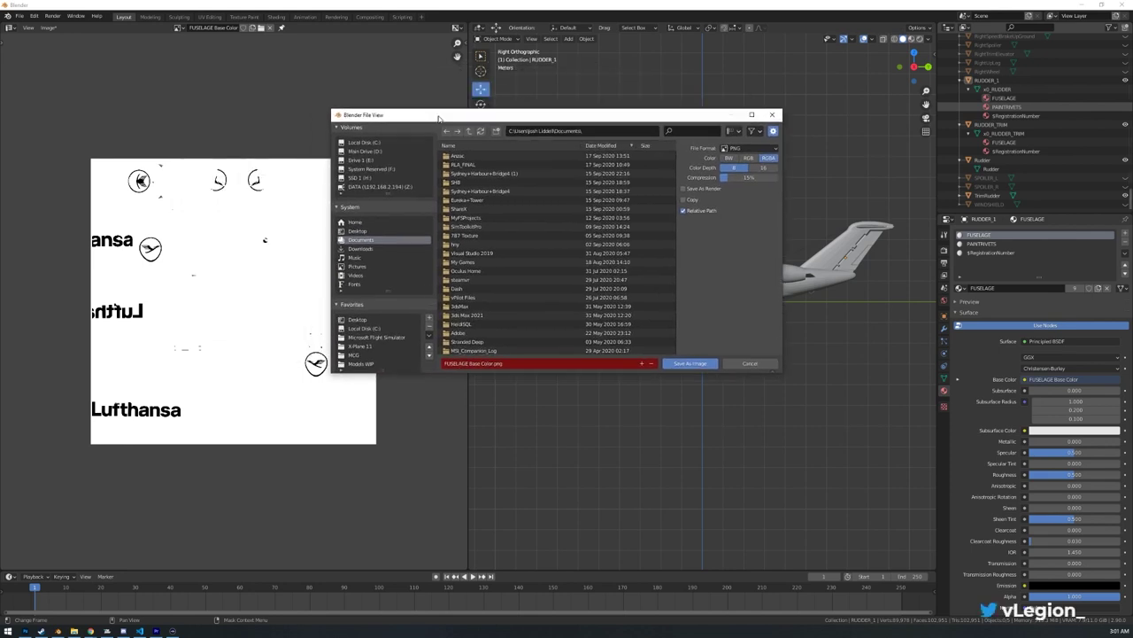
{"action": "scroll", "coordinate": [514, 229], "scroll_direction": "down", "scroll_amount": 5}
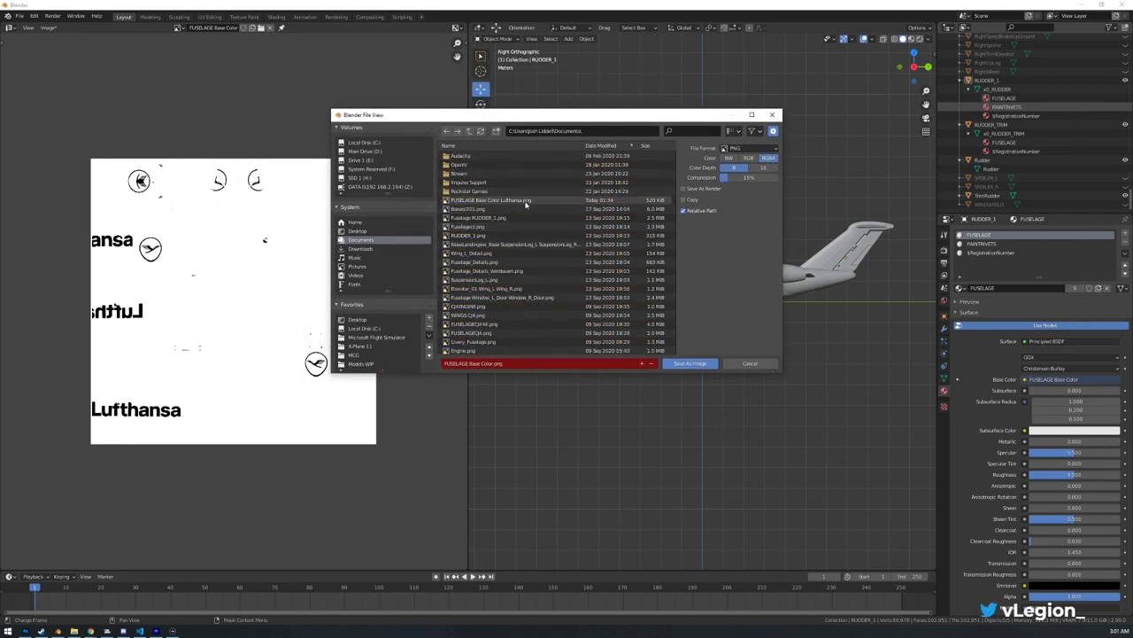
{"action": "left_click", "coordinate": [519, 201]}
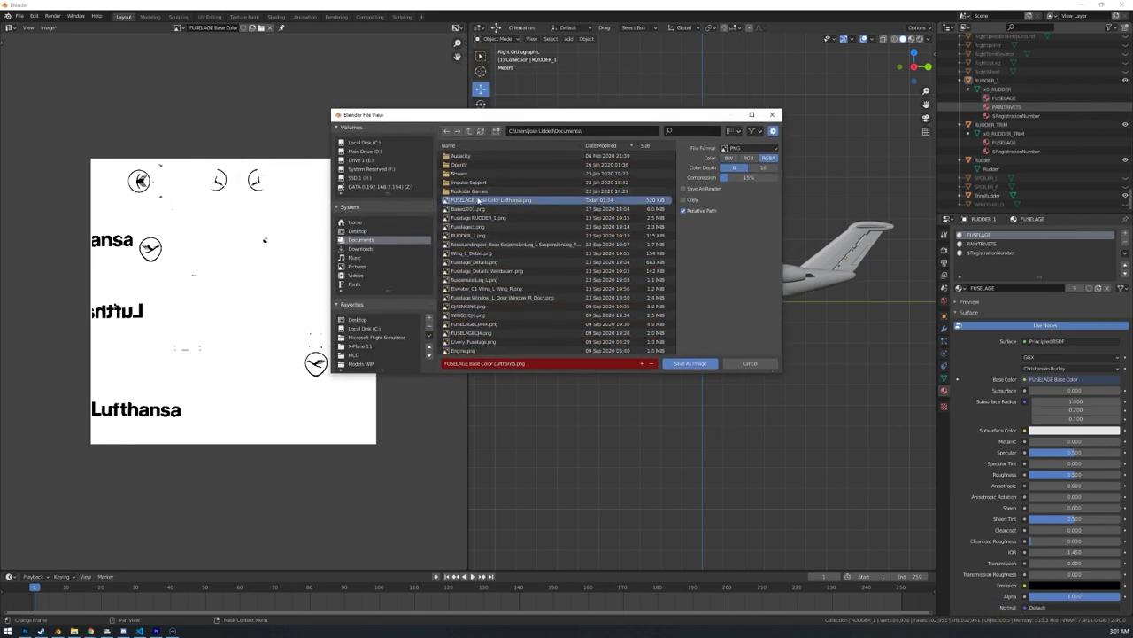
{"action": "left_click", "coordinate": [690, 363]}
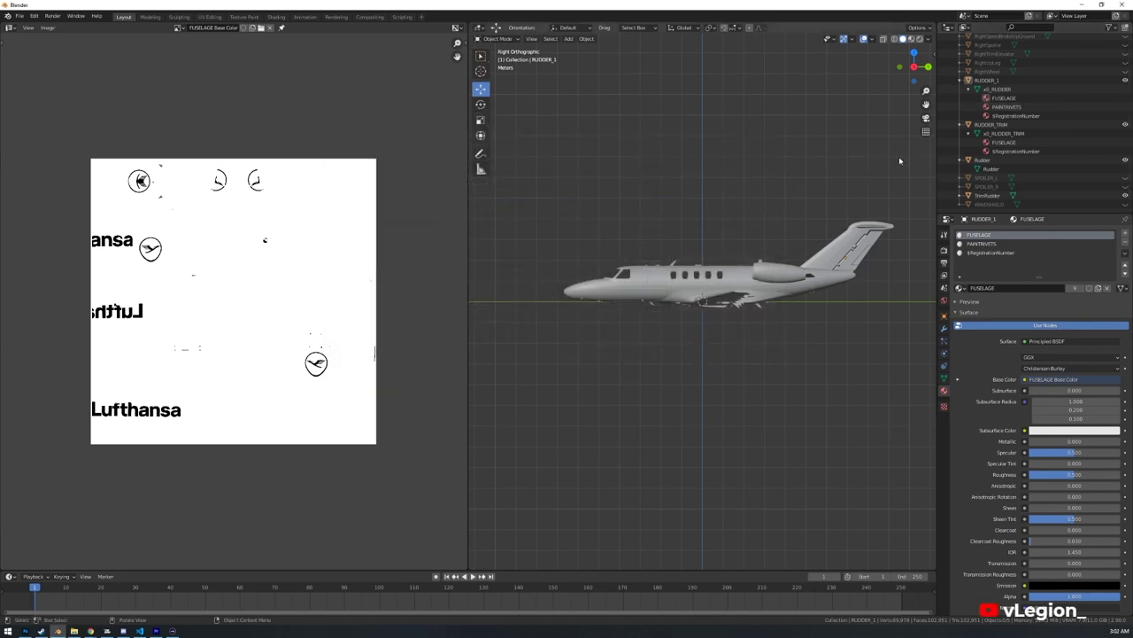
- Switch to Photoshop and locate the fuselage DDS texture inside the cj4-livery-lufthansa package's TEXTURE.LUFTHANSA folder in File Explorer
{"action": "left_click", "coordinate": [1077, 5]}
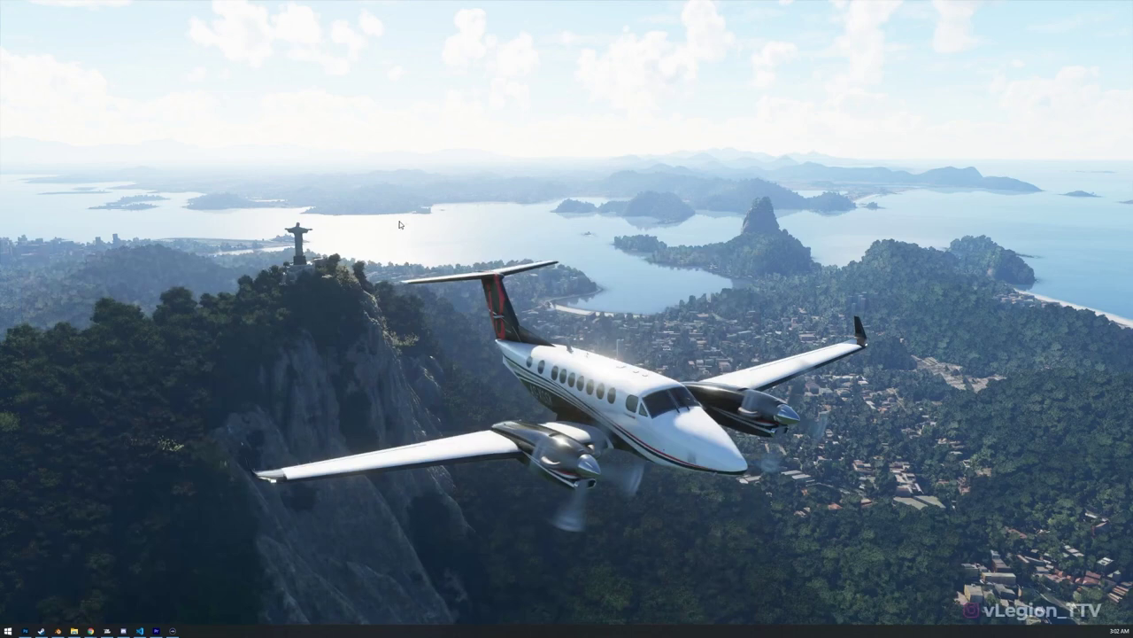
{"action": "left_click", "coordinate": [25, 630]}
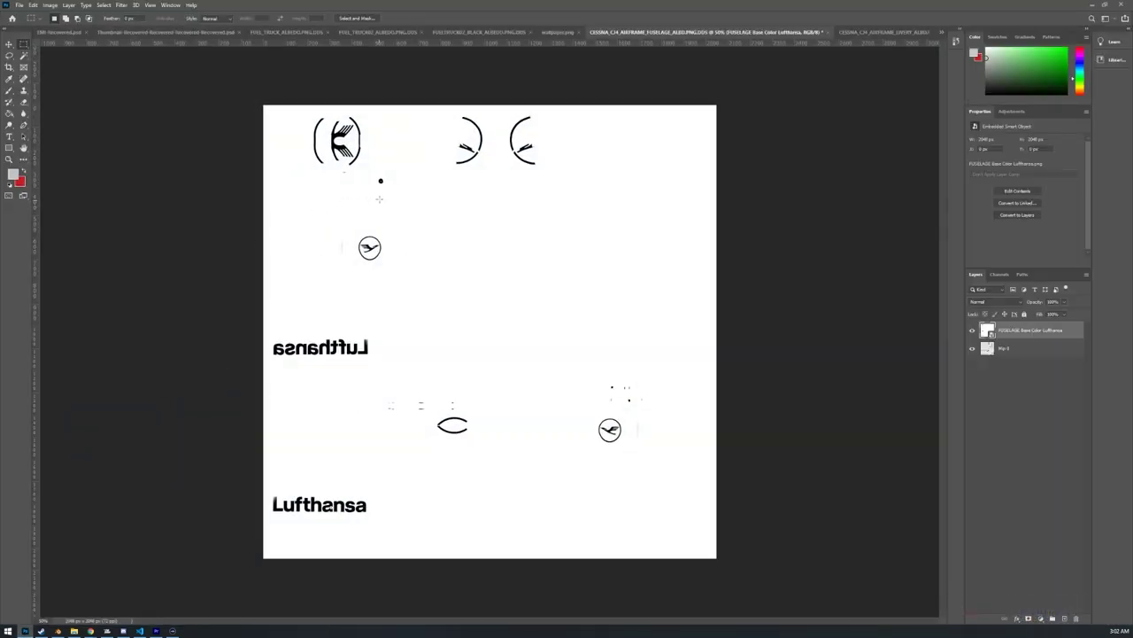
{"action": "left_click", "coordinate": [77, 630]}
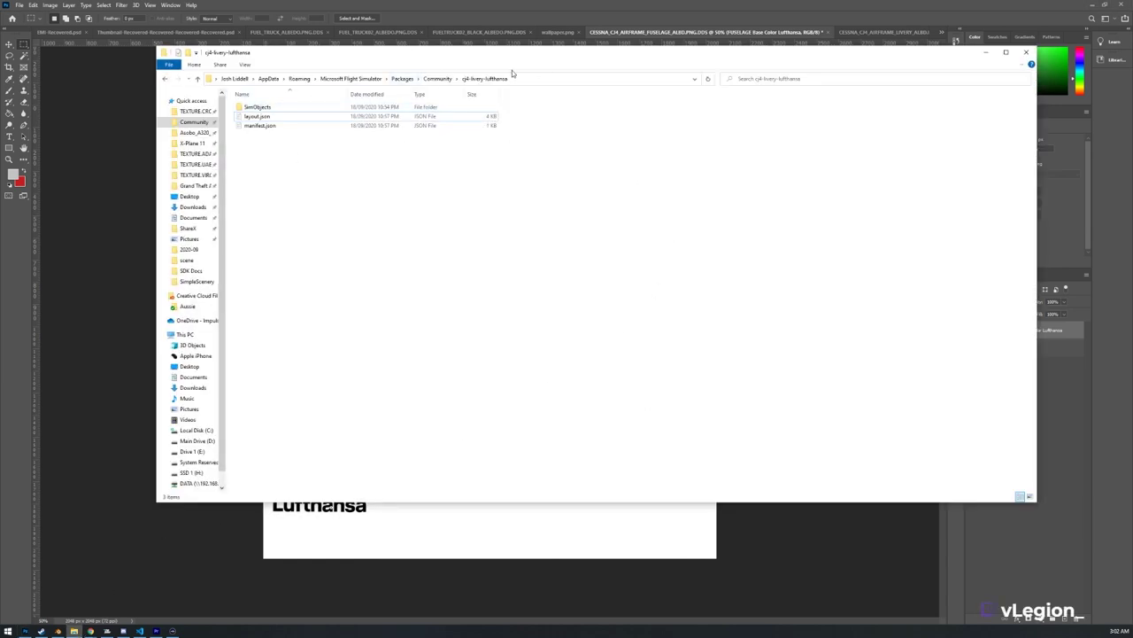
{"action": "double_click", "coordinate": [259, 107]}
{"action": "double_click", "coordinate": [259, 108]}
{"action": "left_click", "coordinate": [382, 106]}
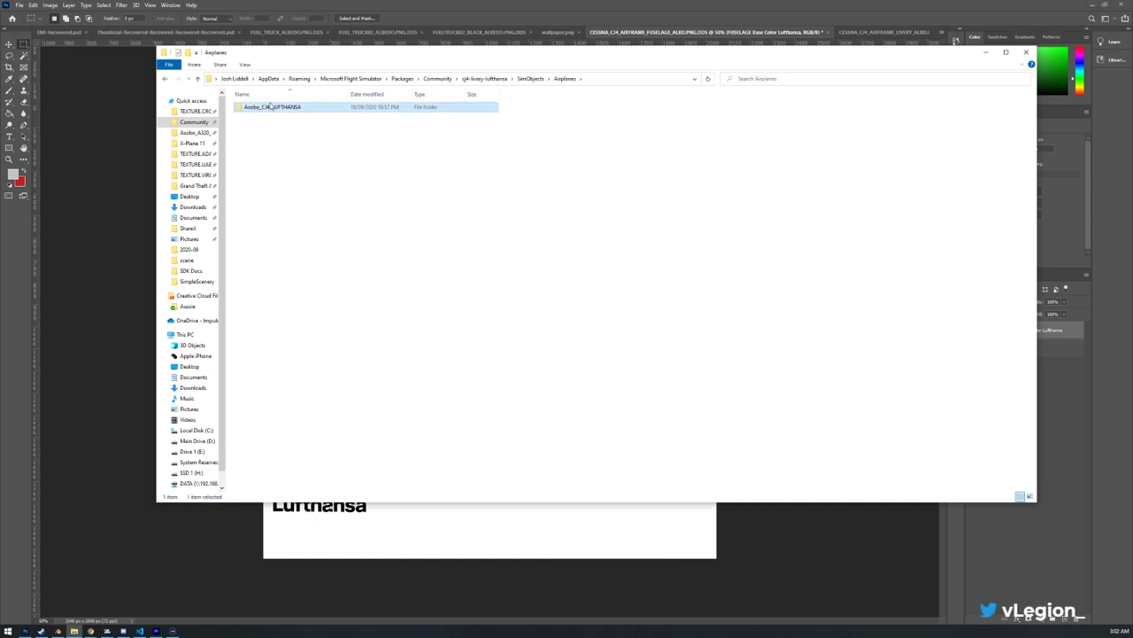
{"action": "double_click", "coordinate": [313, 107]}
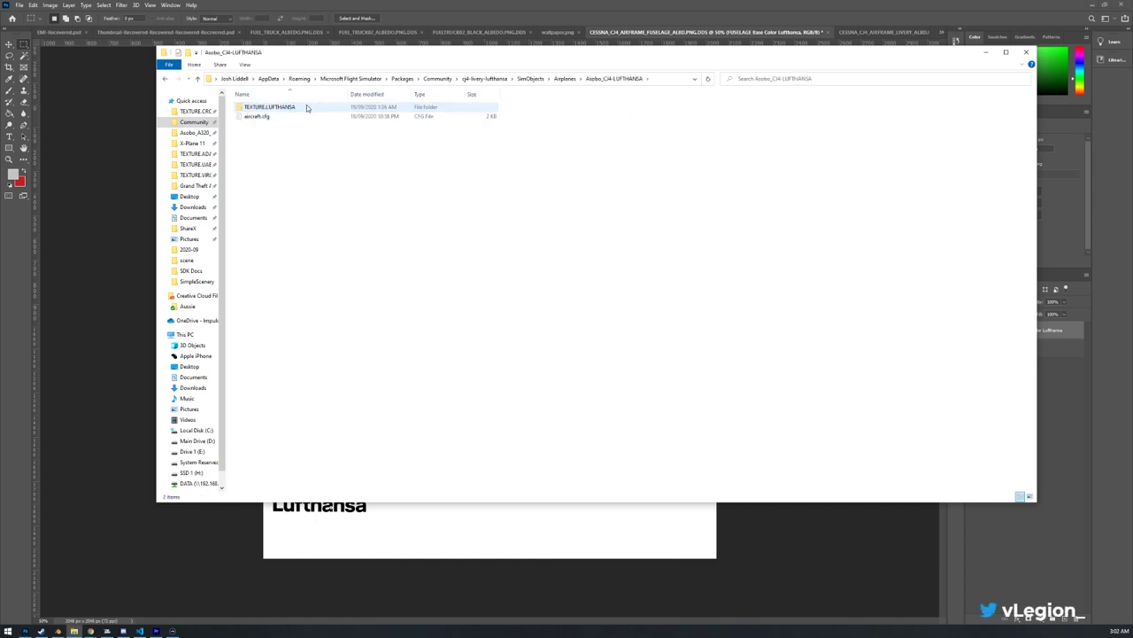
{"action": "double_click", "coordinate": [308, 107]}
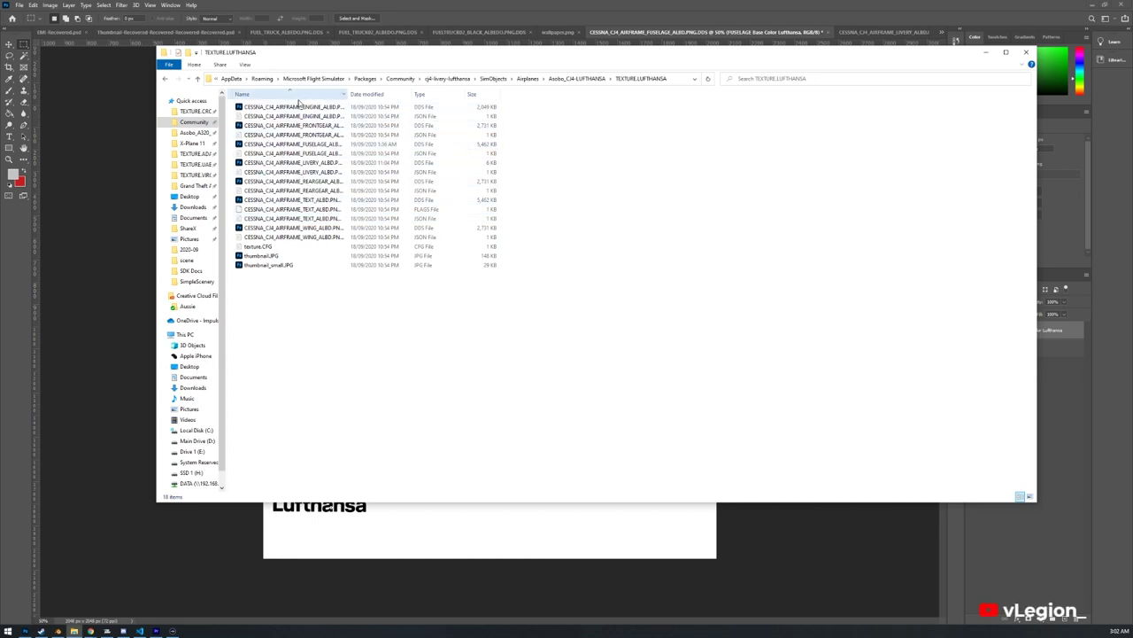
{"action": "left_click", "coordinate": [259, 145]}
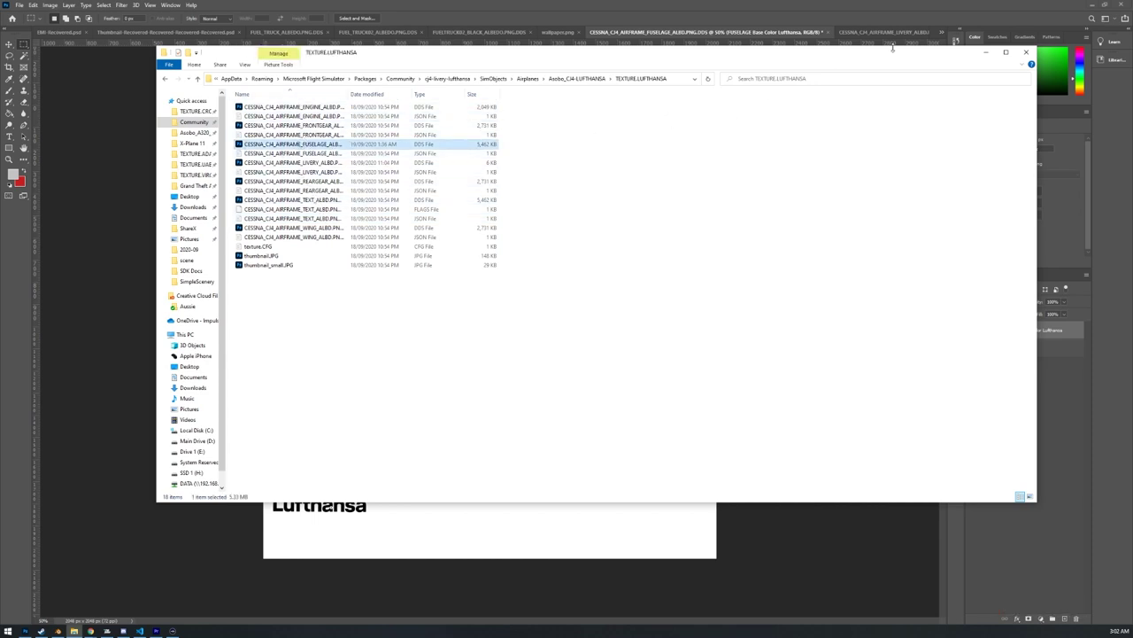
{"action": "left_click", "coordinate": [986, 52]}
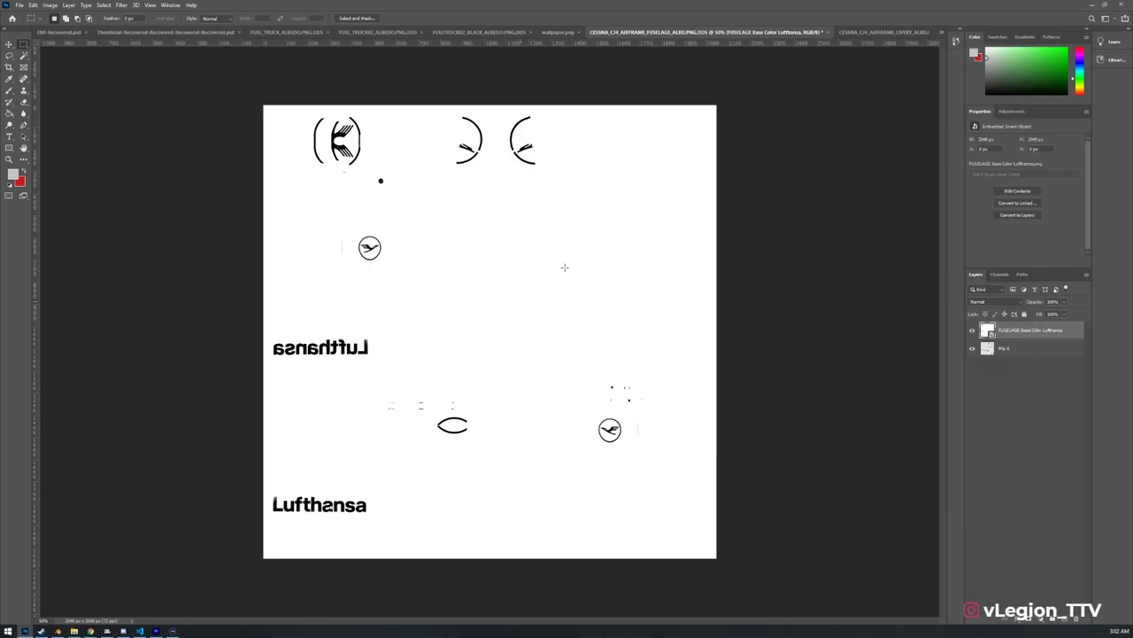
- Replace the old Lufthansa layer in the fuselage DDS document with FUSELAGE Base Color Lufthansa.png placed from the Documents folder
{"action": "key", "text": "Delete"}
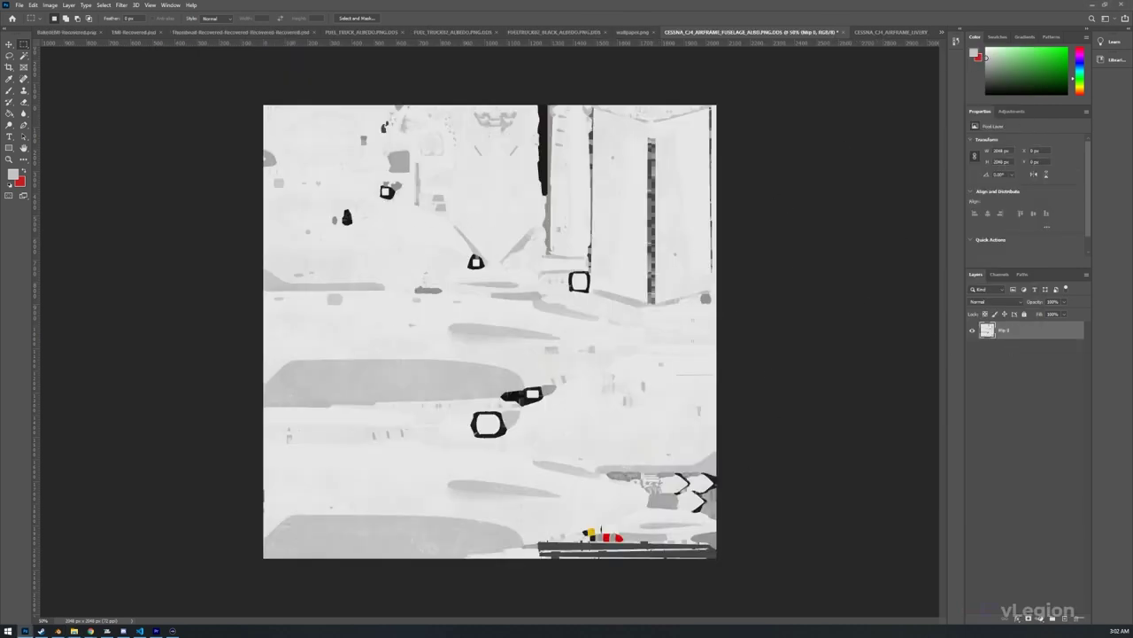
{"action": "key", "text": "super+d"}
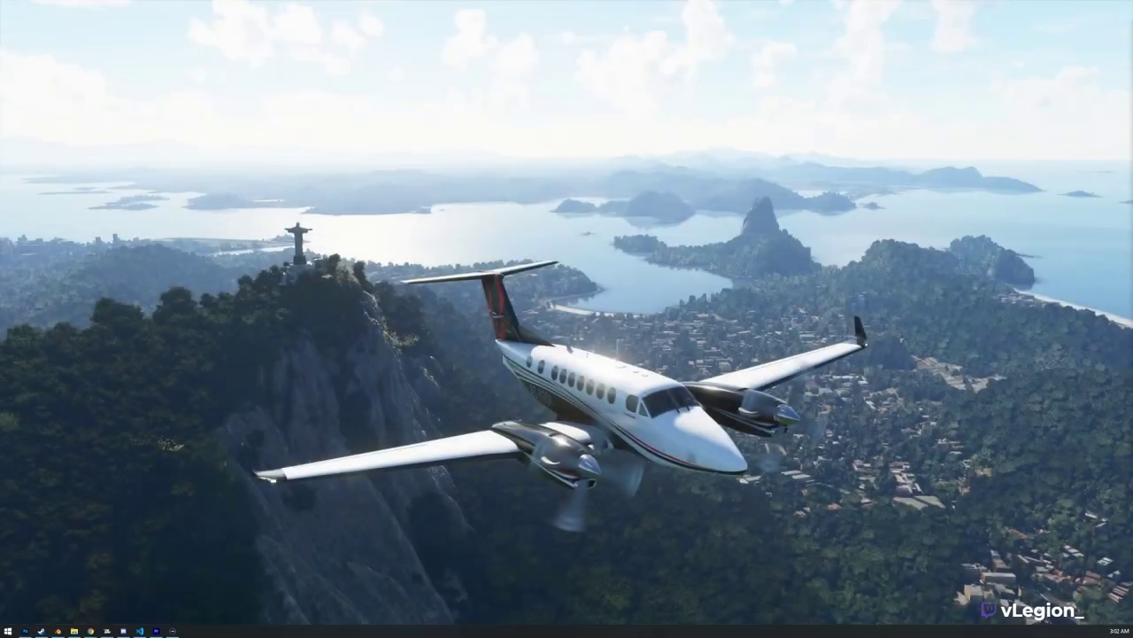
{"action": "key", "text": "super+d"}
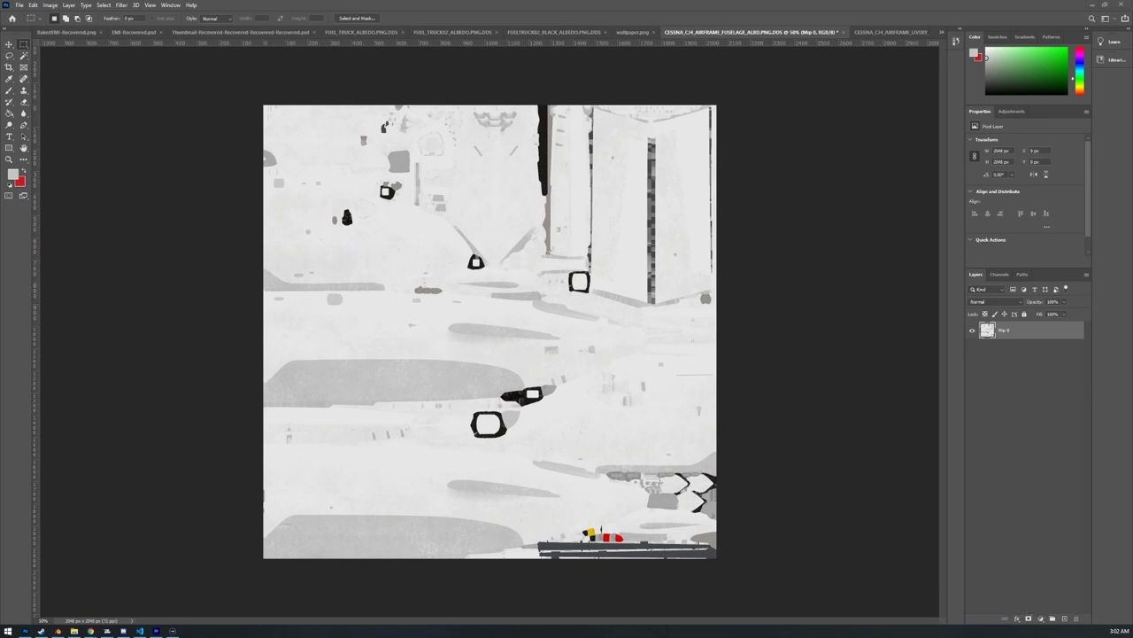
{"action": "left_click_drag", "start_coordinate": [1132, 102], "coordinate": [1038, 106]}
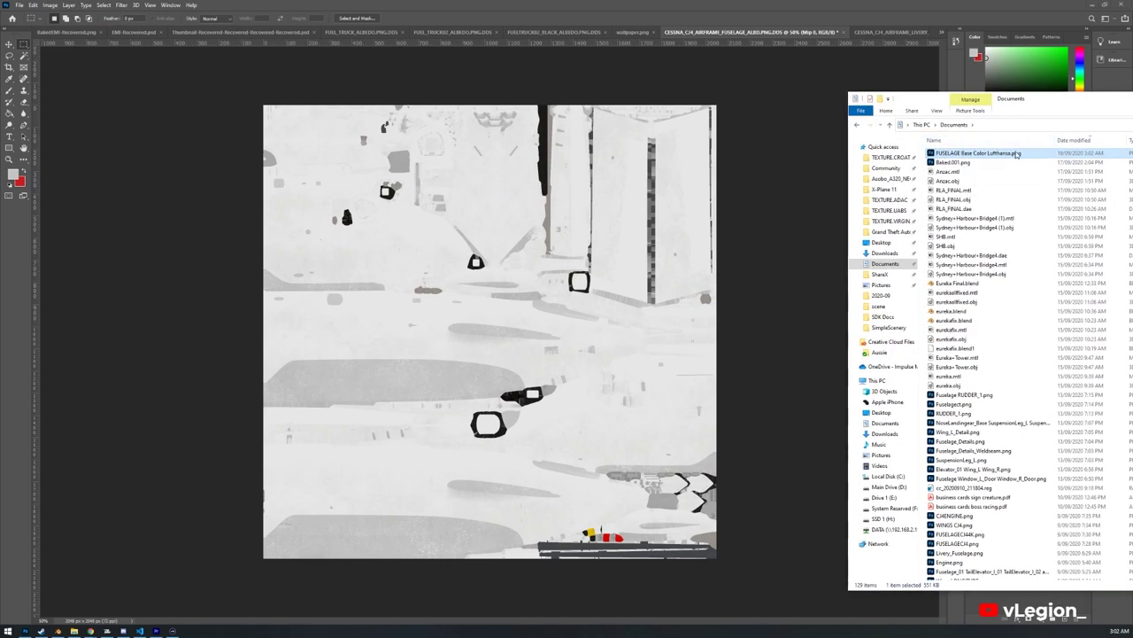
{"action": "left_click_drag", "start_coordinate": [960, 153], "coordinate": [468, 324]}
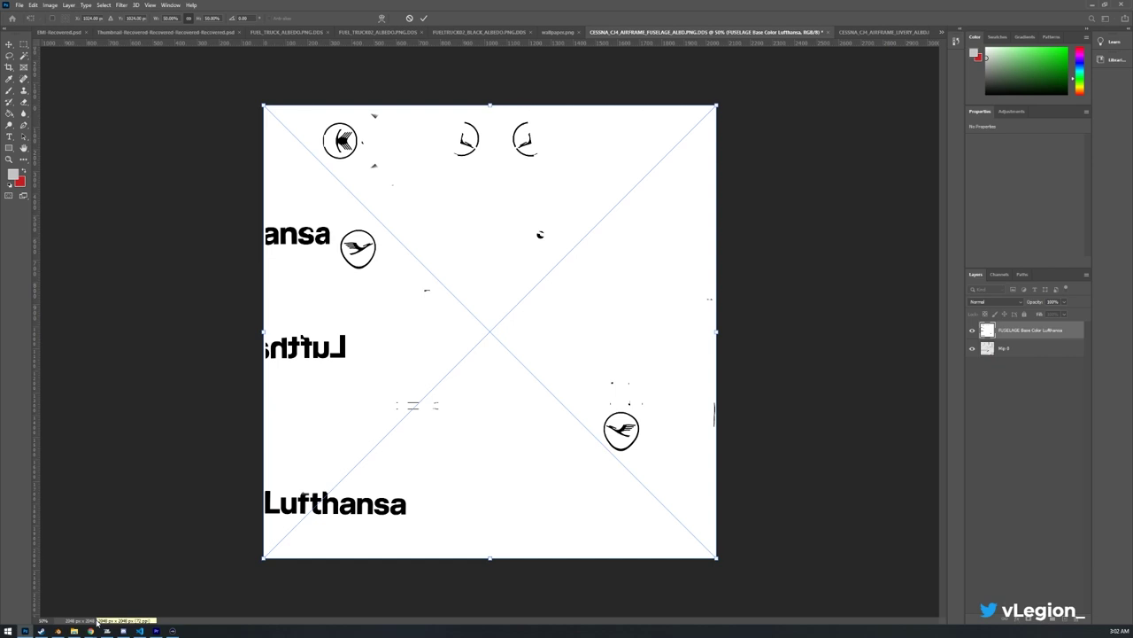
{"action": "key", "text": "Return"}
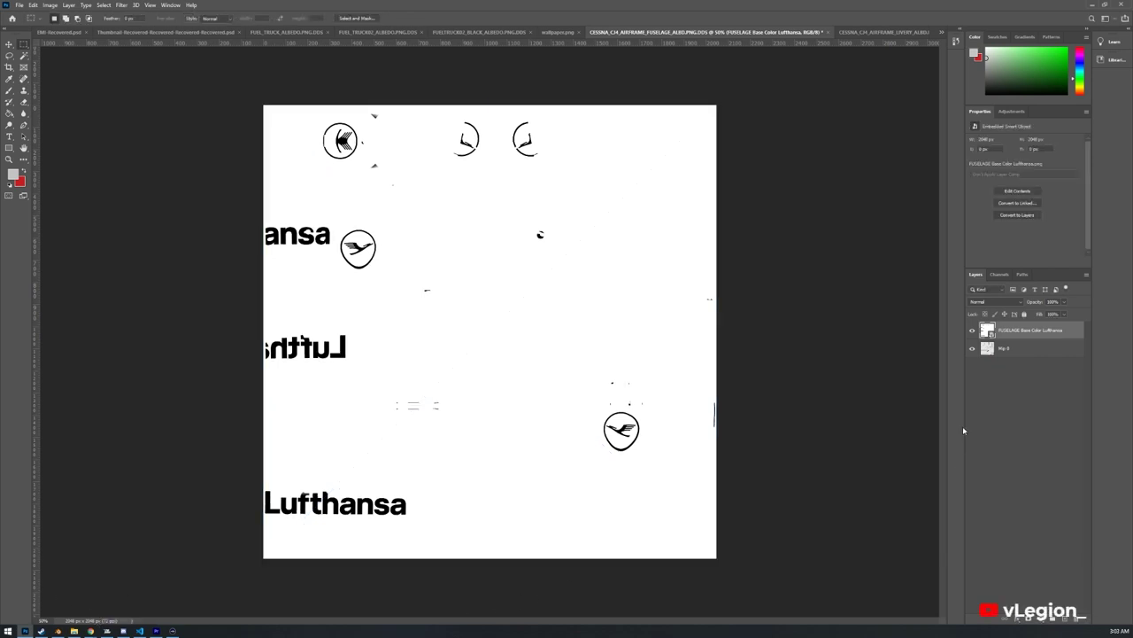
- Delete the FUSELAGE Base Color Lufthansa layer from the fuselage texture document
{"action": "left_click", "coordinate": [1025, 348]}
{"action": "left_click", "coordinate": [1027, 331]}
{"action": "left_click_drag", "start_coordinate": [1039, 336], "coordinate": [1076, 618]}
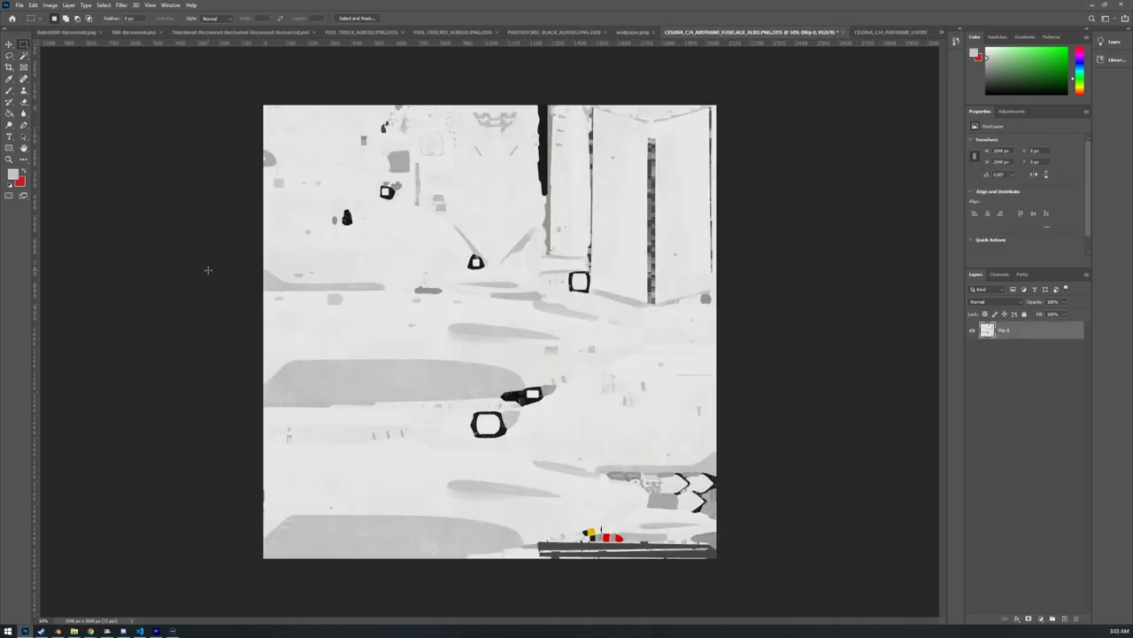
- Resize the fuselage texture image to 4096 by 4096 pixels
{"action": "key", "text": "ctrl+alt+i"}
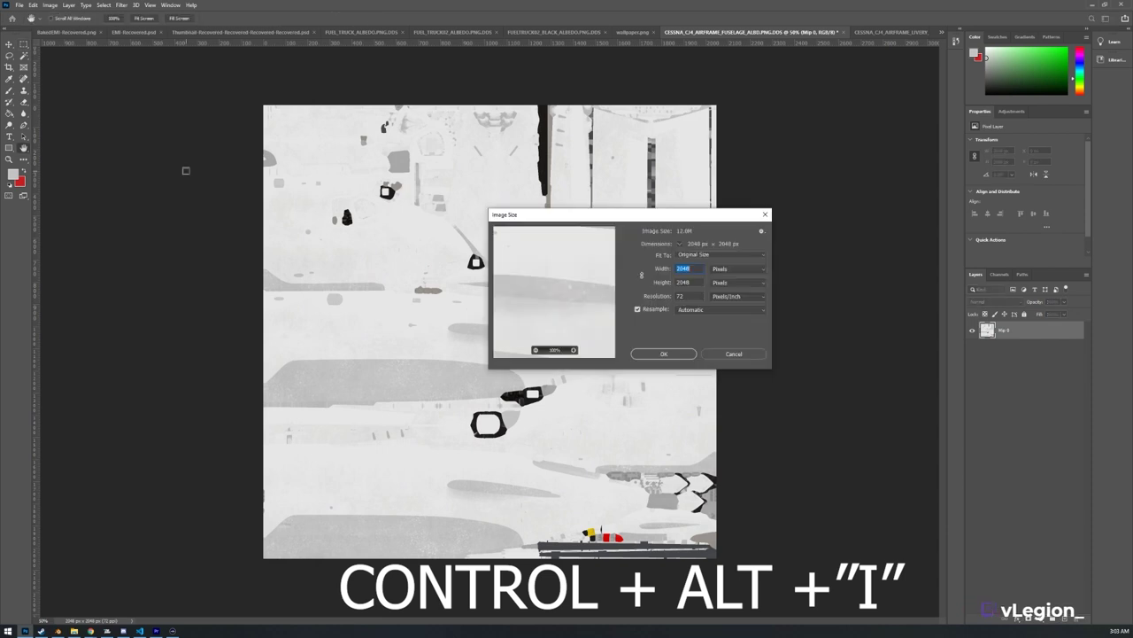
{"action": "double_click", "coordinate": [696, 268]}
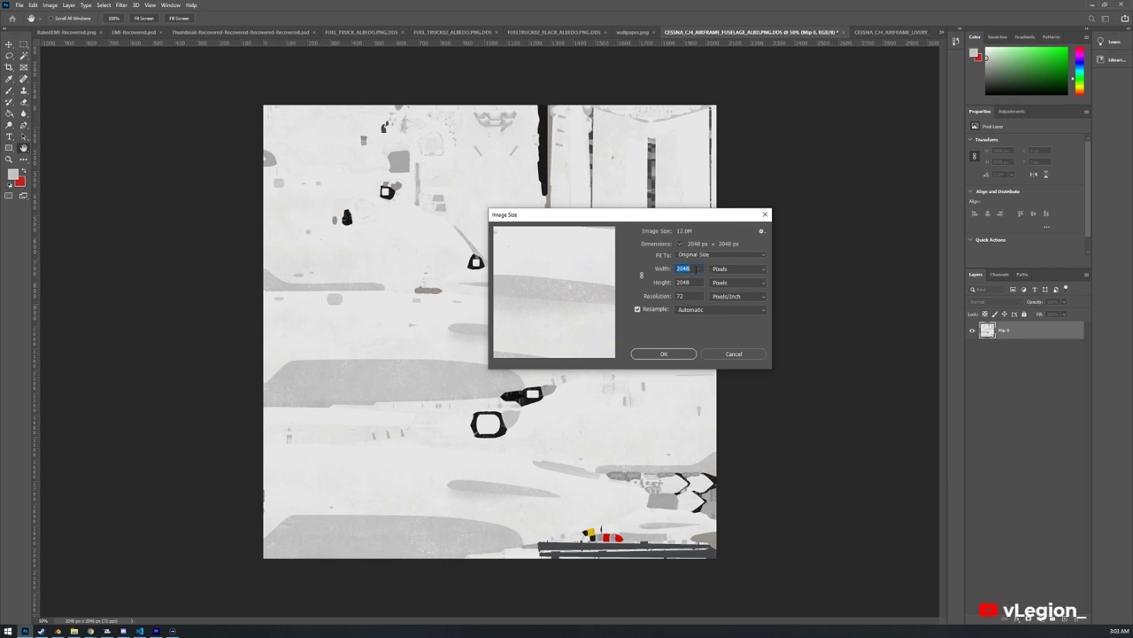
{"action": "type", "text": "4096"}
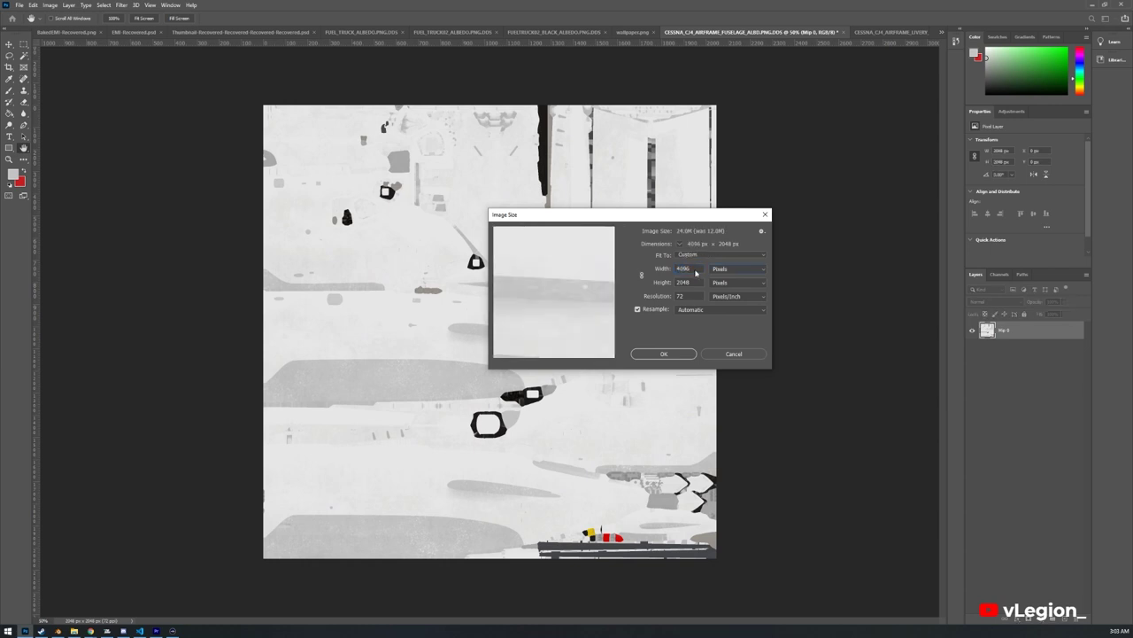
{"action": "type", "text": "4096"}
{"action": "key", "text": "Tab"}
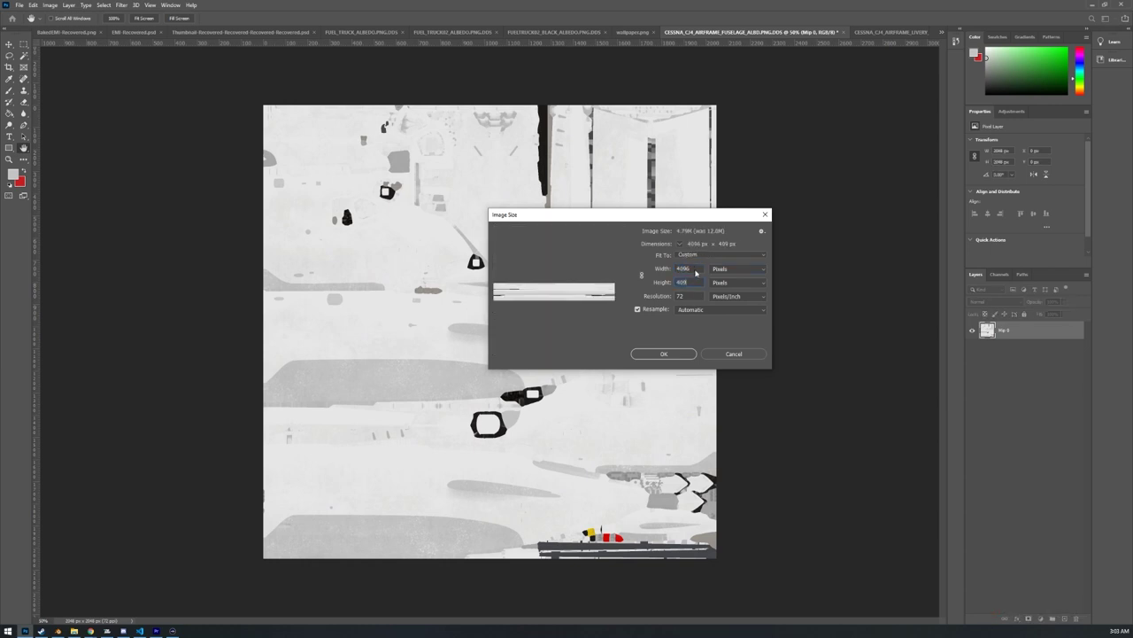
{"action": "left_click", "coordinate": [659, 353]}
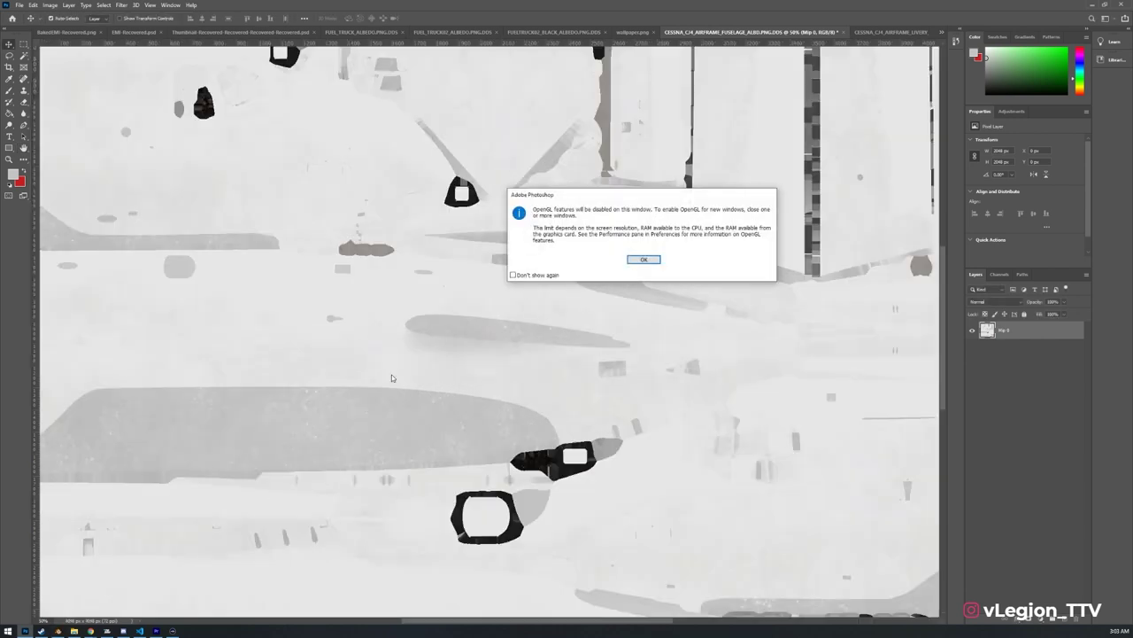
{"action": "left_click", "coordinate": [645, 259]}
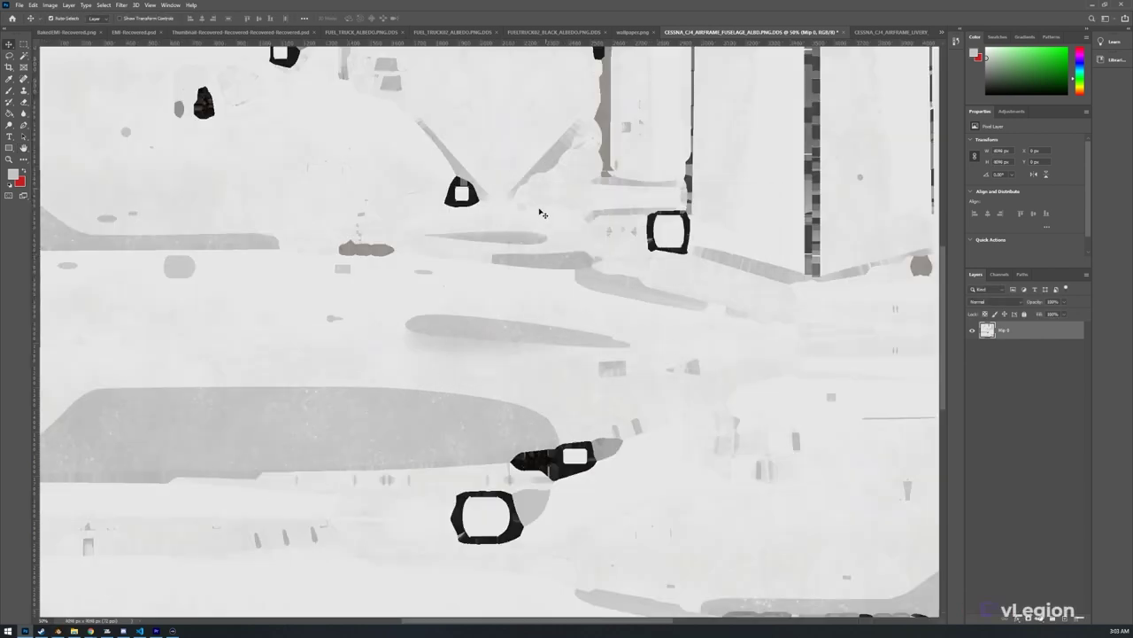
{"action": "scroll", "coordinate": [459, 314], "scroll_direction": "down", "scroll_amount": 8, "text": "alt"}
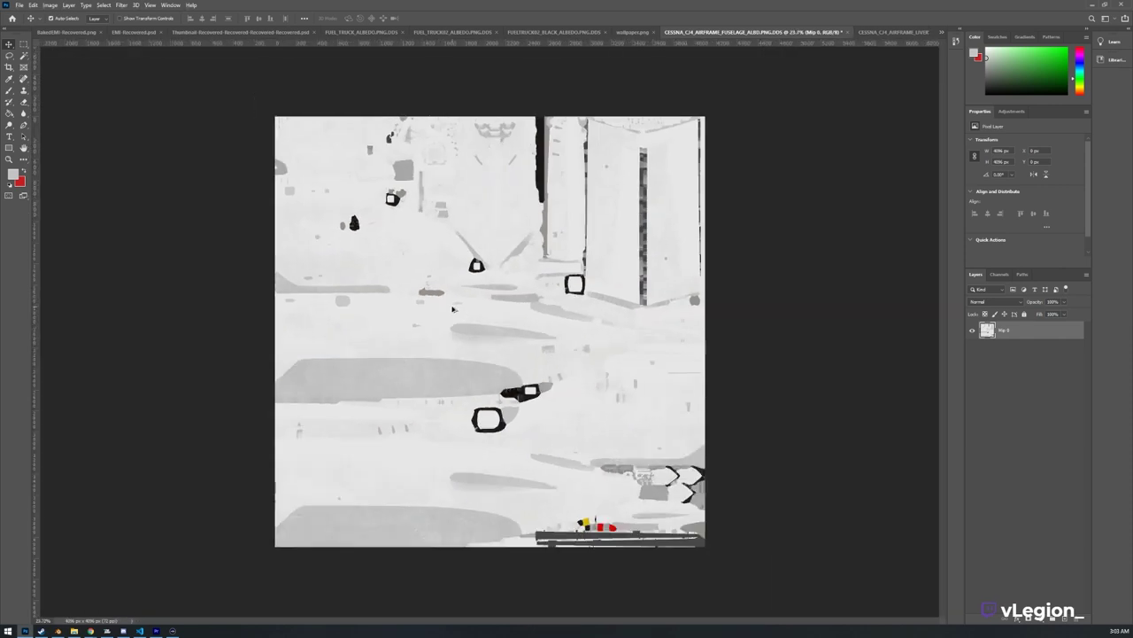
{"action": "scroll", "coordinate": [453, 308], "scroll_direction": "up", "scroll_amount": 2, "text": "alt"}
{"action": "scroll", "coordinate": [460, 307], "scroll_direction": "down", "scroll_amount": 1, "text": "alt"}
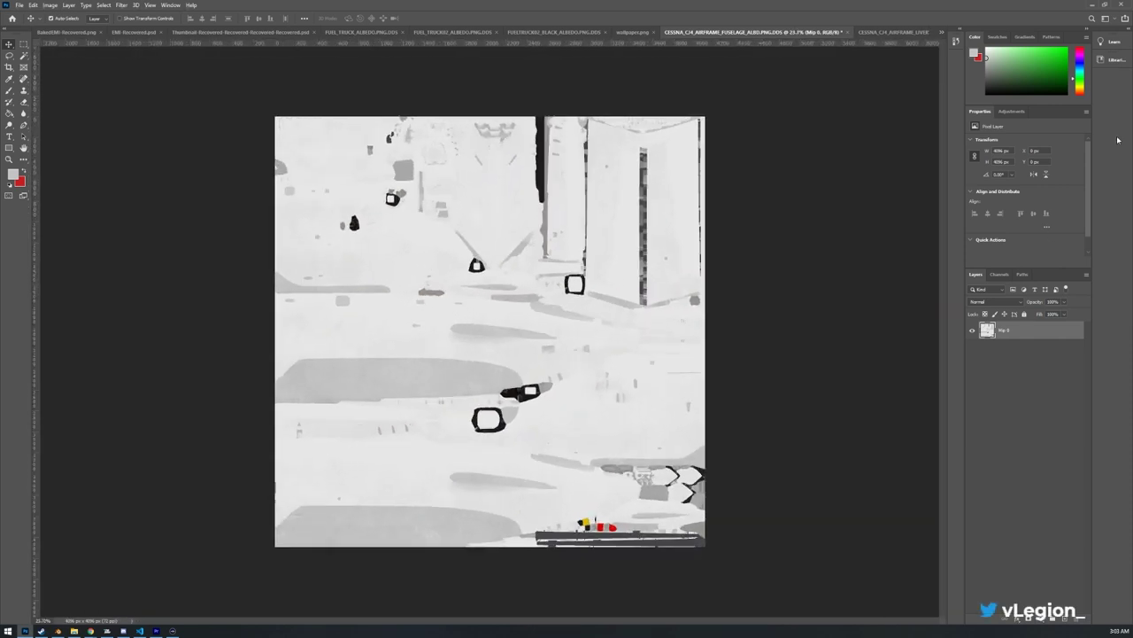
- Place FUSELAGE Base Color Lufthansa.png from File Explorer into the fuselage document as a layer covering the full canvas
{"action": "key", "text": "alt+Tab"}
{"action": "left_click_drag", "start_coordinate": [978, 154], "coordinate": [468, 321]}
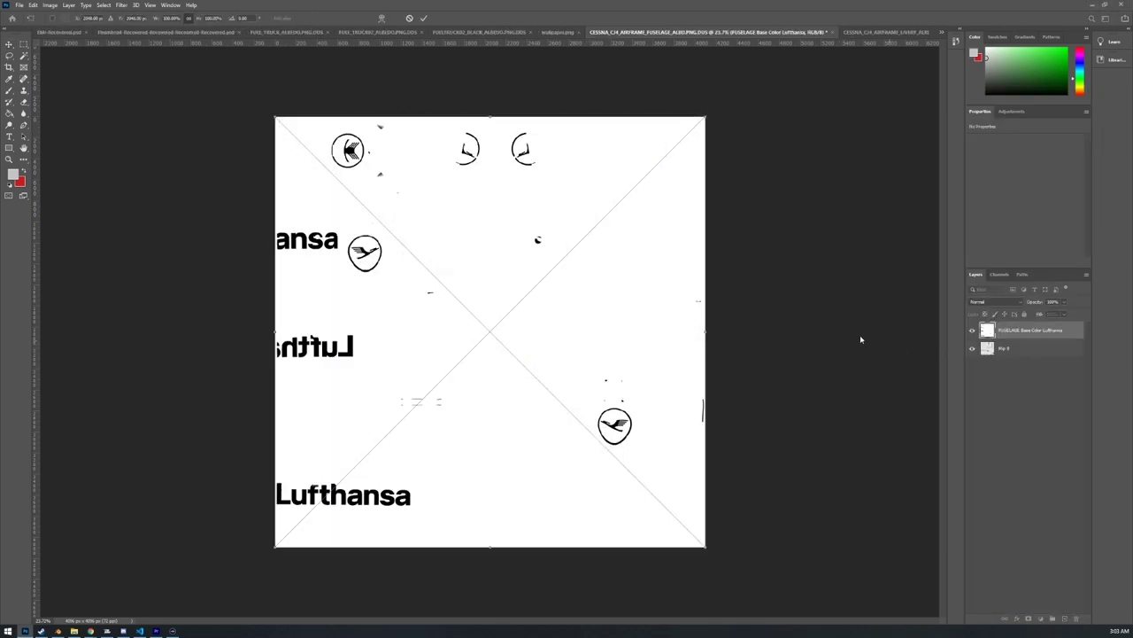
{"action": "key", "text": "Return"}
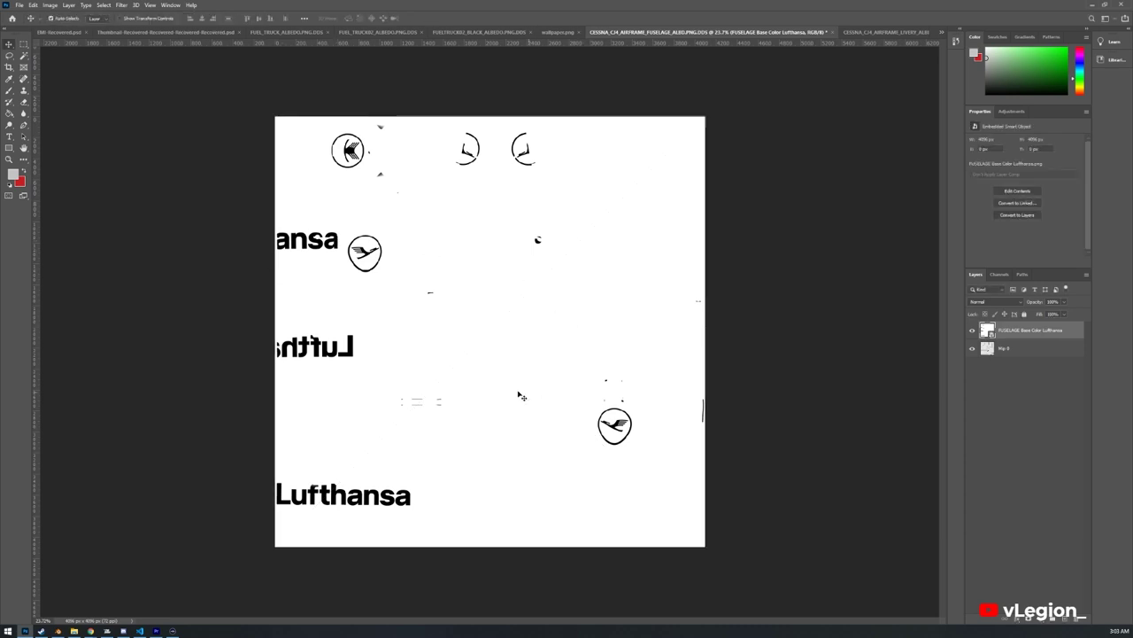
- Export the document in NVIDIA Texture Tools DDS format, overwriting CESSNA_CJ4_AIRFRAME_FUSELAGE_ALBD.PNG.DDS in the TEXTURE.LUFTHANSA folder
{"action": "key", "text": "ctrl+shift+s"}
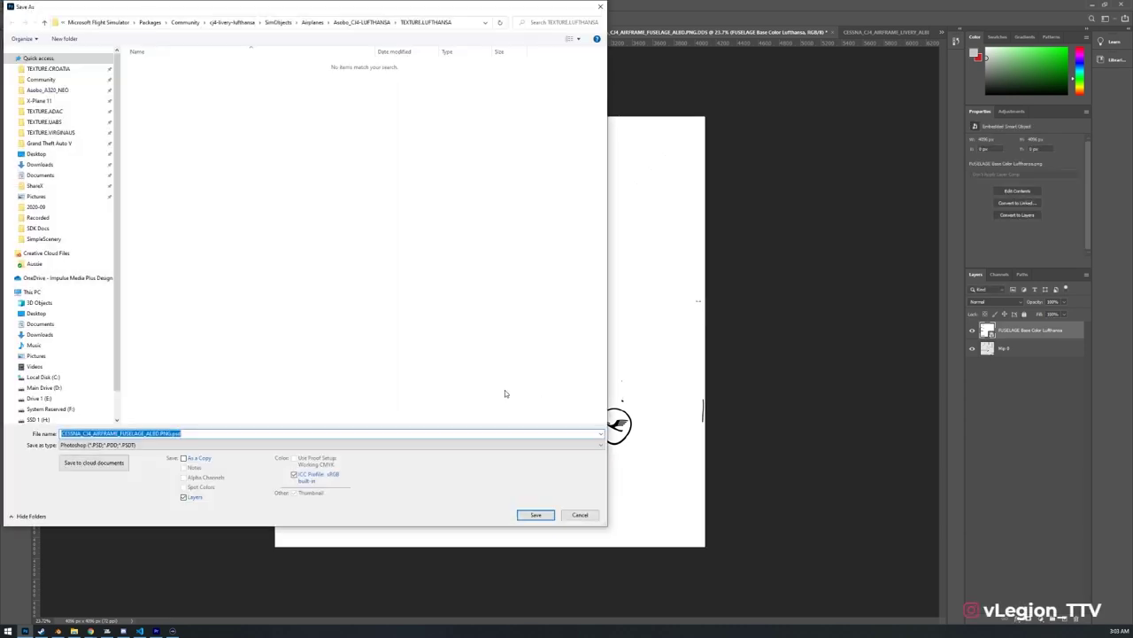
{"action": "left_click", "coordinate": [69, 445]}
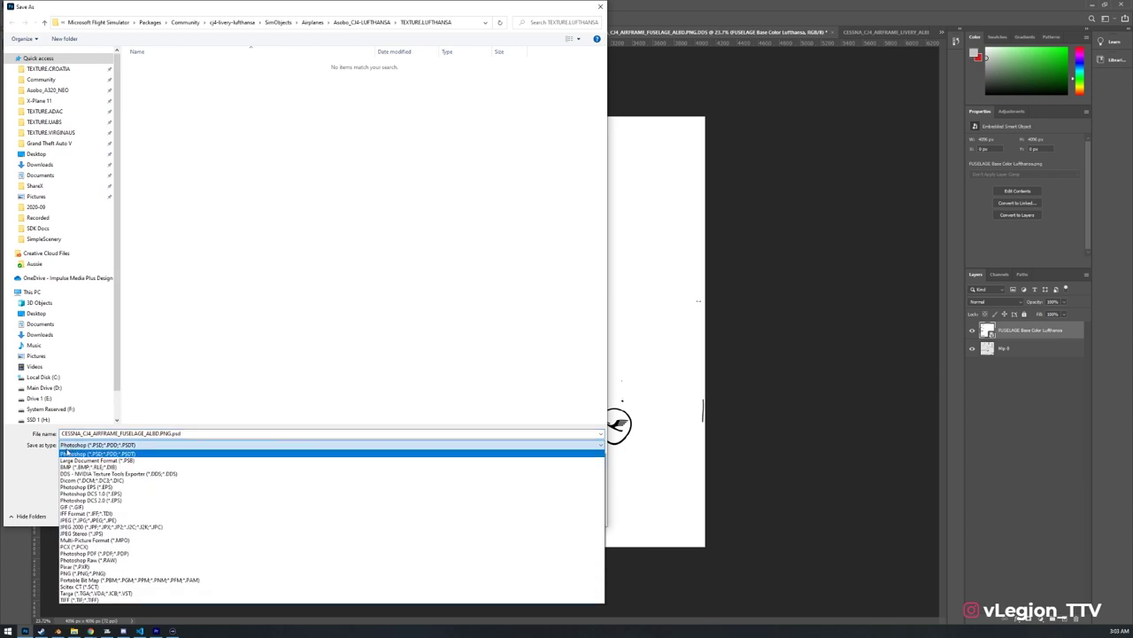
{"action": "left_click", "coordinate": [69, 474]}
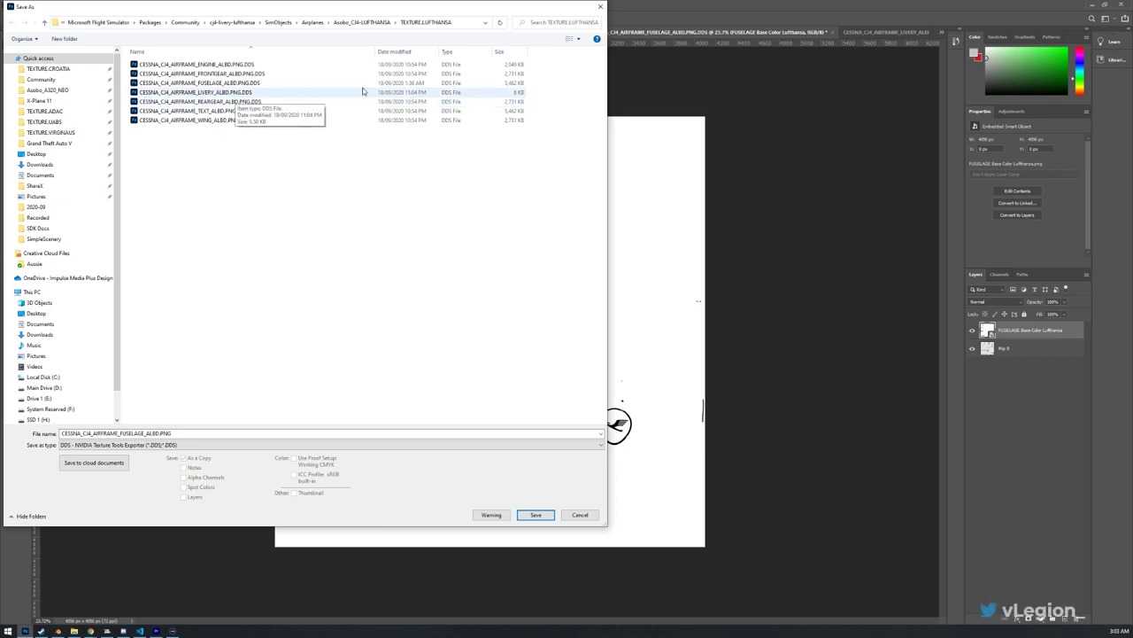
{"action": "left_click", "coordinate": [220, 86]}
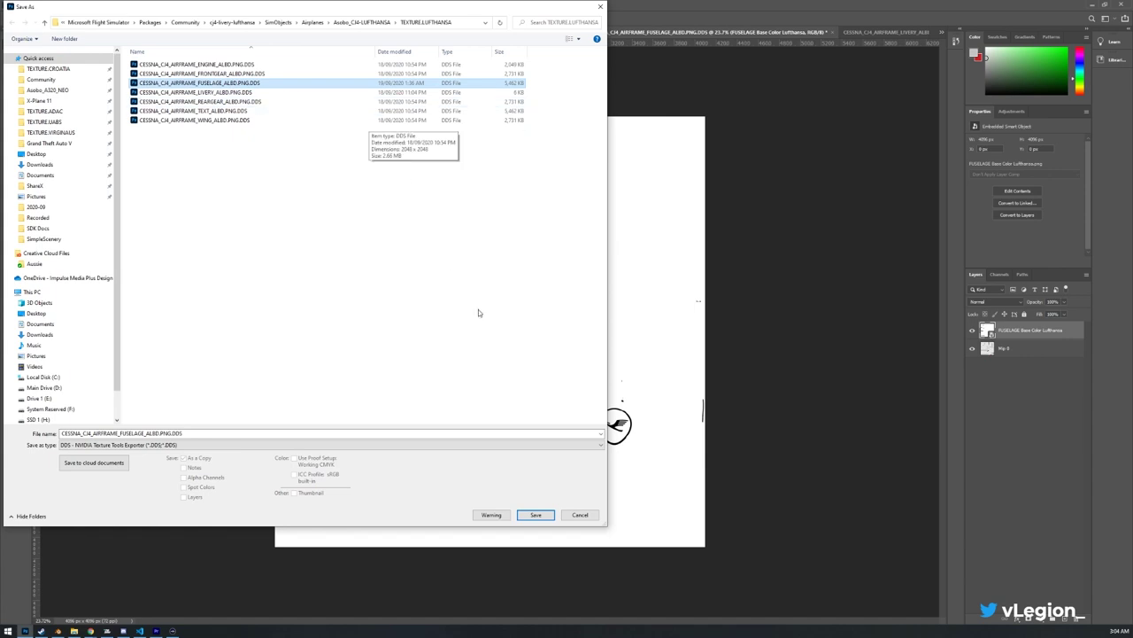
{"action": "left_click", "coordinate": [524, 513]}
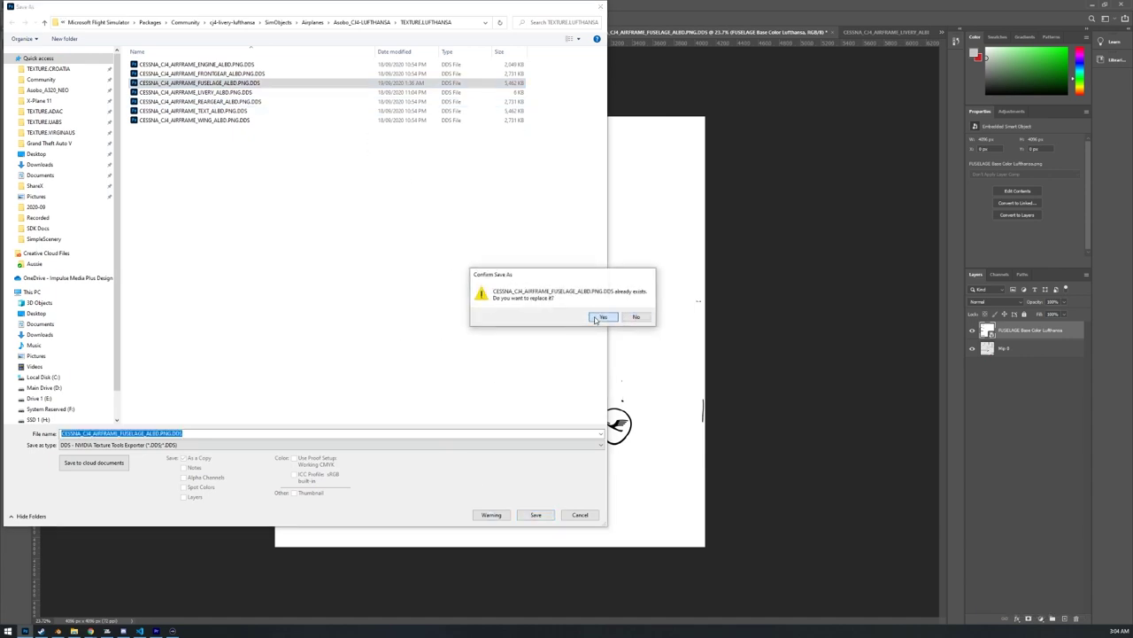
{"action": "left_click", "coordinate": [601, 316]}
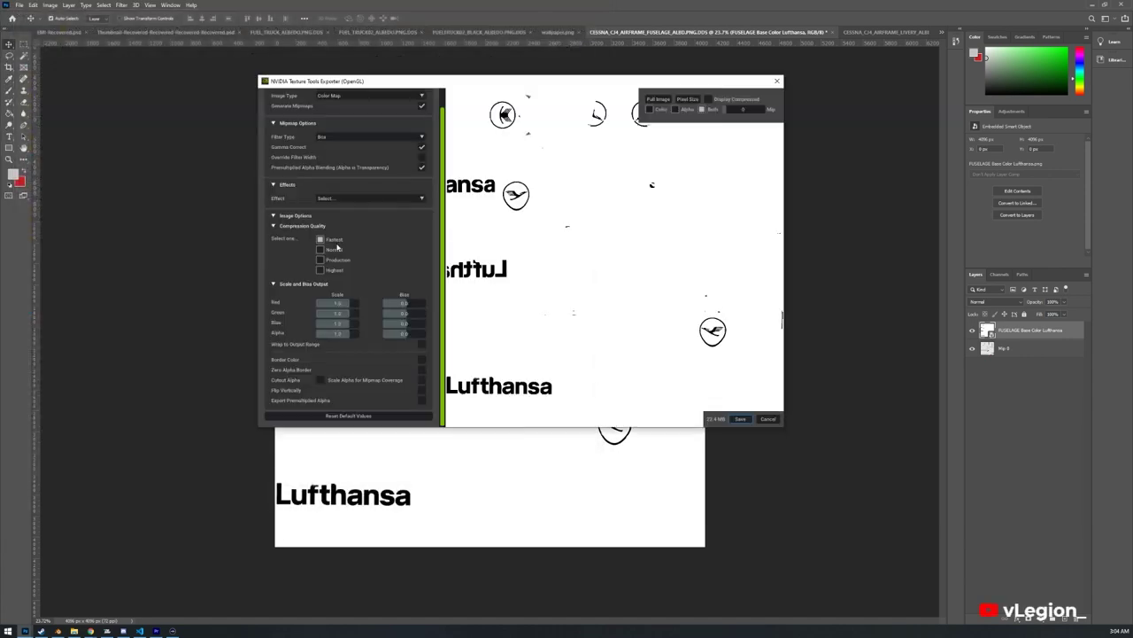
{"action": "left_click", "coordinate": [741, 421]}
- Switch to Microsoft Flight Simulator, select the LUFTHANSA livery in the hangar and inspect the aircraft's fuselage and tail
{"action": "left_click", "coordinate": [106, 632]}
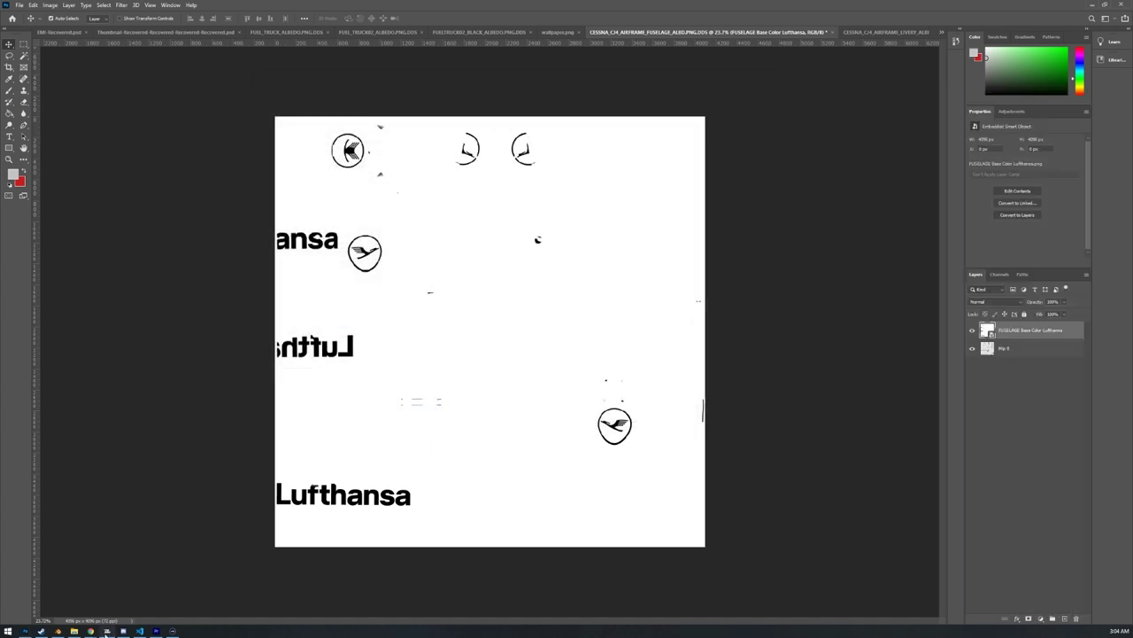
{"action": "left_click", "coordinate": [107, 632]}
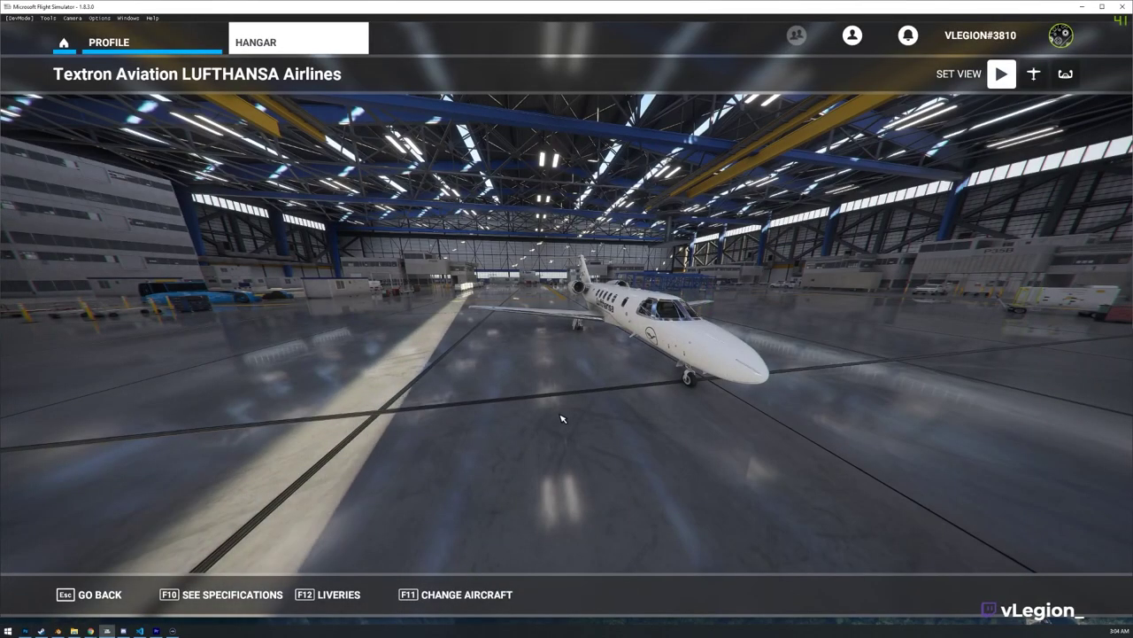
{"action": "key", "text": "Right"}
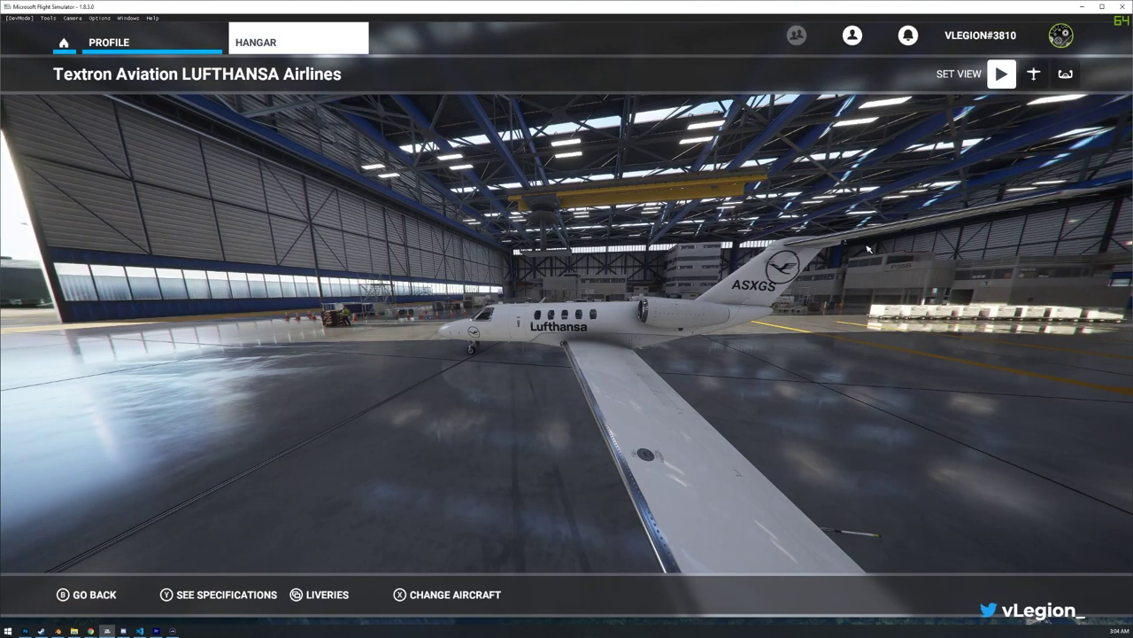
{"action": "left_click", "coordinate": [338, 599]}
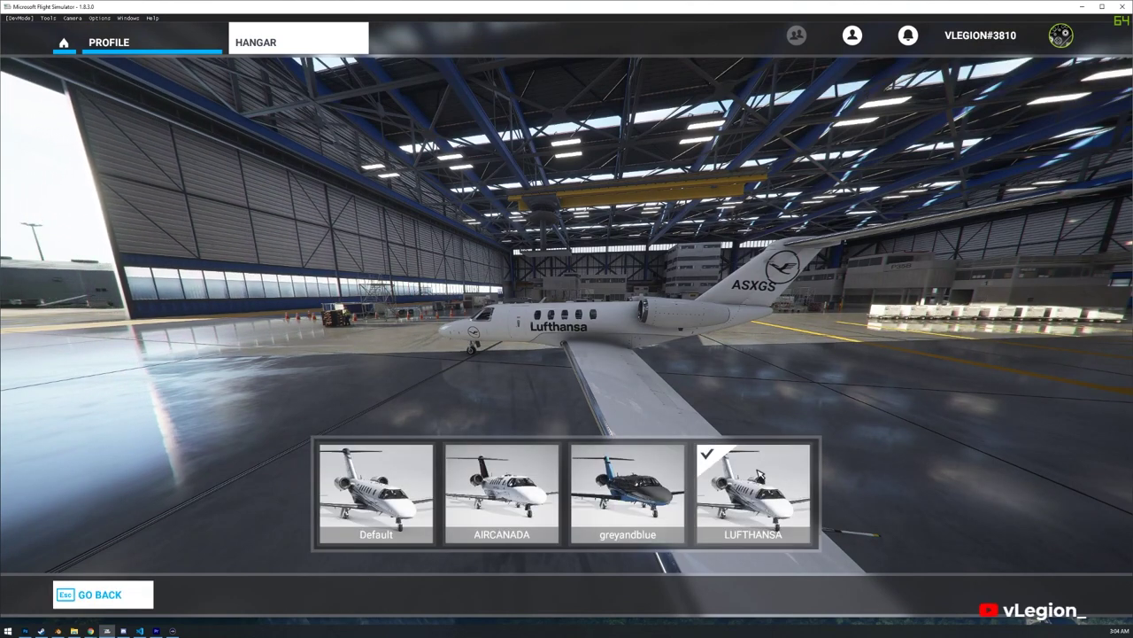
{"action": "left_click", "coordinate": [758, 475]}
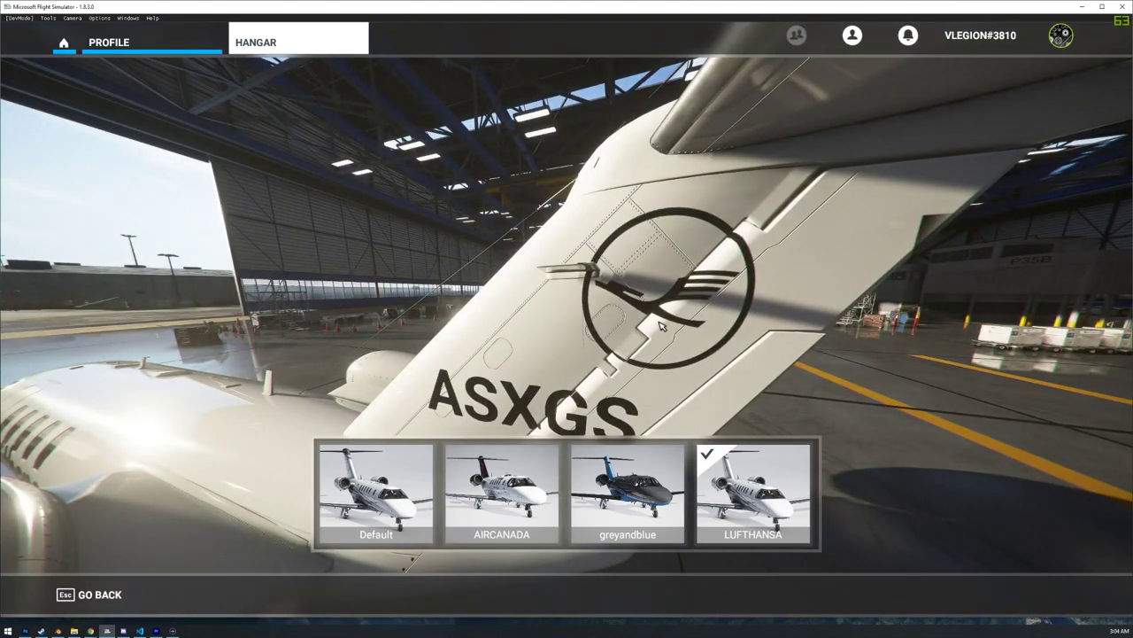
- Open texture.CFG from the TEXTURE.LUFTHANSA folder in Visual Studio Code and examine the fallback.1 path to the Asobo_CJ4 textures
{"action": "key", "text": "alt+Tab"}
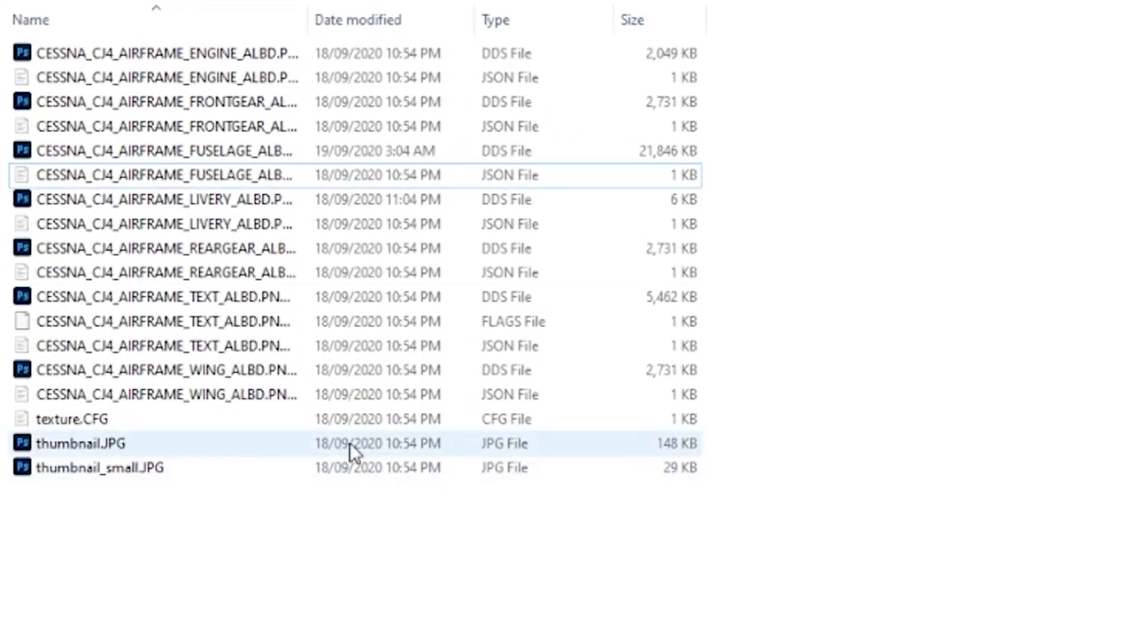
{"action": "double_click", "coordinate": [100, 428]}
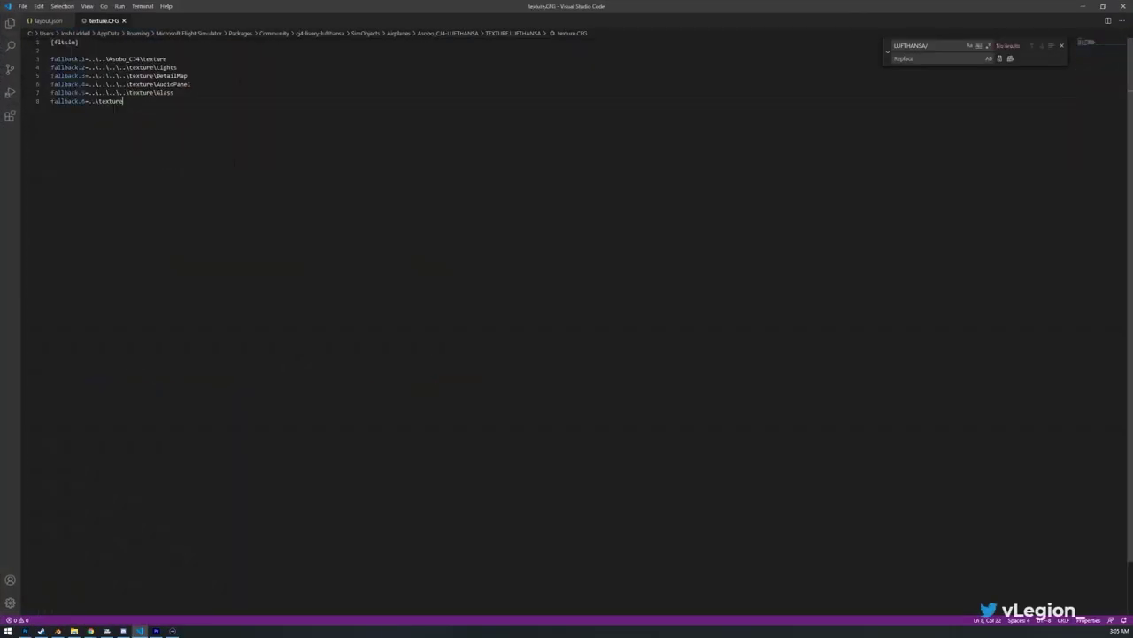
{"action": "left_click_drag", "start_coordinate": [167, 58], "coordinate": [41, 59]}
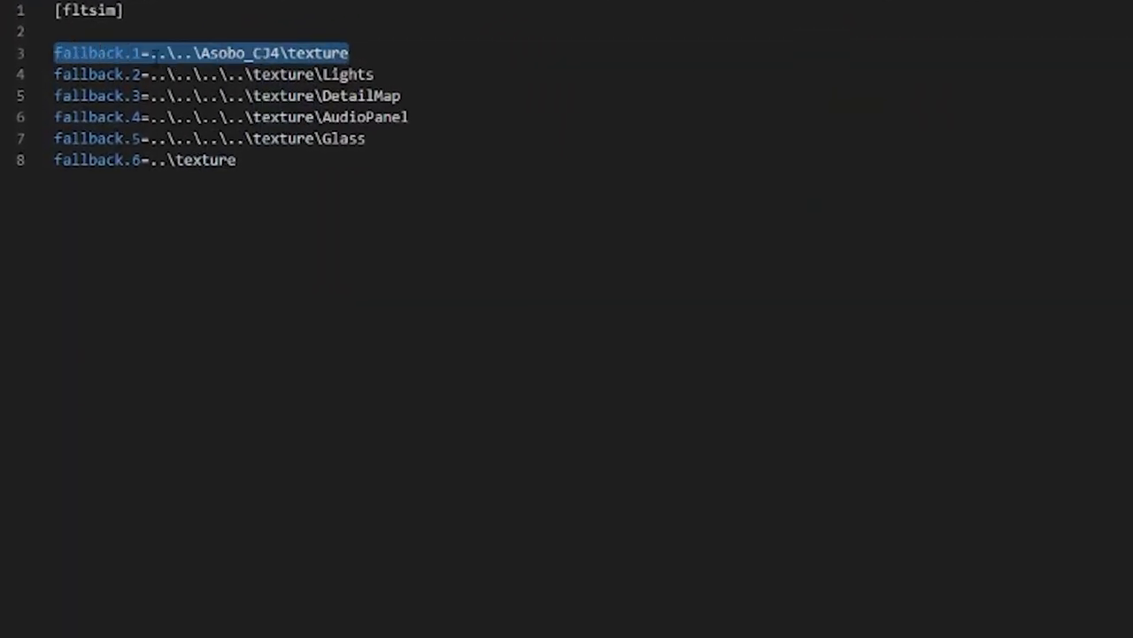
{"action": "left_click", "coordinate": [148, 53]}
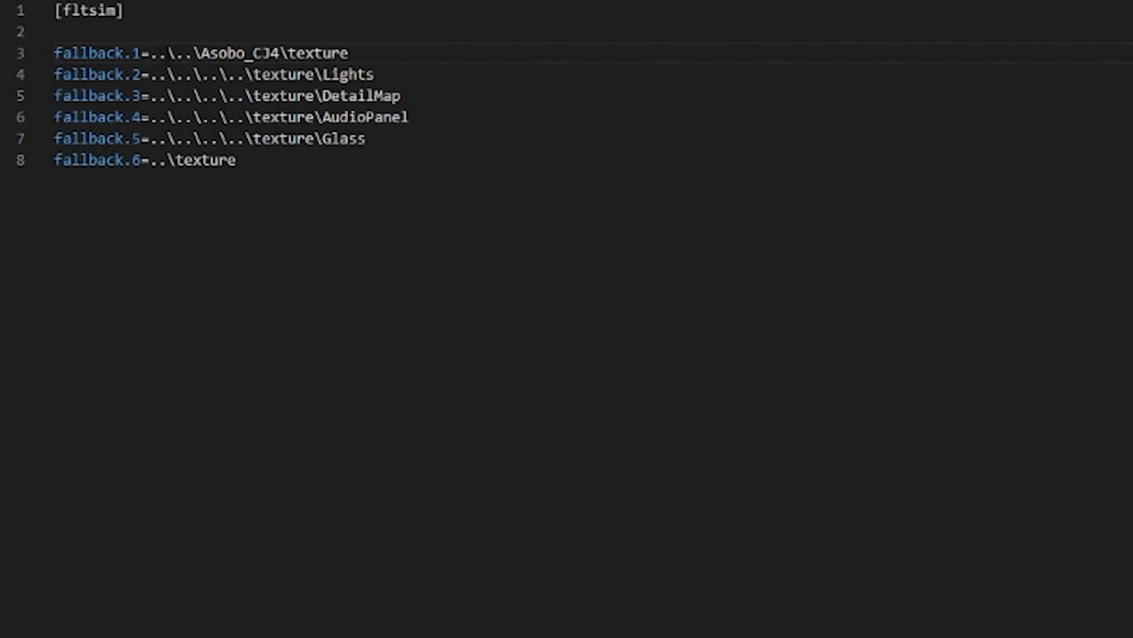
{"action": "left_click_drag", "start_coordinate": [201, 53], "coordinate": [261, 53]}
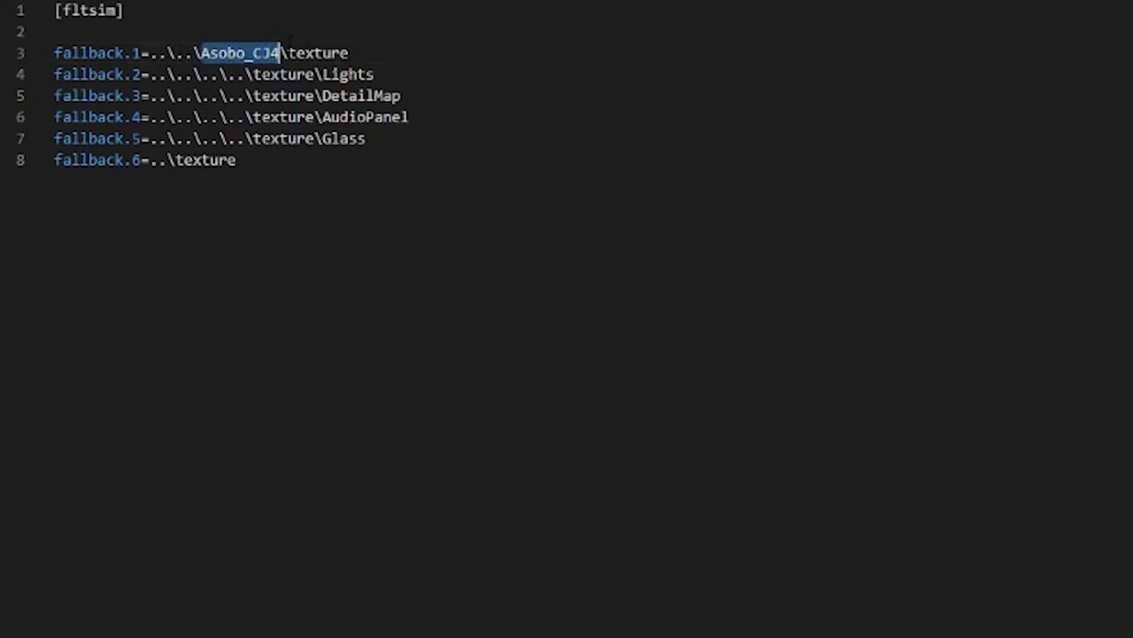
{"action": "left_click", "coordinate": [286, 54]}
{"action": "left_click_drag", "start_coordinate": [314, 53], "coordinate": [430, 44]}
{"action": "left_click", "coordinate": [598, 417]}
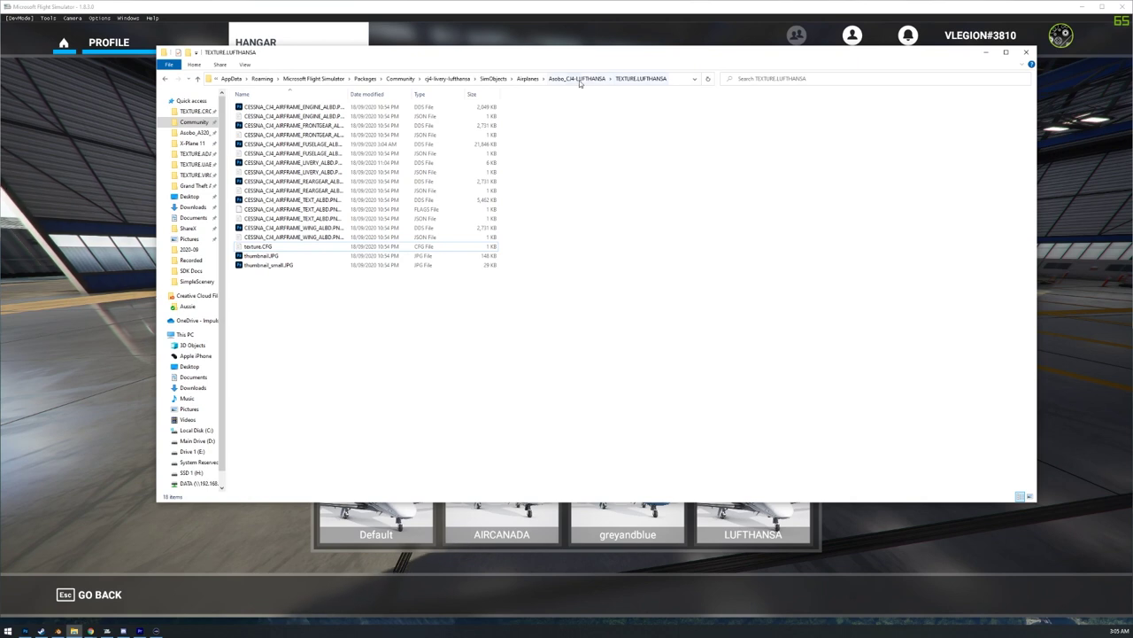
- Open aircraft.cfg from the Asobo_CJ4-LUFTHANSA folder in Visual Studio Code and examine the livery name in the title entry
{"action": "left_click", "coordinate": [577, 78]}
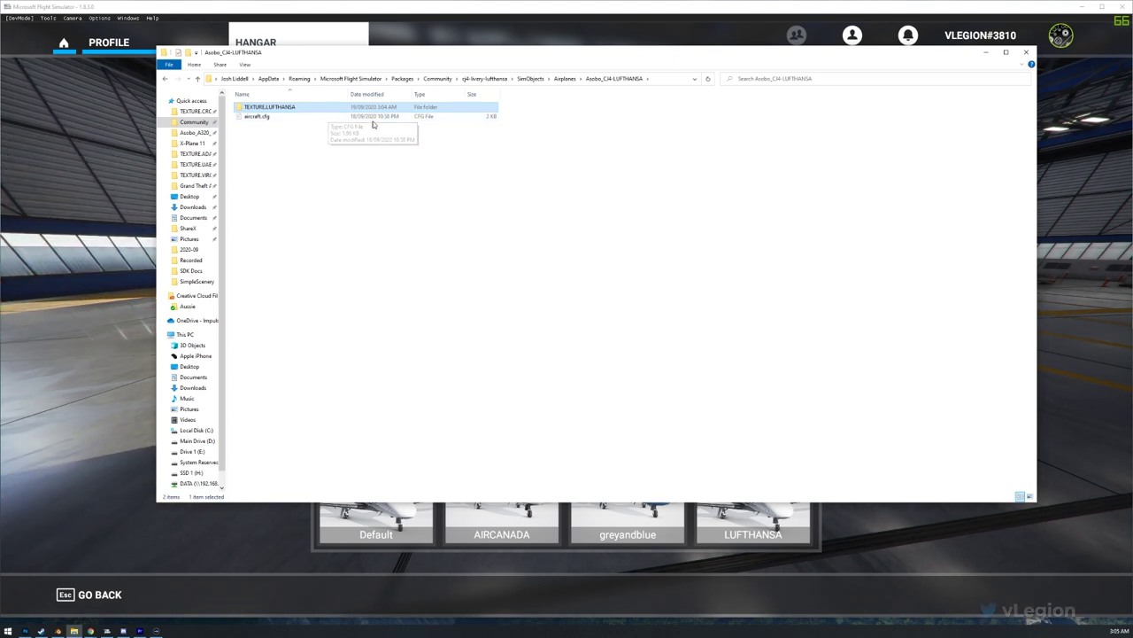
{"action": "double_click", "coordinate": [313, 118]}
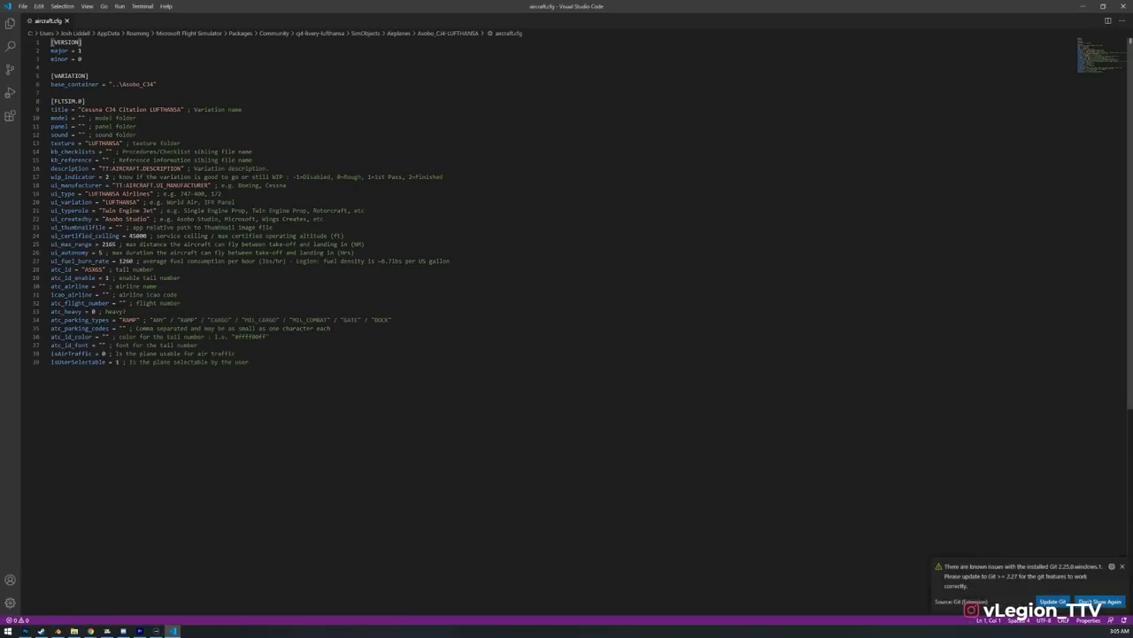
{"action": "left_click", "coordinate": [149, 109]}
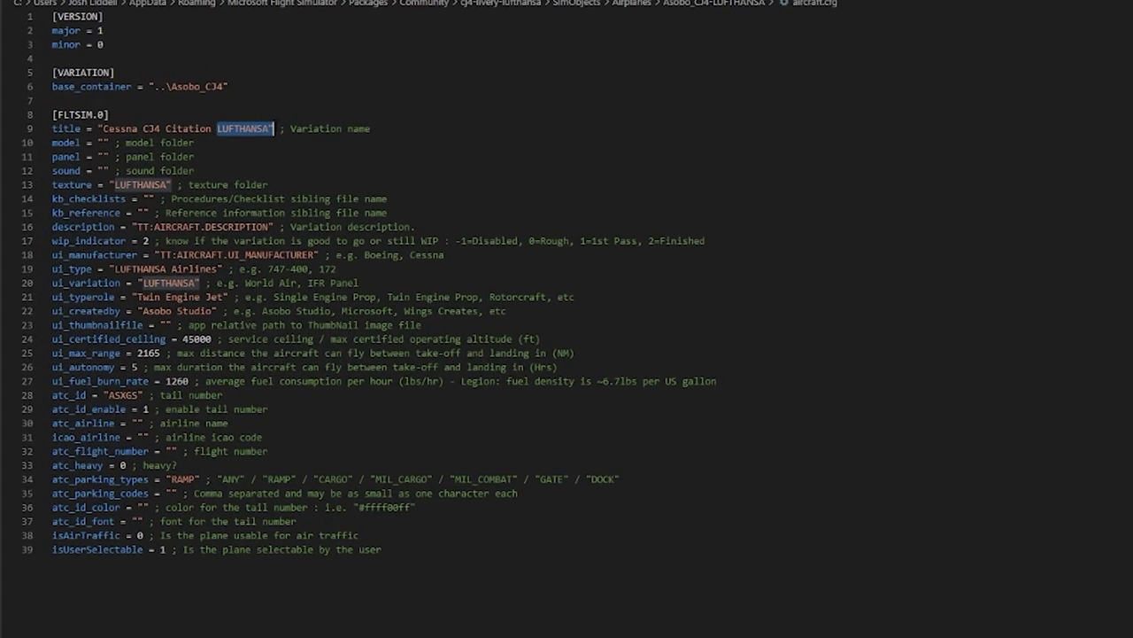
{"action": "double_click", "coordinate": [164, 109]}
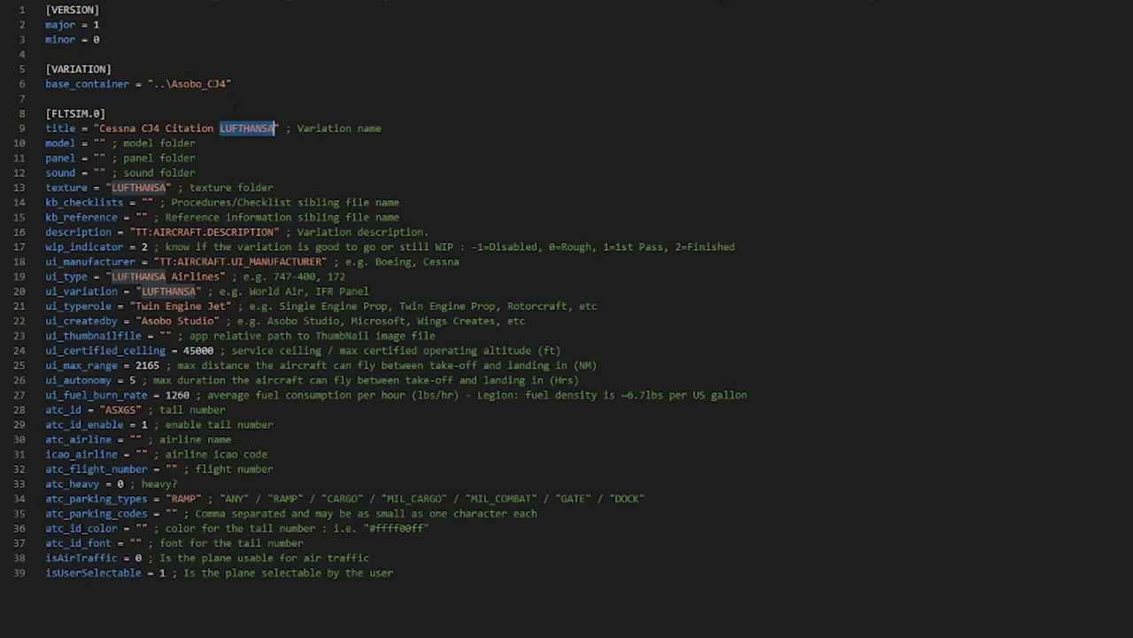
{"action": "left_click", "coordinate": [194, 335]}
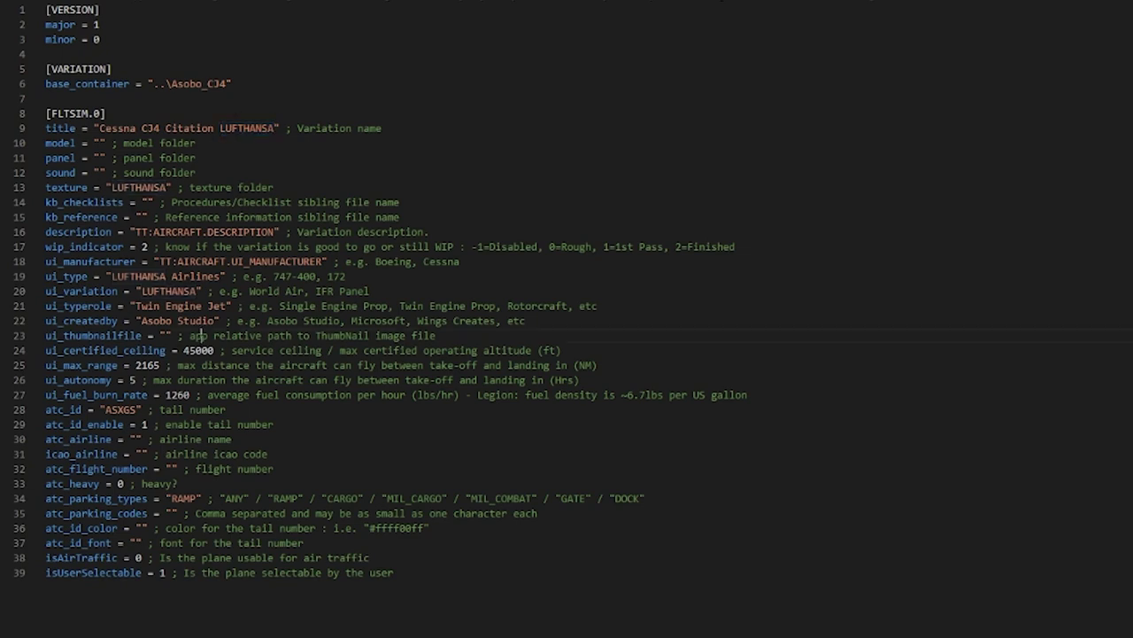
- Compare the texture entry in aircraft.cfg with the name of the TEXTURE.LUFTHANSA folder in File Explorer
{"action": "left_click_drag", "start_coordinate": [168, 187], "coordinate": [114, 187]}
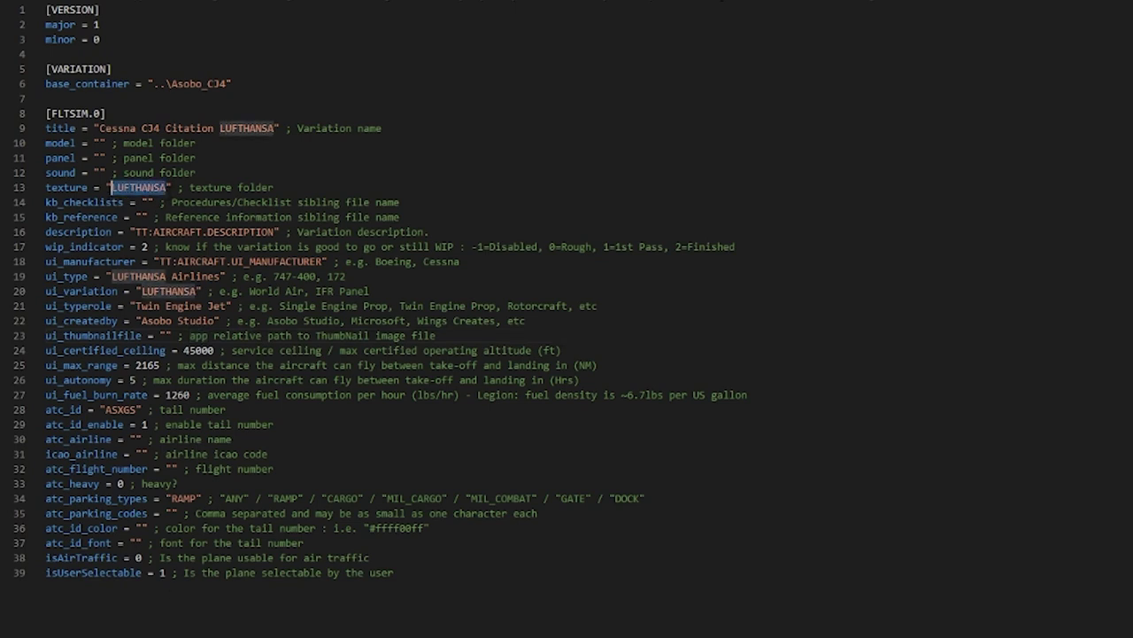
{"action": "key", "text": "alt+Tab"}
{"action": "left_click", "coordinate": [418, 125]}
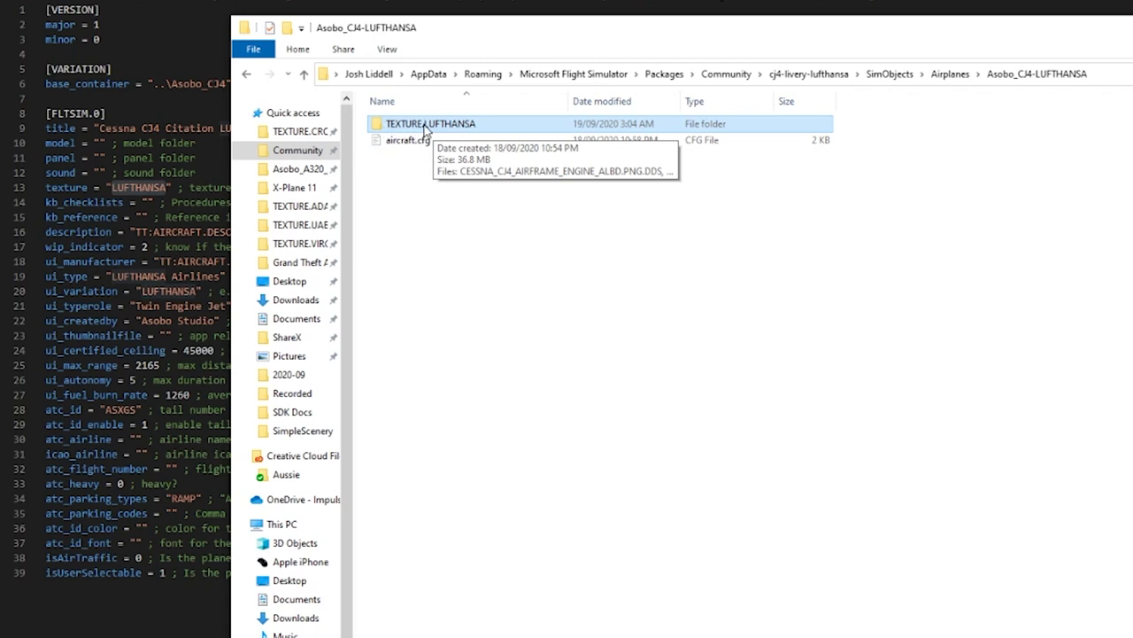
{"action": "left_click", "coordinate": [442, 128]}
{"action": "key", "text": "alt+Tab"}
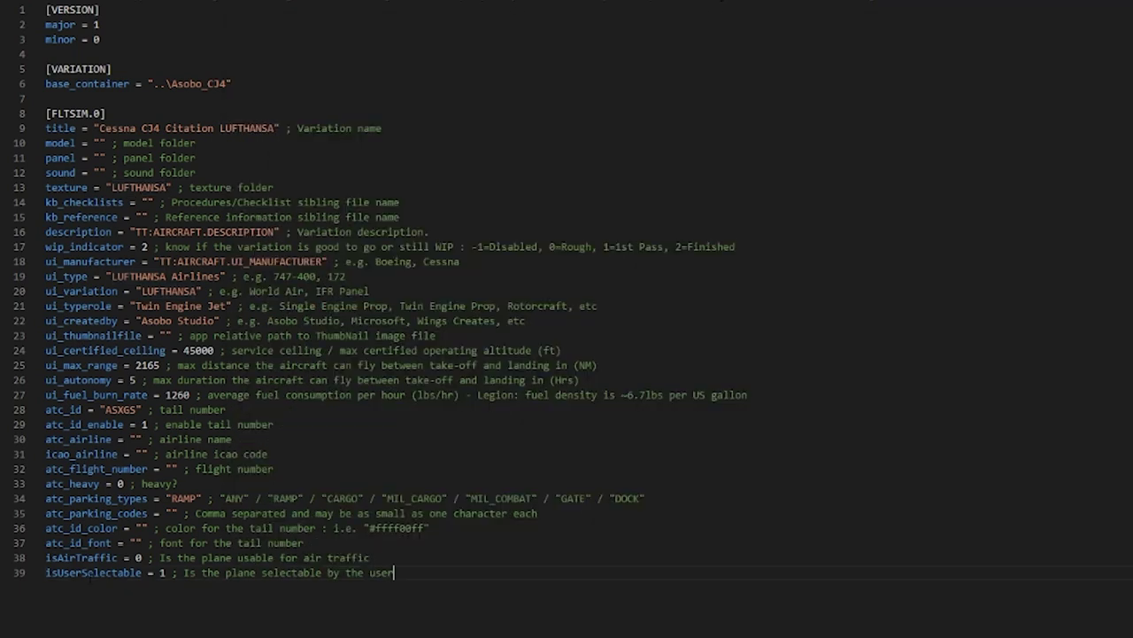
- Open layout.json from the cj4-livery-lufthansa folder in Visual Studio Code and examine the LUFTHANSA folder names in its path entries
{"action": "double_click", "coordinate": [137, 187]}
{"action": "left_click", "coordinate": [1103, 554]}
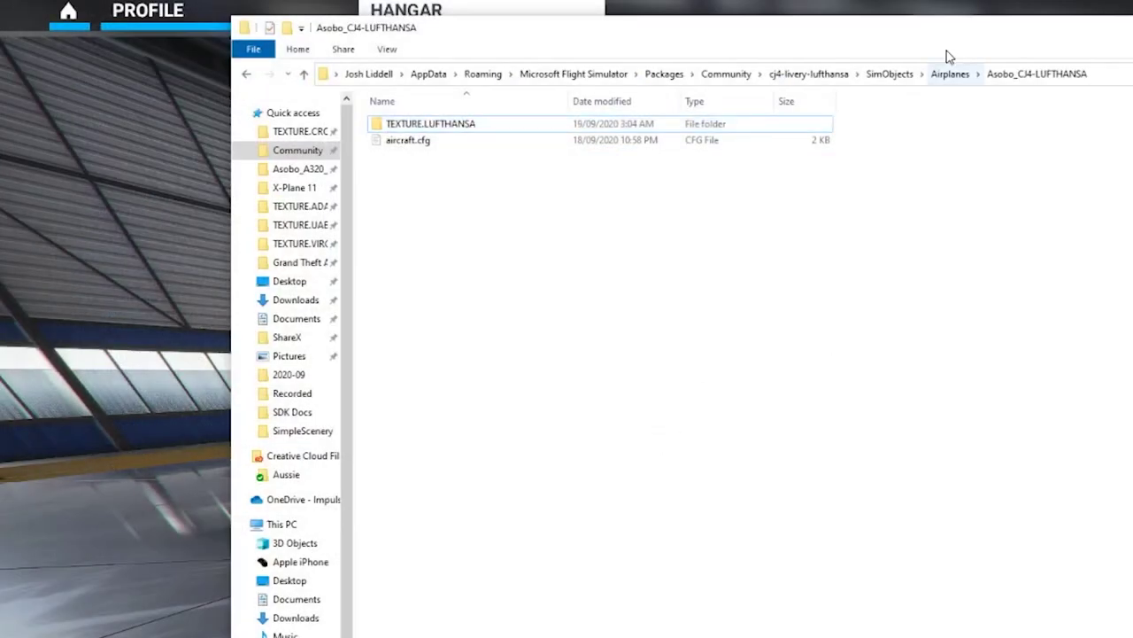
{"action": "left_click", "coordinate": [916, 75]}
{"action": "left_click", "coordinate": [791, 73]}
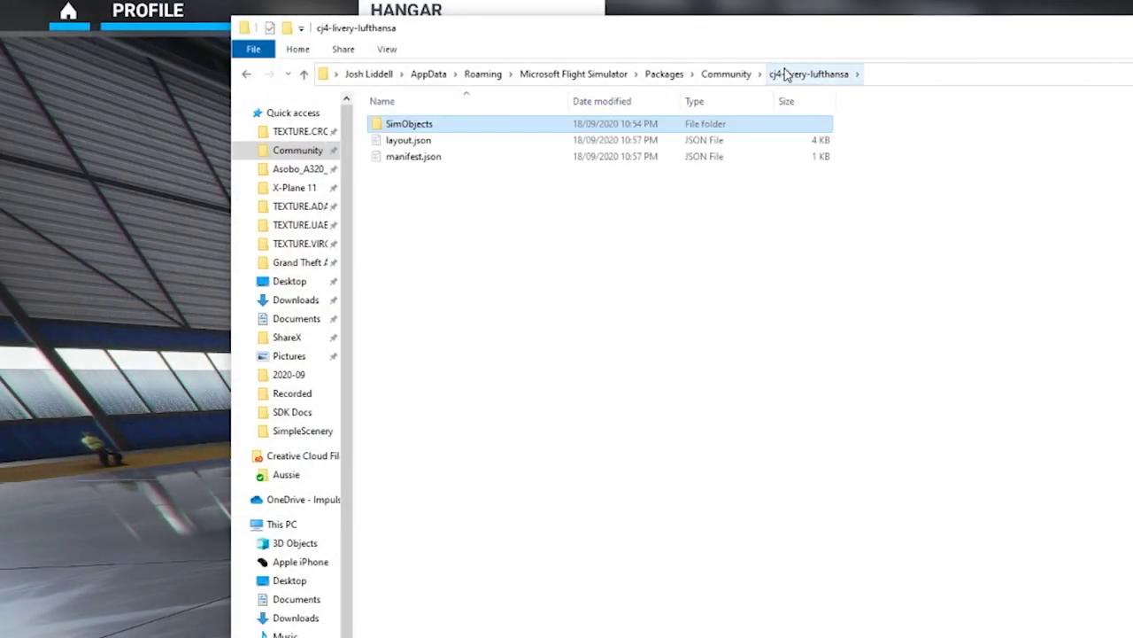
{"action": "double_click", "coordinate": [411, 142]}
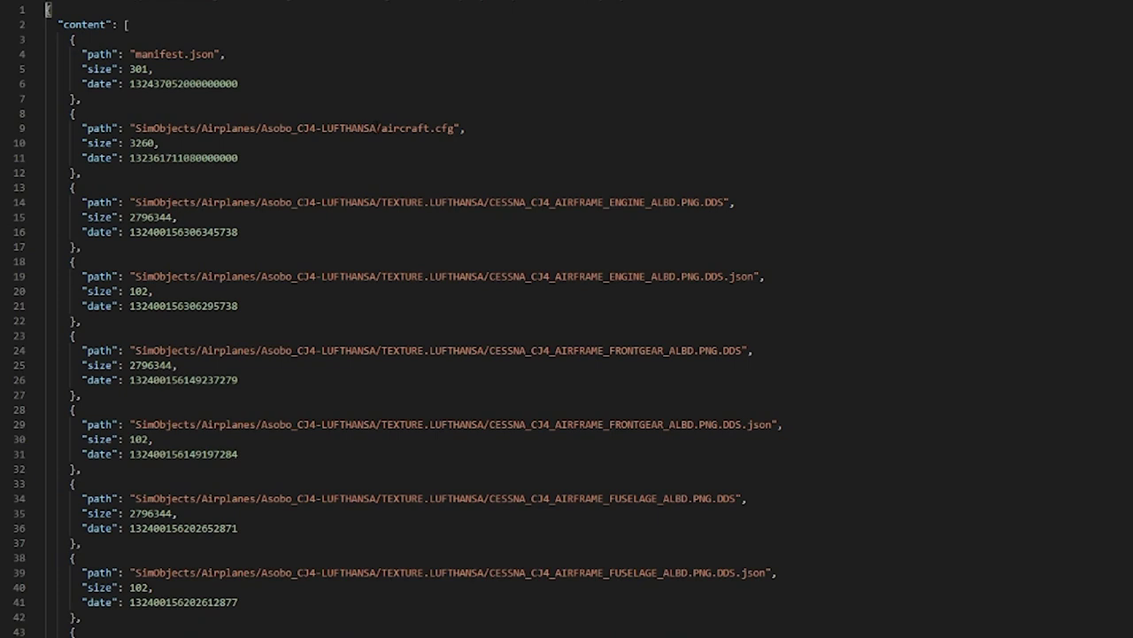
{"action": "double_click", "coordinate": [323, 129]}
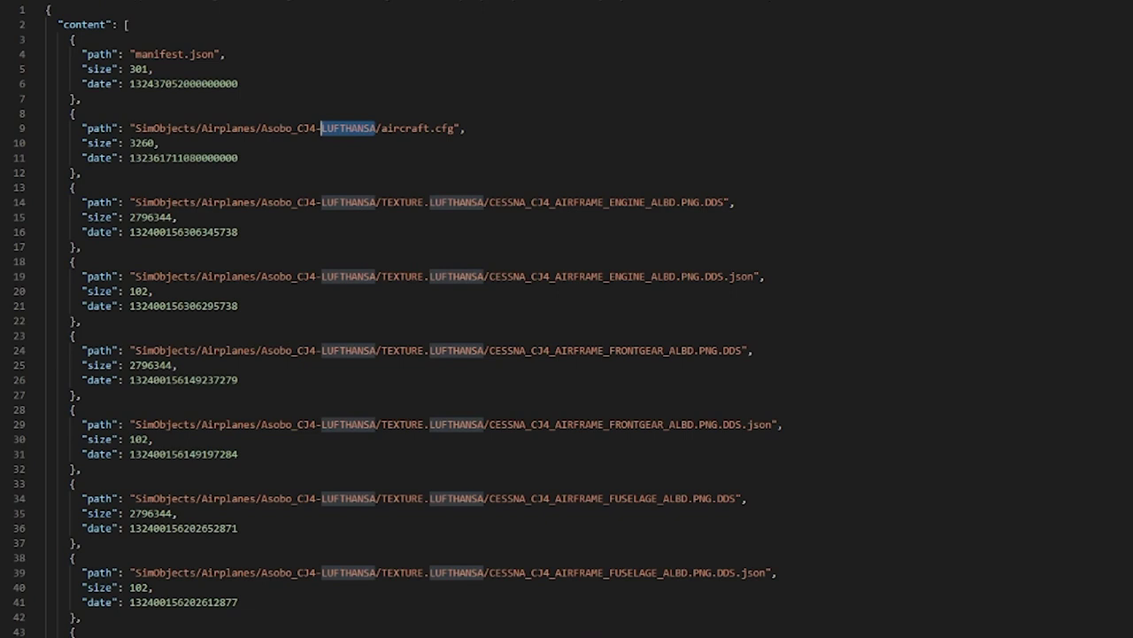
{"action": "left_click", "coordinate": [352, 202]}
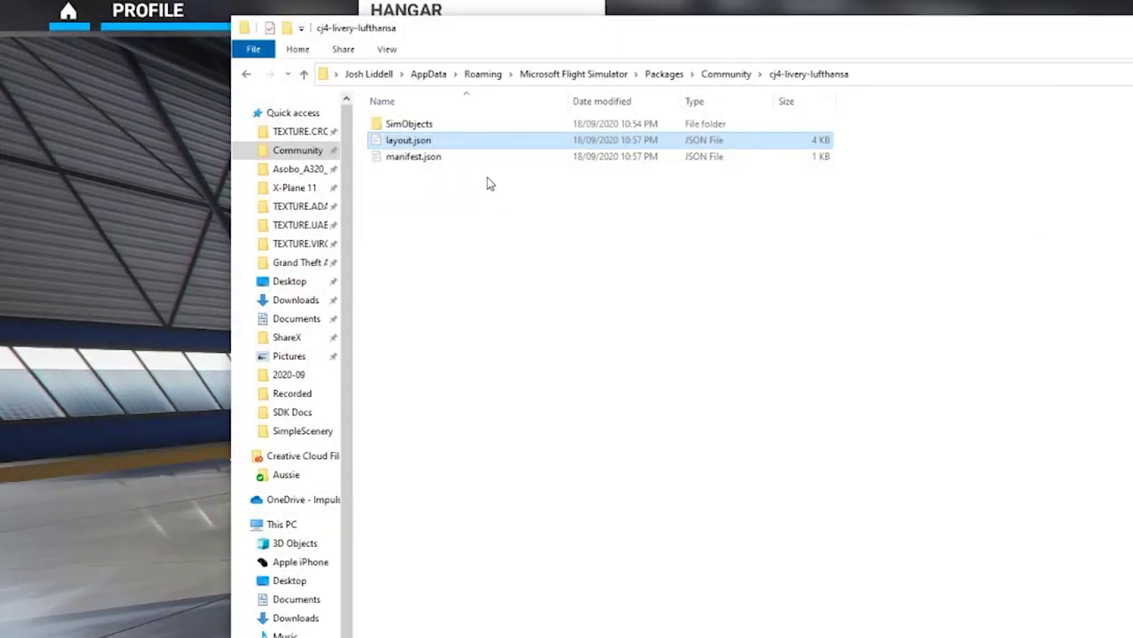
- Open manifest.json from the cj4-livery-lufthansa folder, examine its title and manufacturer entries, and return to File Explorer
{"action": "left_click", "coordinate": [466, 159]}
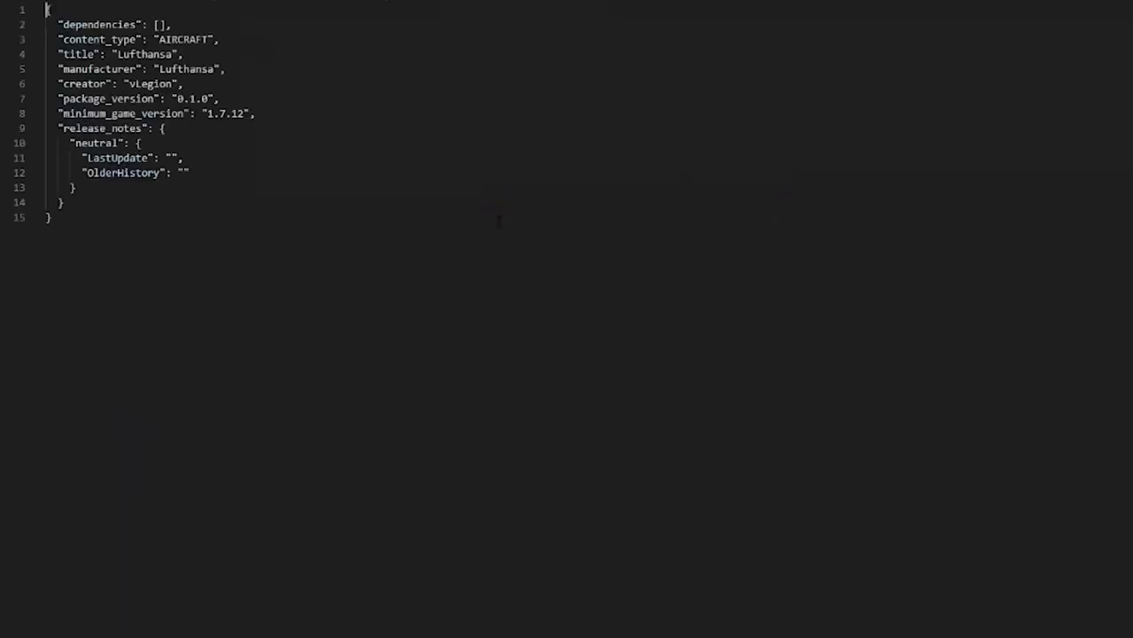
{"action": "left_click", "coordinate": [177, 83]}
{"action": "left_click_drag", "start_coordinate": [177, 83], "coordinate": [183, 54]}
{"action": "left_click", "coordinate": [164, 128]}
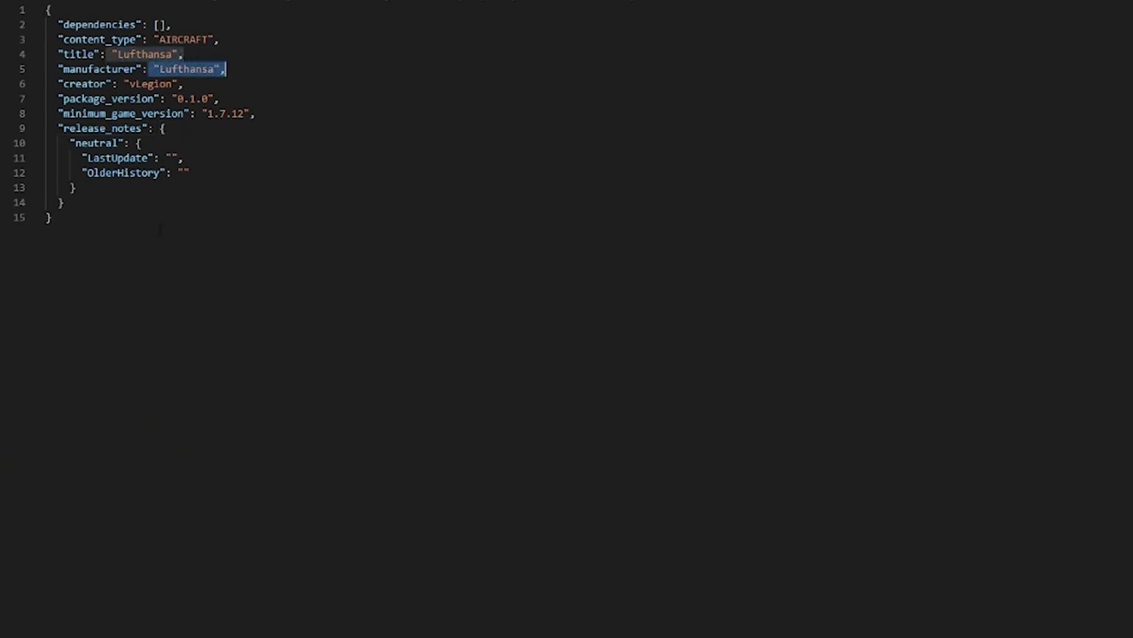
{"action": "left_click", "coordinate": [51, 217]}
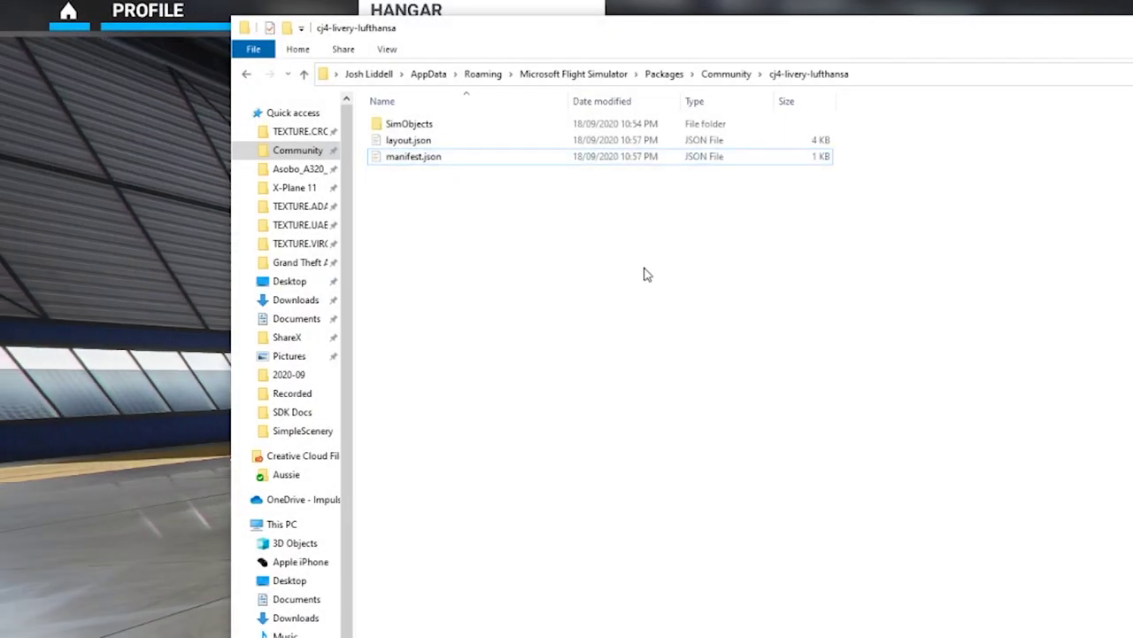
{"action": "left_click_drag", "start_coordinate": [791, 457], "coordinate": [819, 451]}
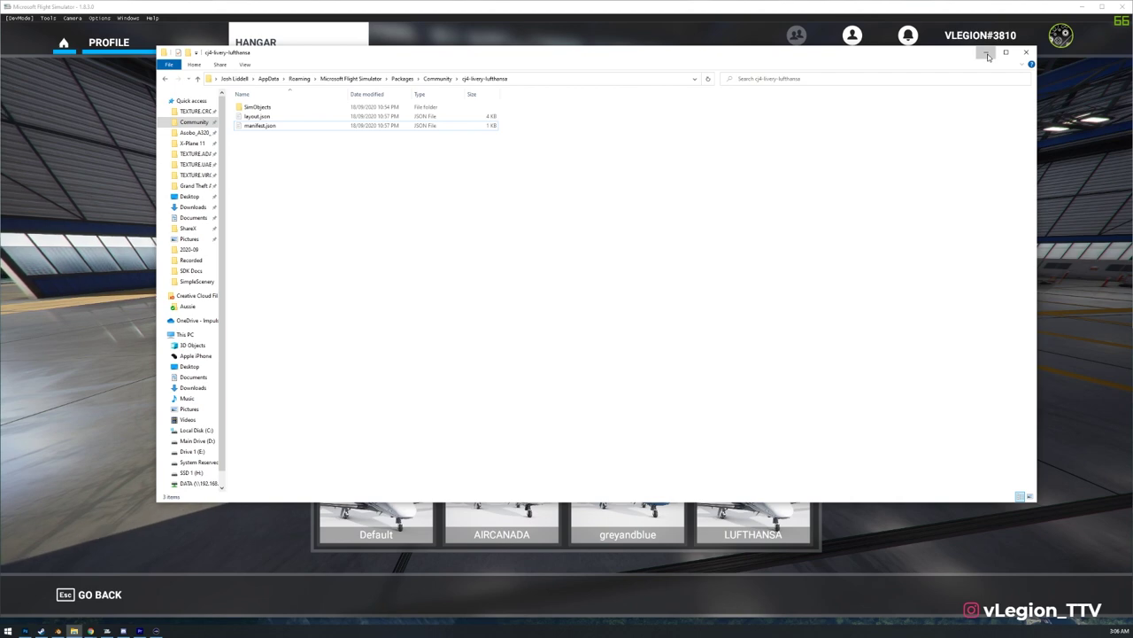